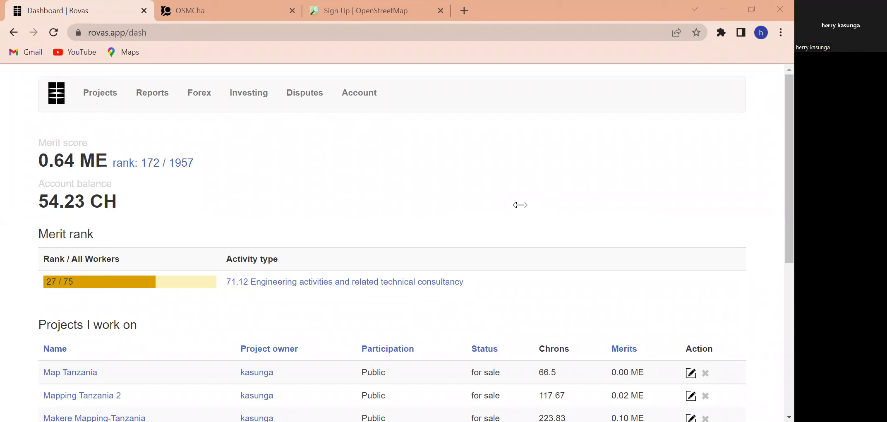
Step: Look through the merit rank and the list of projects worked on in the dashboard
scroll(775, 248, down, 3)
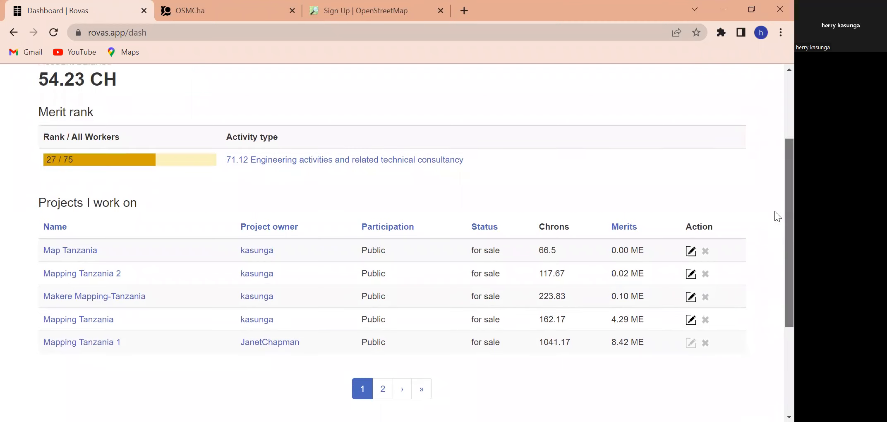
scroll(775, 211, up, 3)
scroll(775, 207, down, 5)
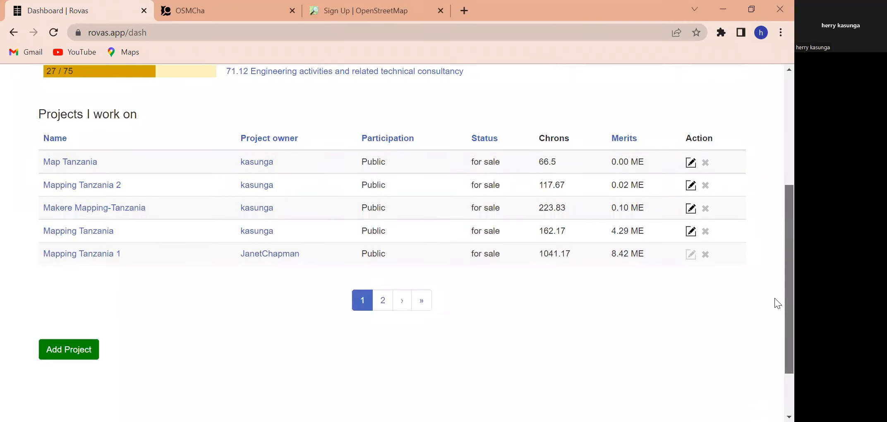
scroll(775, 298, up, 1)
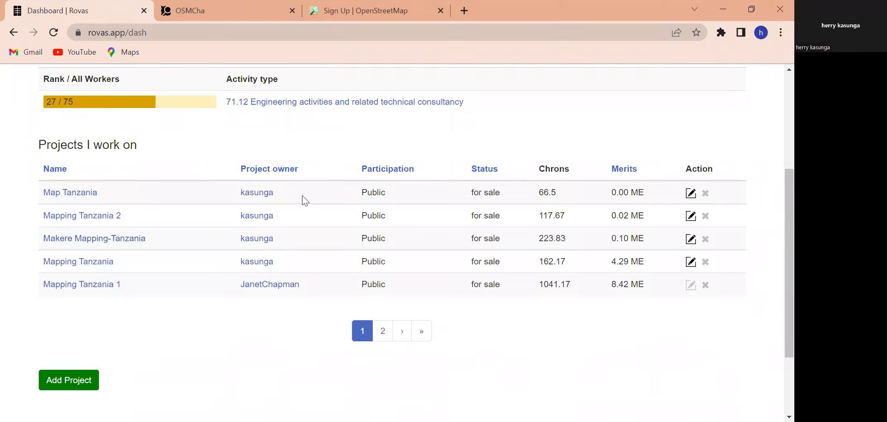
Step: View the profile of the Map Tanzania project's owner and return to the dashboard
click(260, 196)
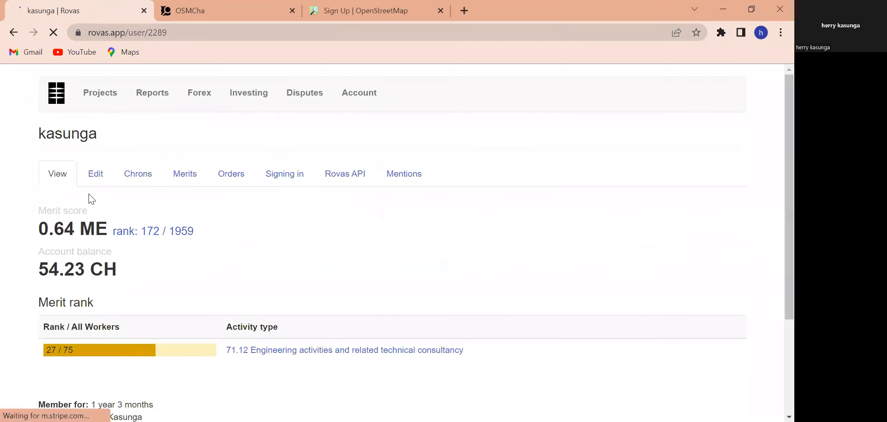
scroll(775, 125, down, 5)
scroll(776, 303, up, 3)
scroll(775, 190, up, 2)
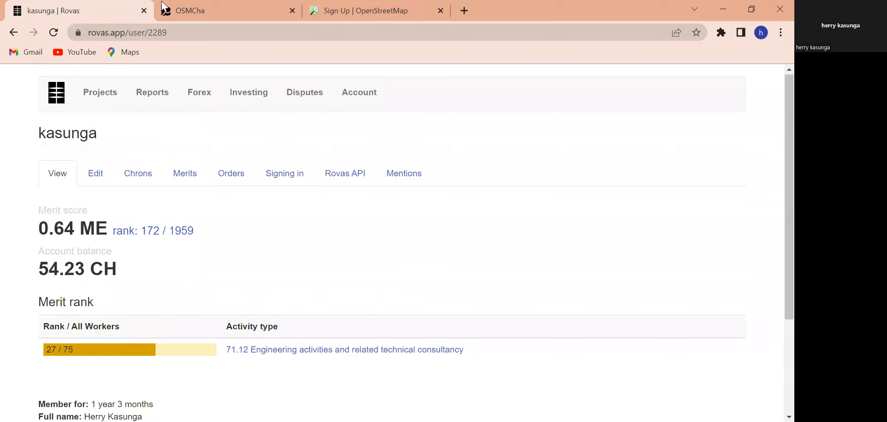
click(17, 36)
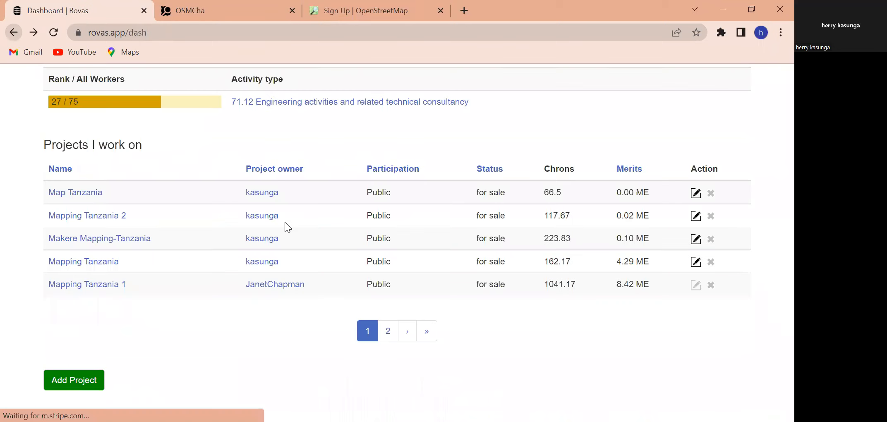
Step: Open the Map Tanzania project and examine its work reports, including each report's worker, time and validity
click(74, 194)
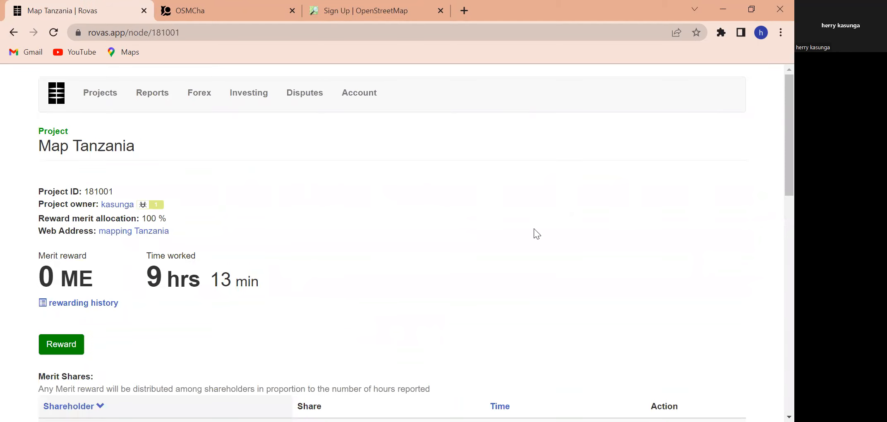
scroll(774, 169, down, 10)
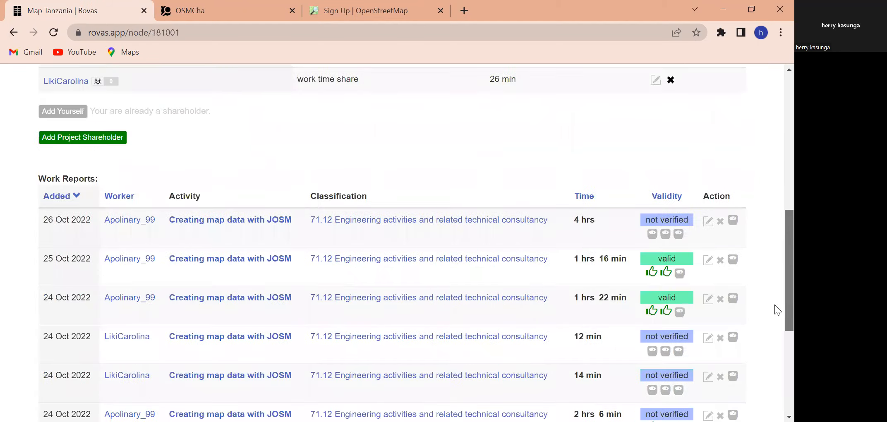
scroll(775, 314, down, 3)
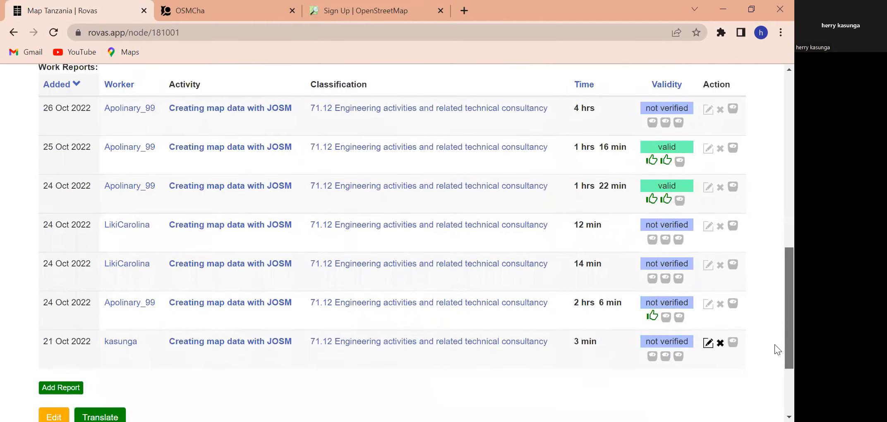
scroll(775, 347, up, 9)
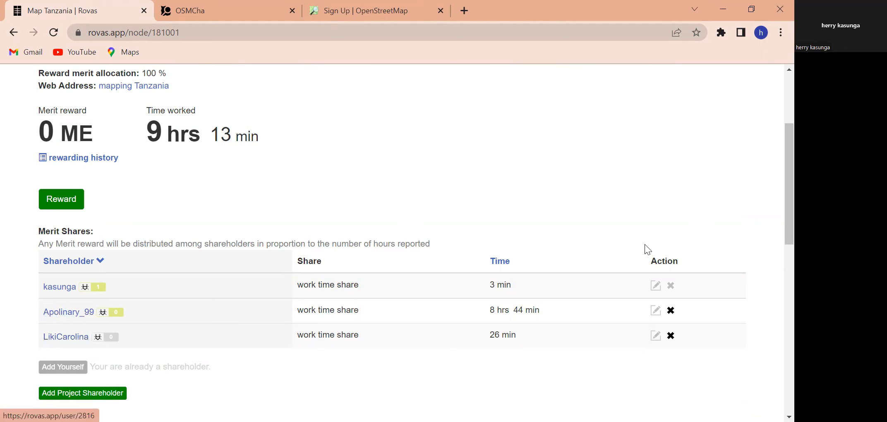
scroll(775, 205, down, 5)
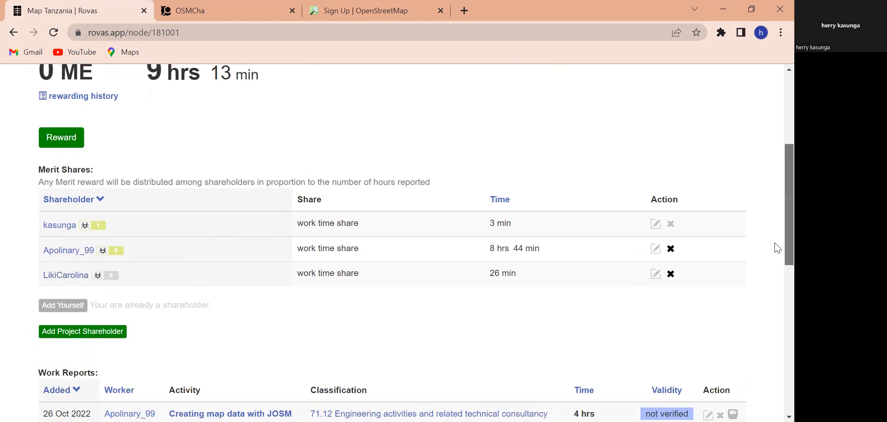
scroll(775, 338, down, 4)
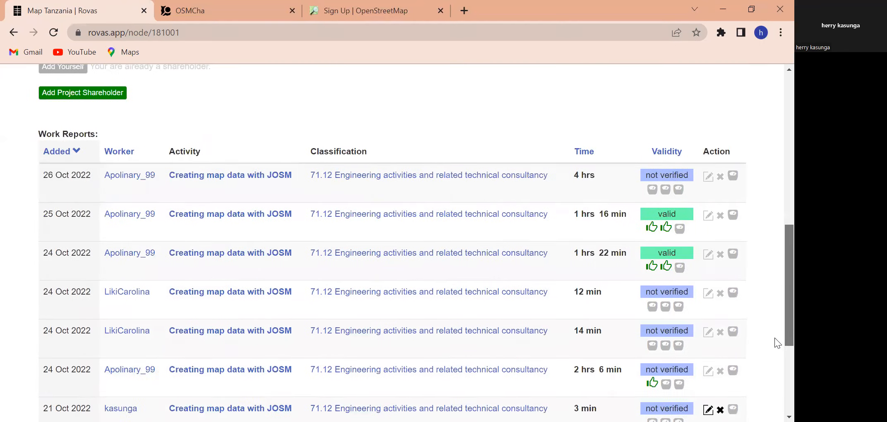
scroll(775, 344, up, 1)
scroll(775, 325, up, 2)
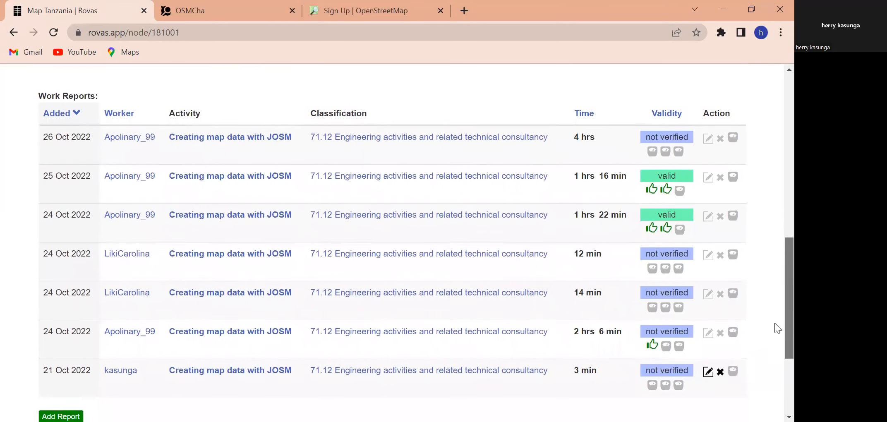
scroll(775, 292, up, 2)
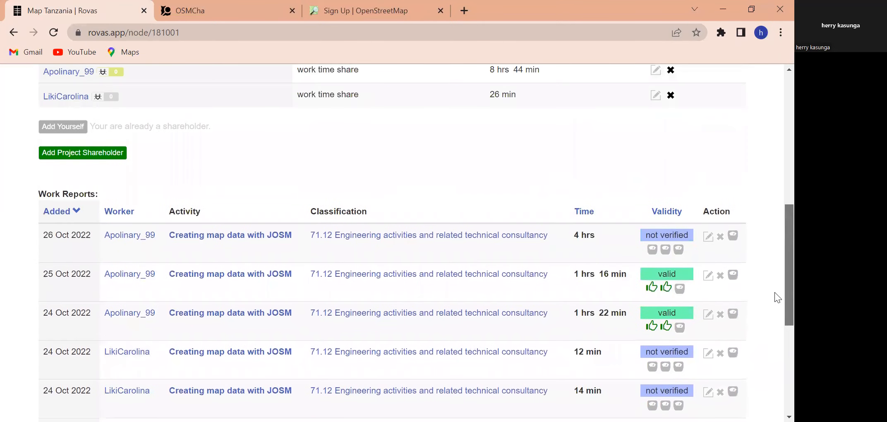
Step: Review the Map Tanzania project's details, reward and merit shares per shareholder
scroll(775, 278, up, 6)
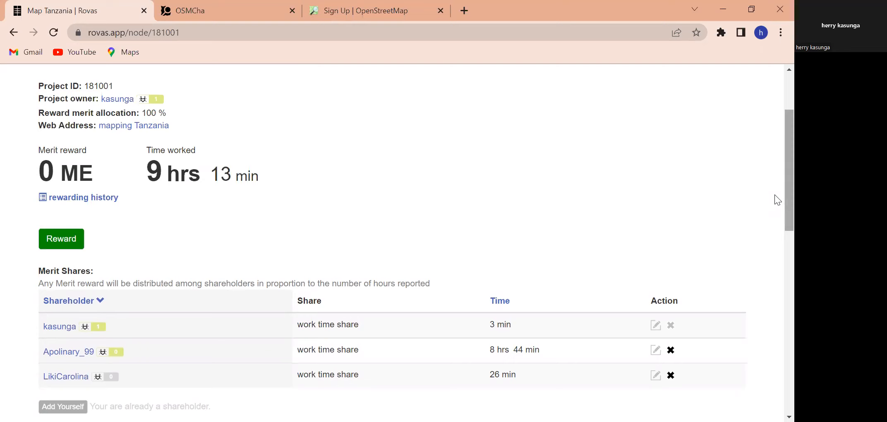
scroll(775, 226, down, 1)
scroll(775, 227, down, 3)
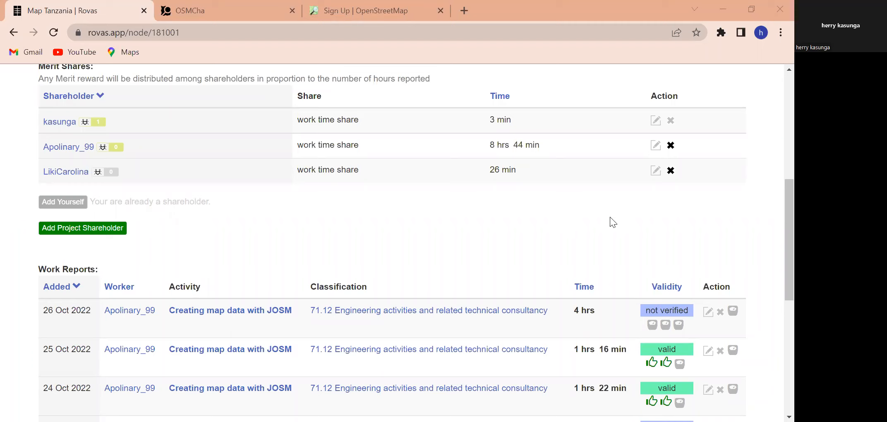
mouse_move(775, 227)
mouse_down()
mouse_move(774, 162)
mouse_move(775, 295)
mouse_move(774, 216)
mouse_up()
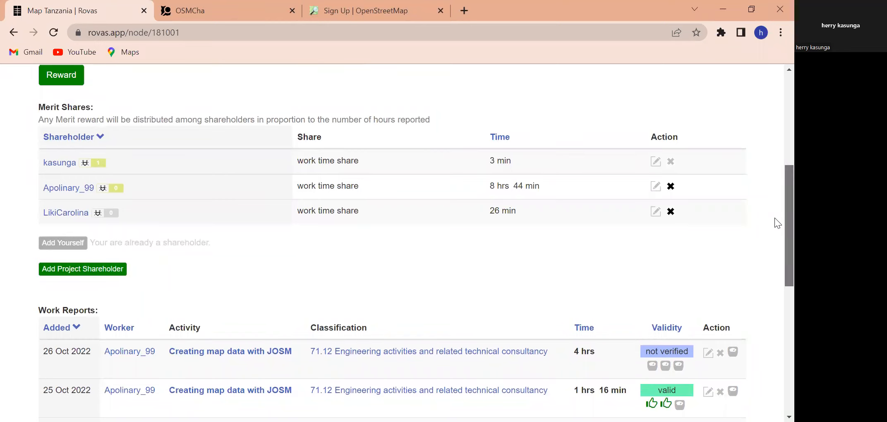
scroll(775, 218, up, 5)
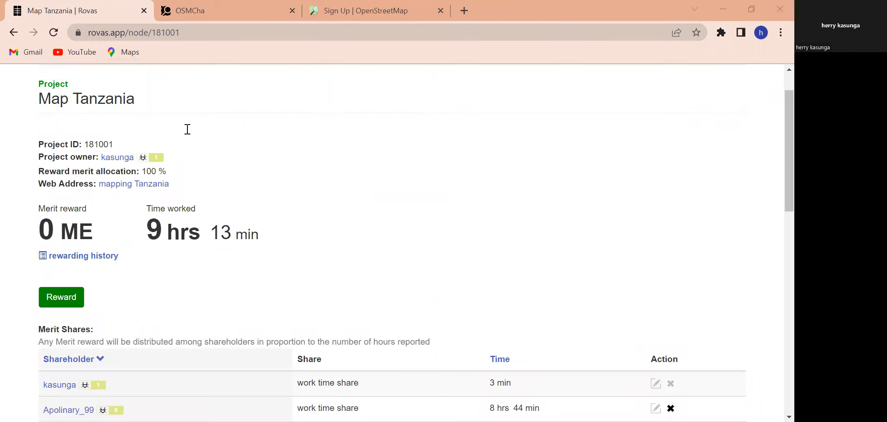
Step: Go back to the dashboard, check the second page of the project list and return to its first page
click(14, 33)
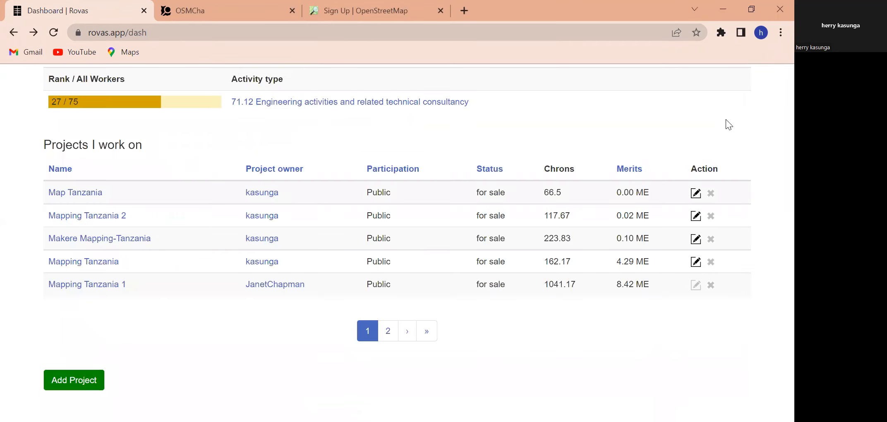
click(389, 334)
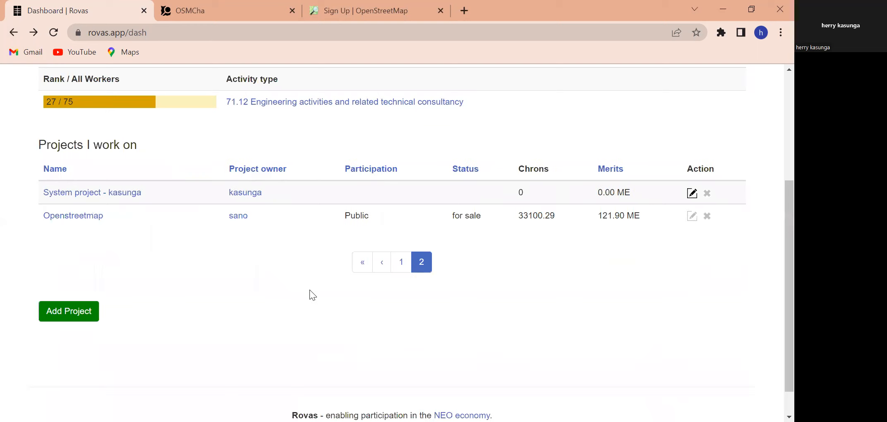
click(401, 265)
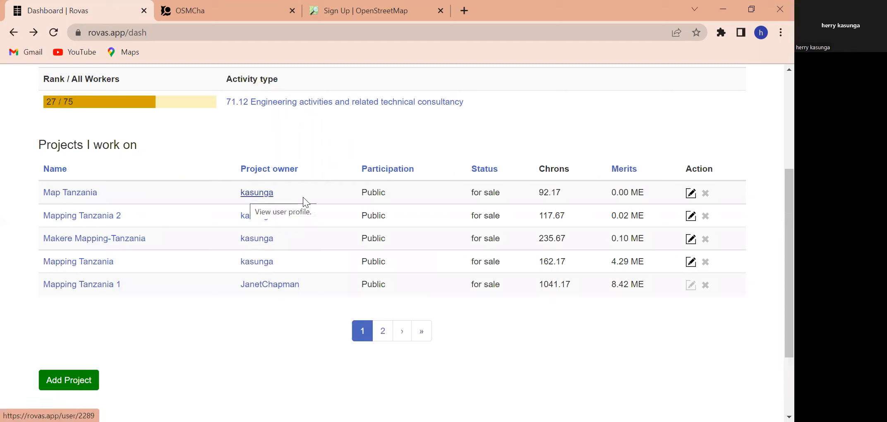
Step: Open the Find Project page and look through the listed projects and their owners
drag(775, 231, 775, 120)
scroll(775, 120, up, 1)
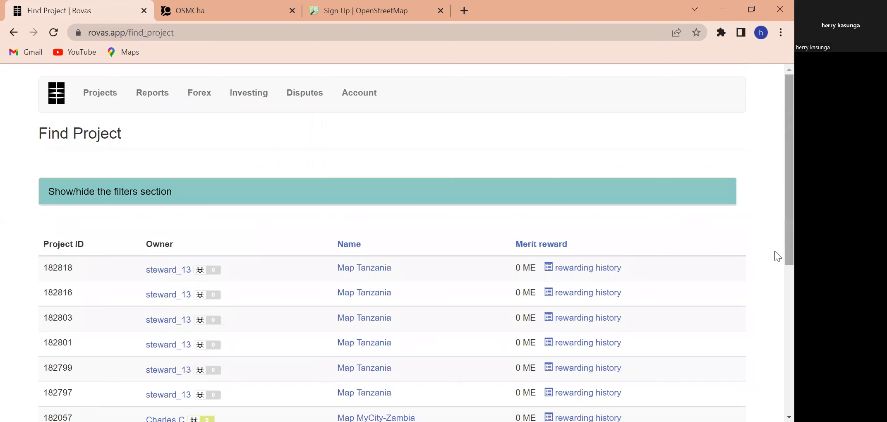
scroll(776, 271, down, 3)
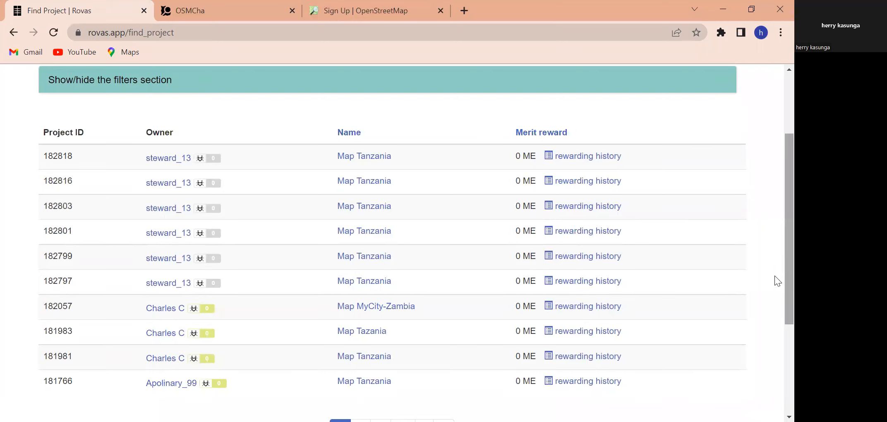
drag(774, 276, 775, 209)
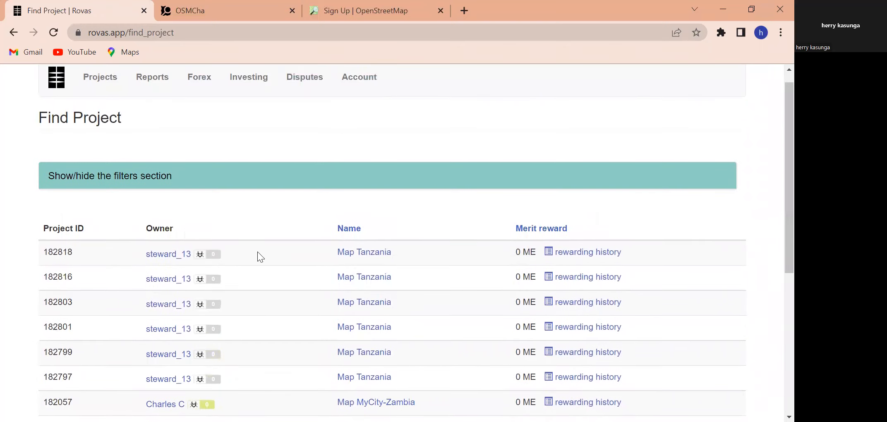
Step: View the owner's profile, details, merit shares and work reports of project 182818, and return to the project list
click(160, 254)
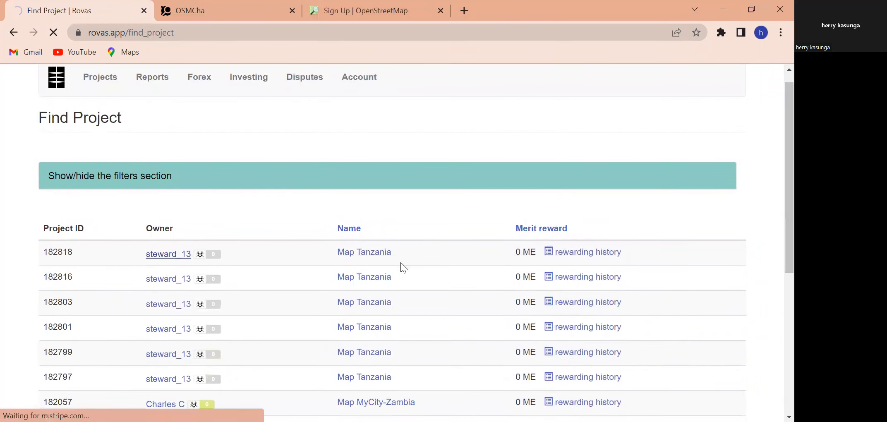
click(13, 32)
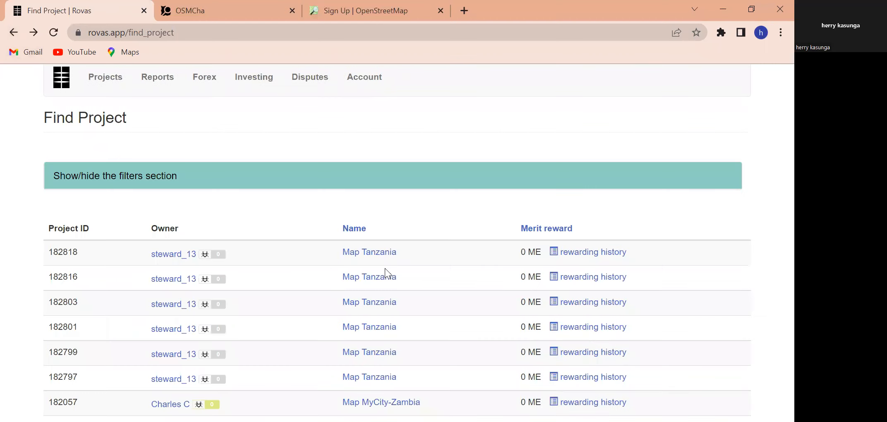
click(369, 254)
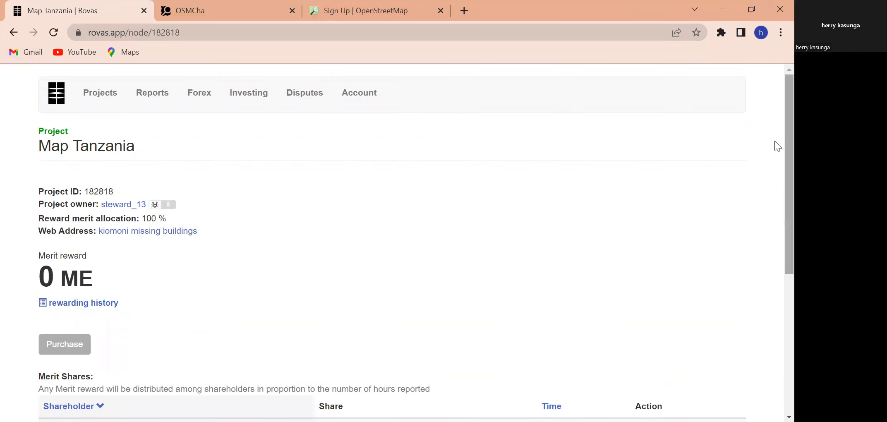
drag(775, 142, 775, 333)
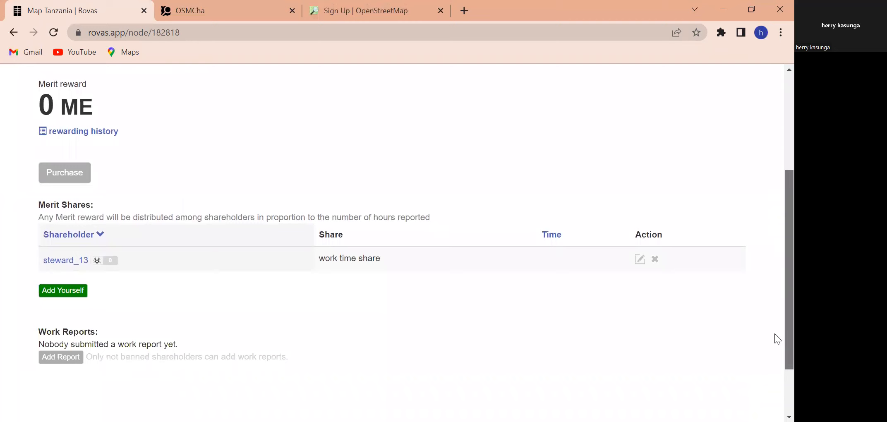
scroll(774, 257, up, 3)
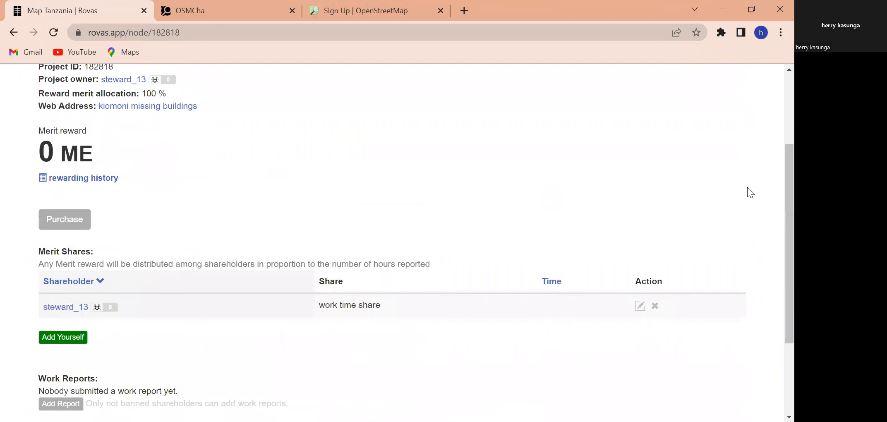
click(13, 32)
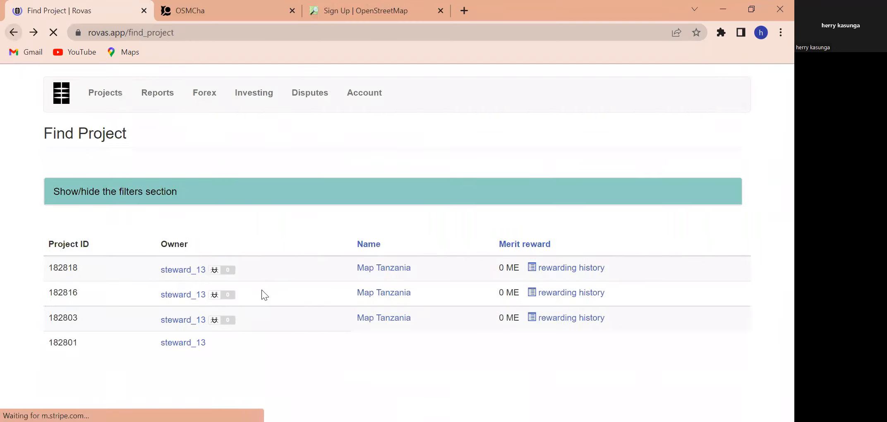
Step: Check the owner's profile and the page of project 182816, and return to look further down the project list
click(177, 304)
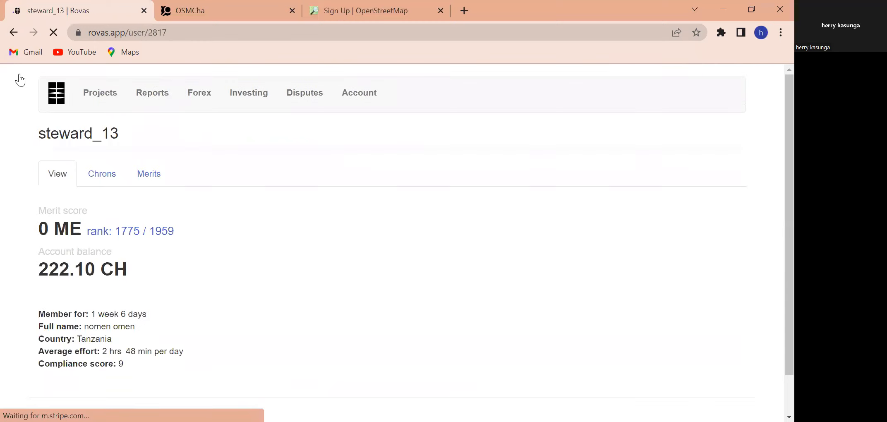
click(14, 36)
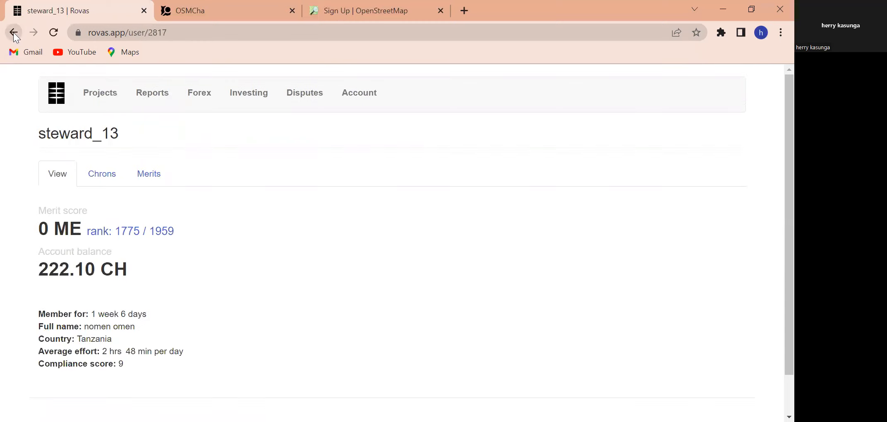
click(364, 277)
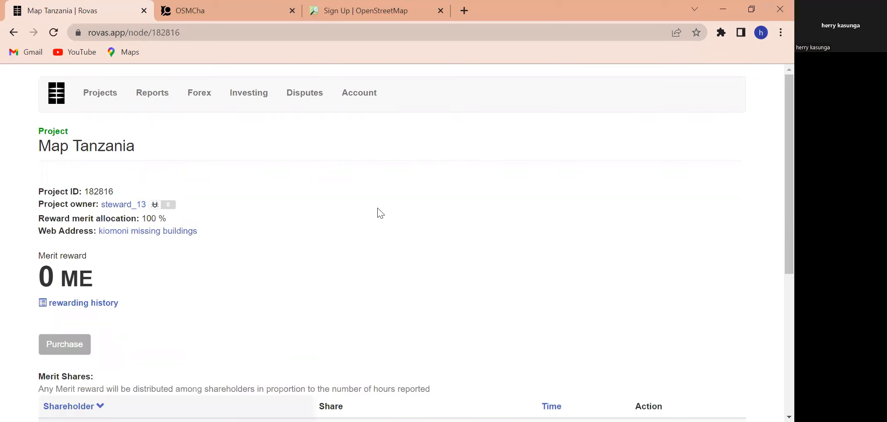
drag(775, 199, 774, 315)
click(13, 33)
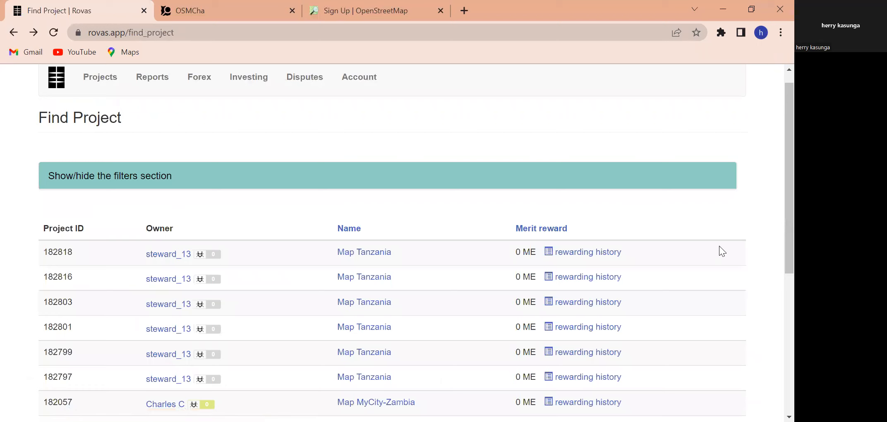
drag(775, 240, 775, 284)
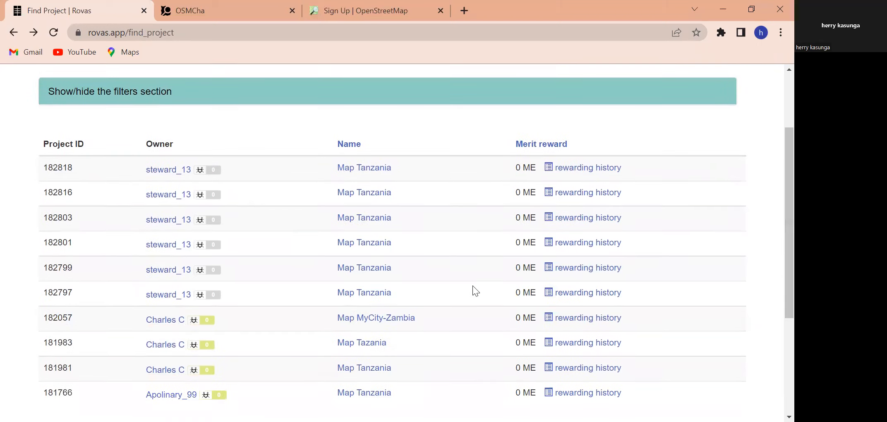
Step: Review the details, merit shares and work reports of the Map MyCity-Zambia project, and return to the project list
click(364, 327)
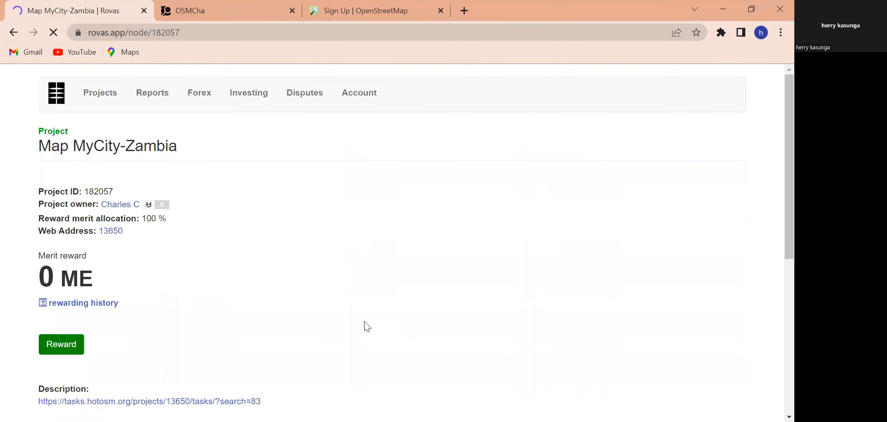
drag(775, 204, 775, 371)
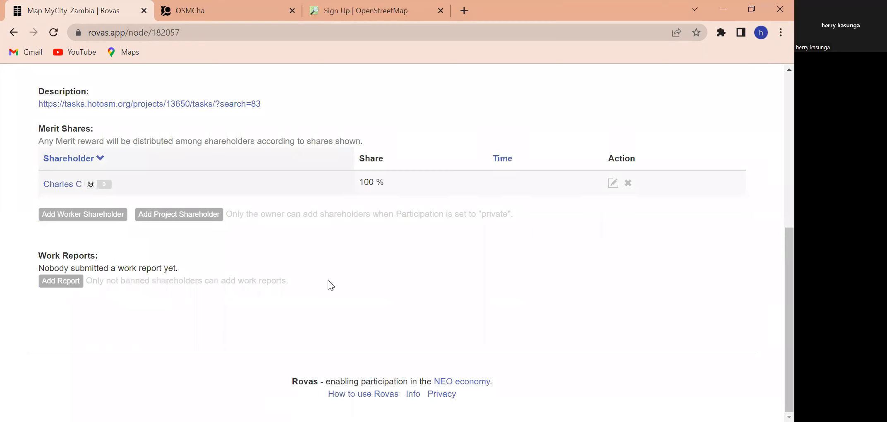
drag(775, 312, 775, 212)
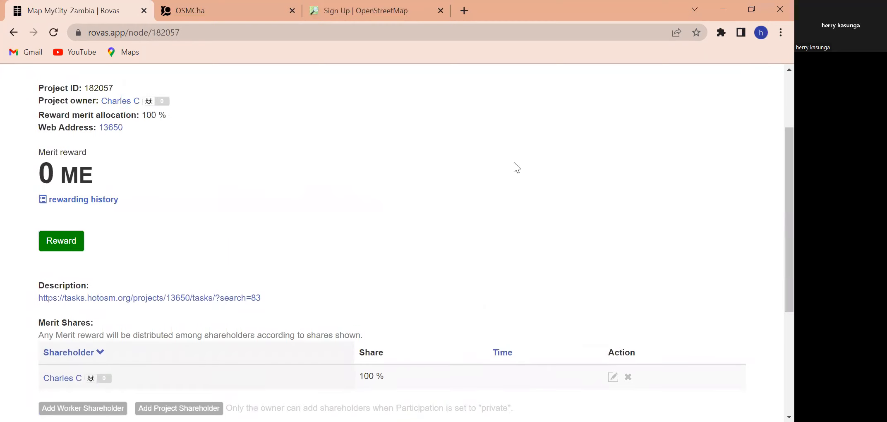
click(12, 34)
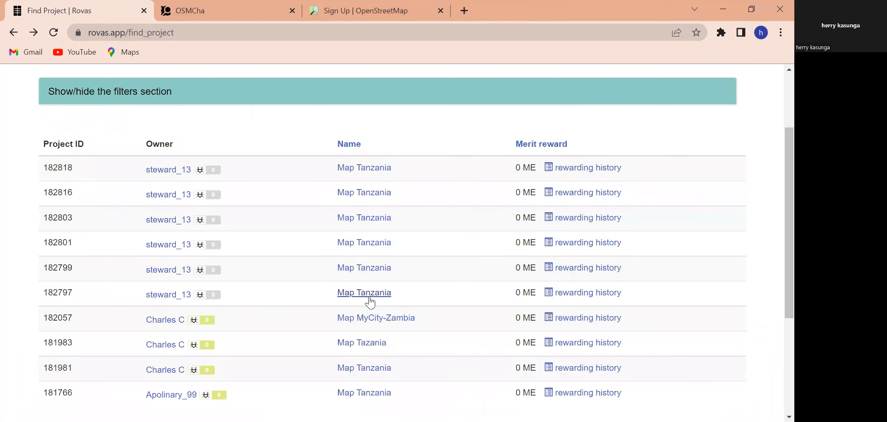
Step: Review the details, merit shares and work reports of project 181981, and return to the project list
click(360, 372)
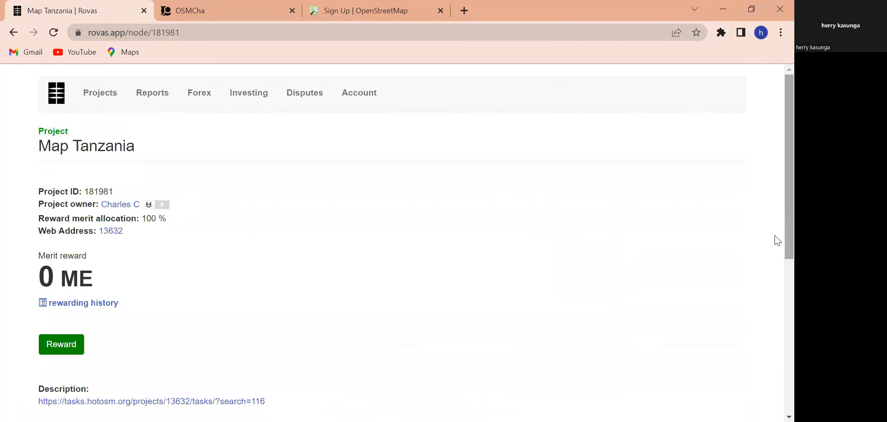
scroll(774, 242, down, 6)
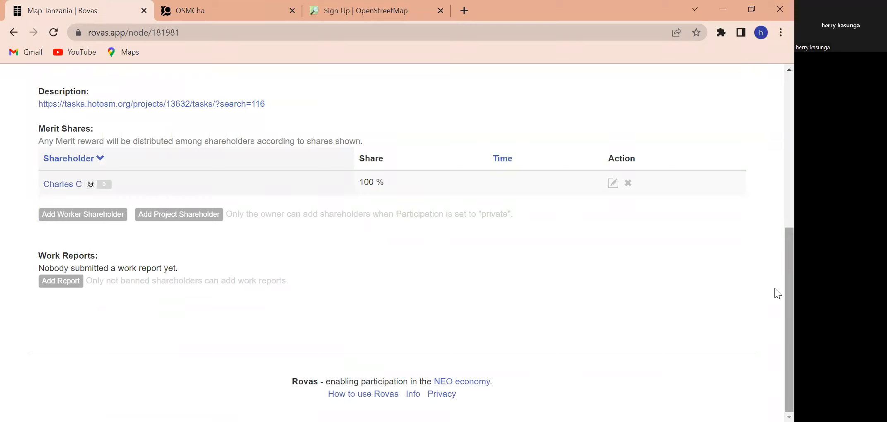
drag(786, 291, 786, 195)
scroll(775, 193, up, 3)
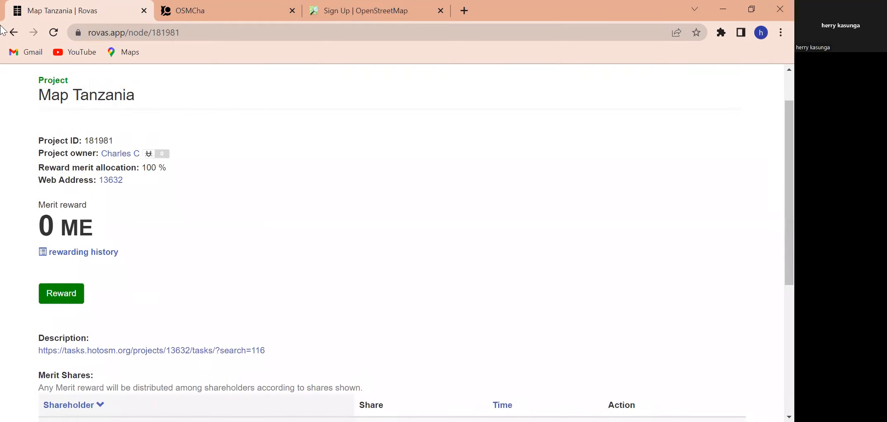
click(14, 32)
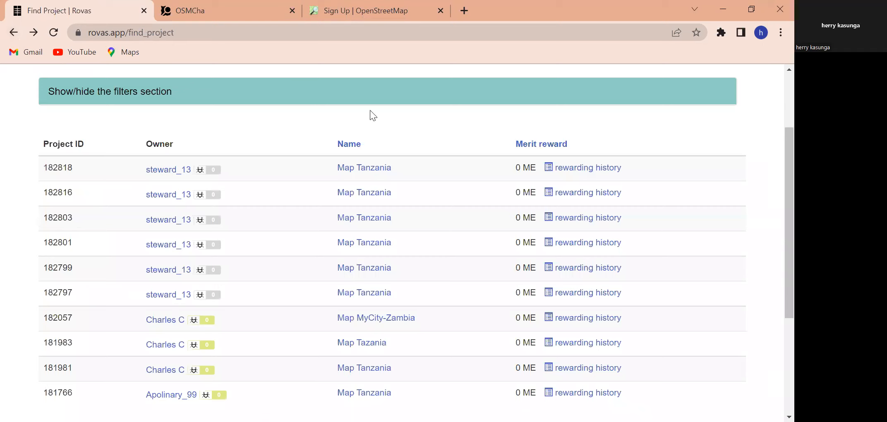
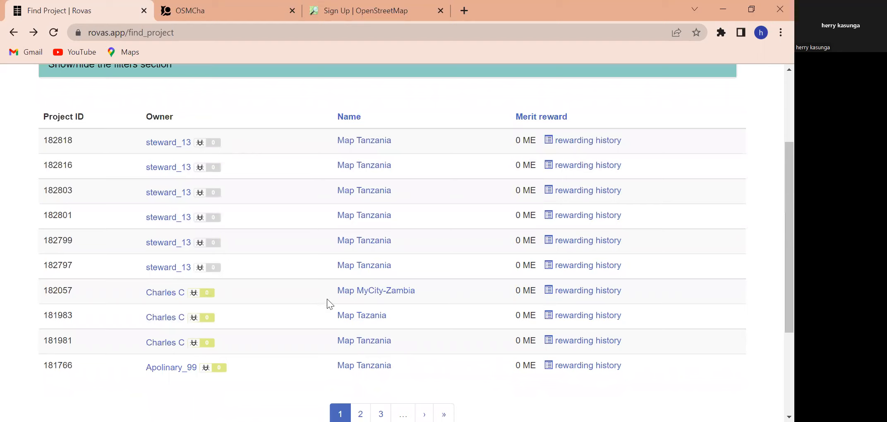
Step: Reopen project 181981 from the list, retrying the page load, and review its owner, merit shares and work reports again
click(357, 348)
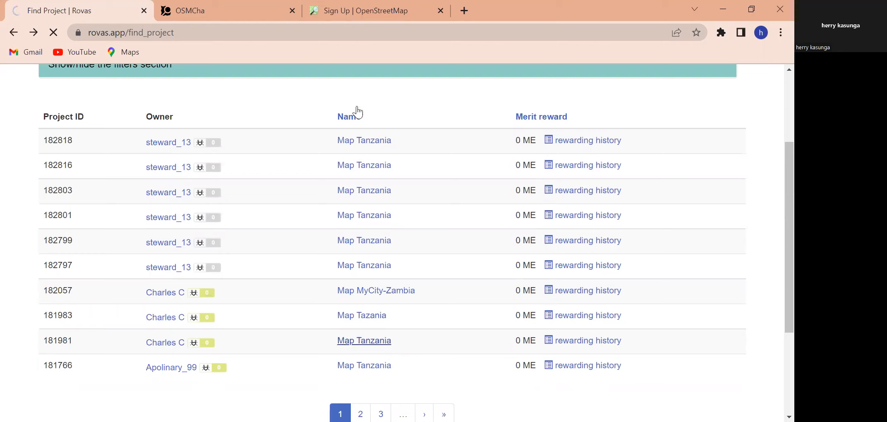
click(355, 341)
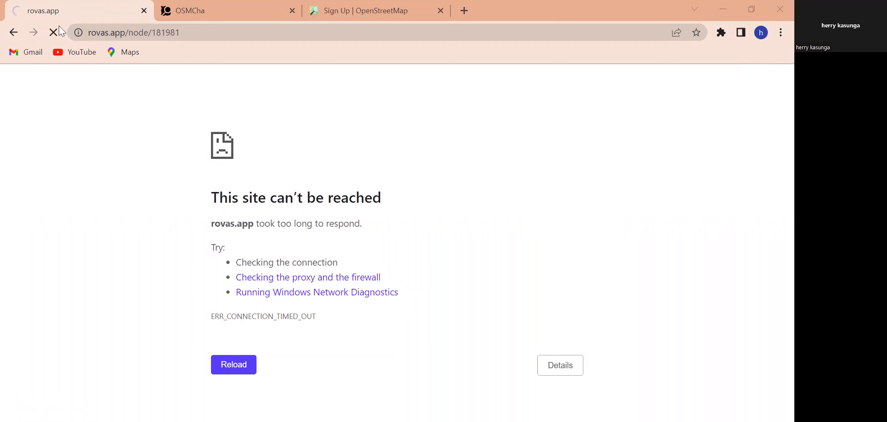
click(12, 33)
click(361, 341)
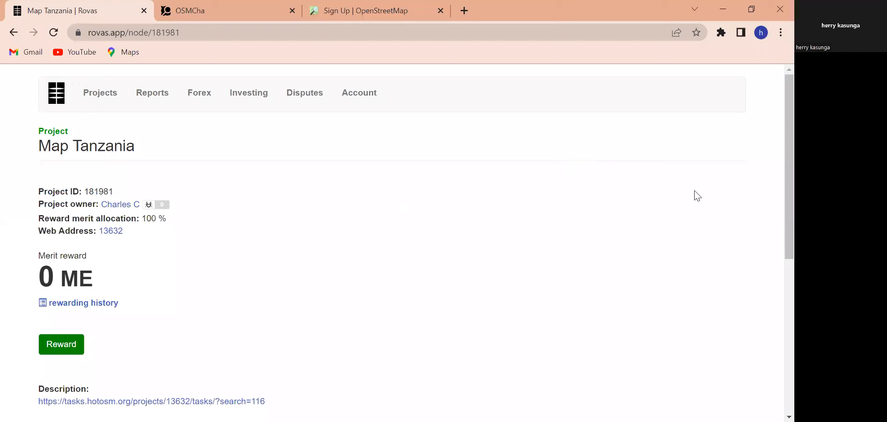
scroll(775, 304, down, 4)
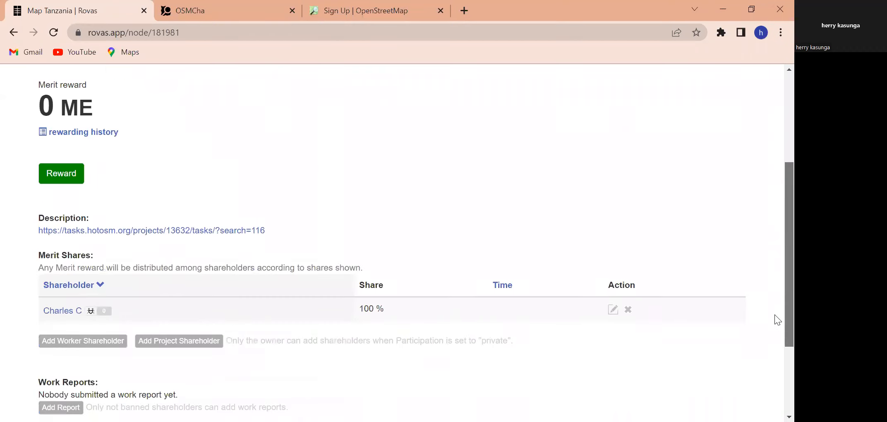
scroll(775, 265, up, 2)
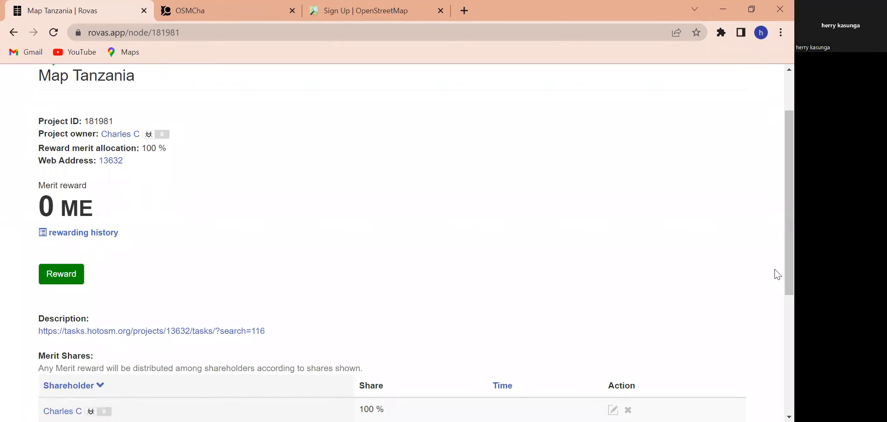
scroll(774, 315, down, 3)
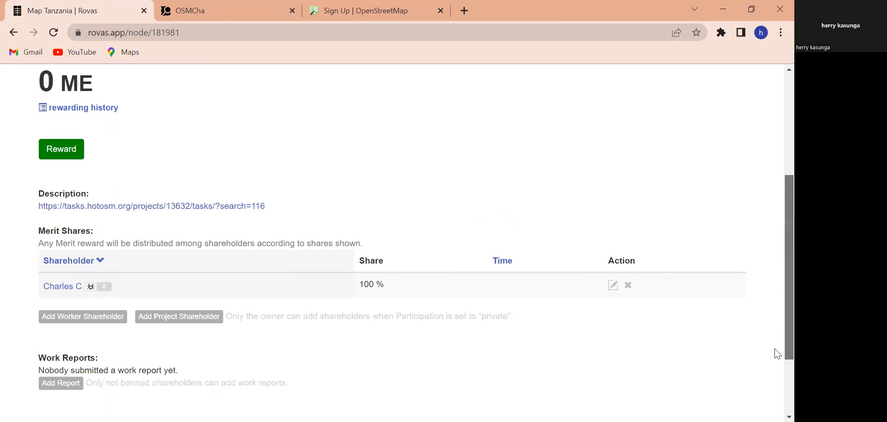
scroll(775, 249, down, 3)
scroll(775, 249, up, 7)
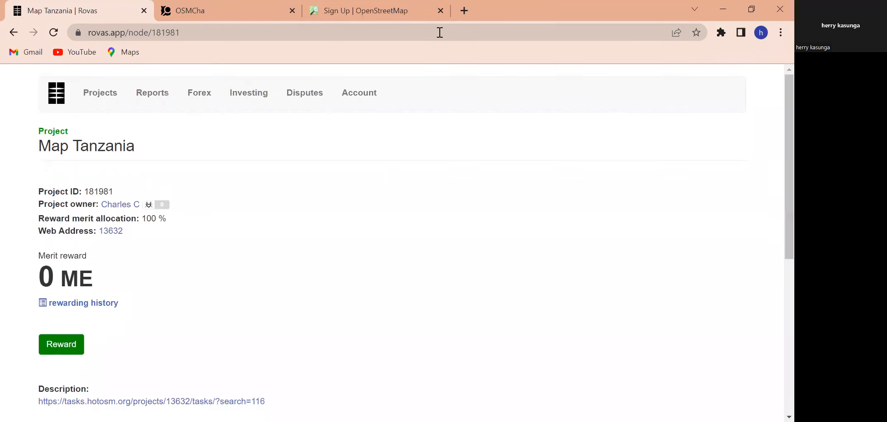
Step: Return to the Find Project page and look through the first page of the project list
click(96, 101)
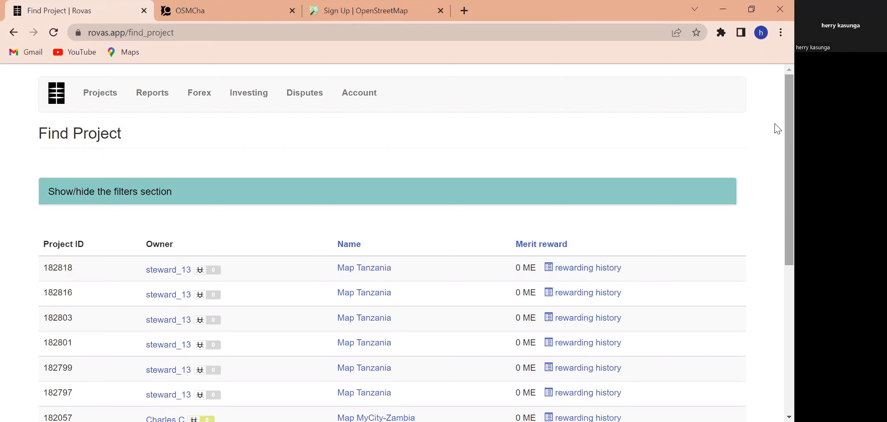
scroll(775, 187, down, 6)
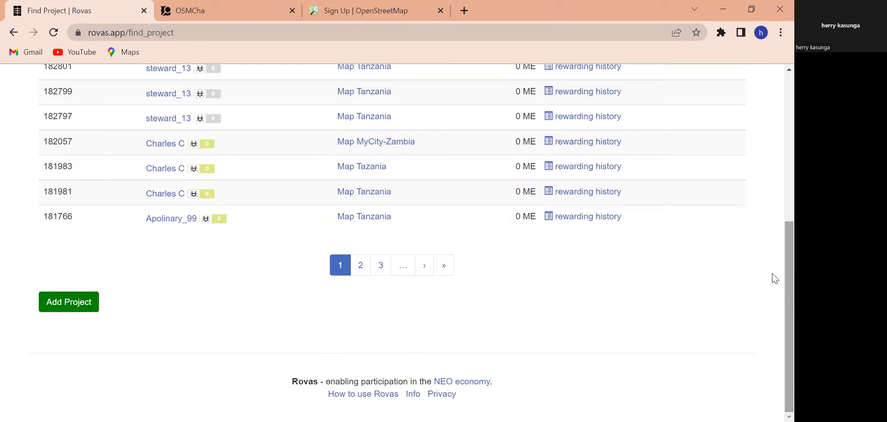
scroll(775, 272, up, 5)
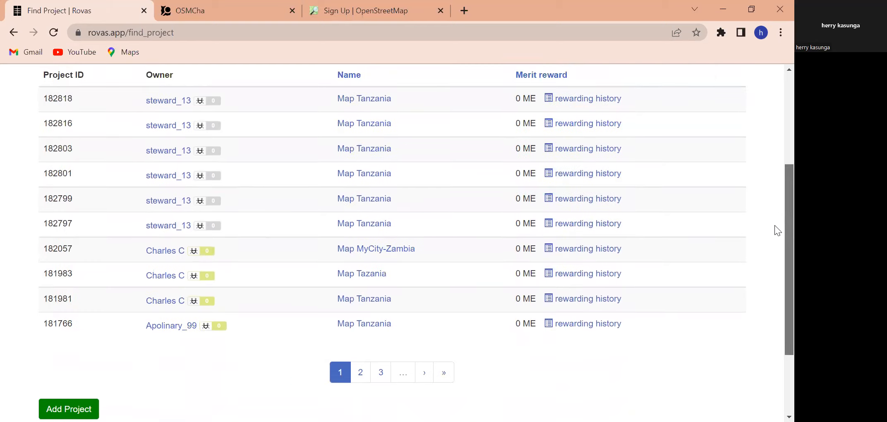
scroll(775, 179, up, 2)
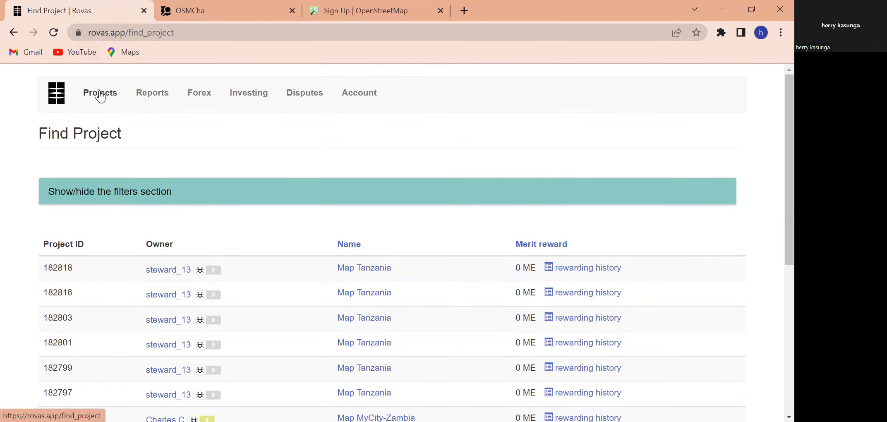
Step: Reload the Find Project page and view the second page of the project list
click(74, 98)
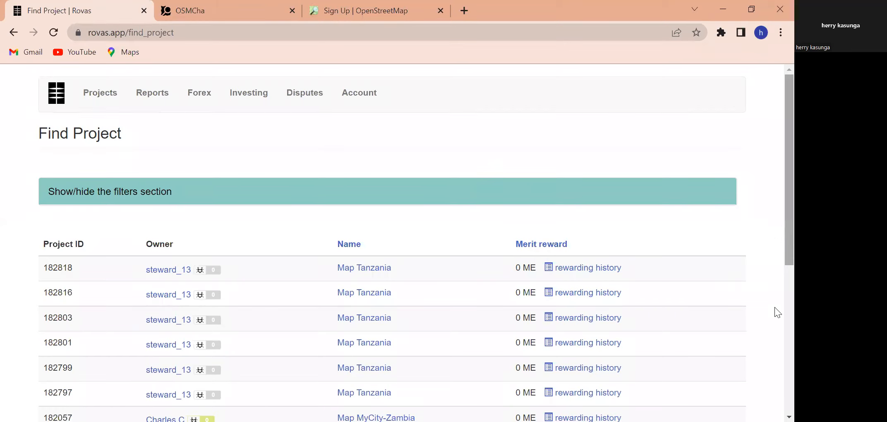
scroll(775, 307, down, 5)
click(361, 300)
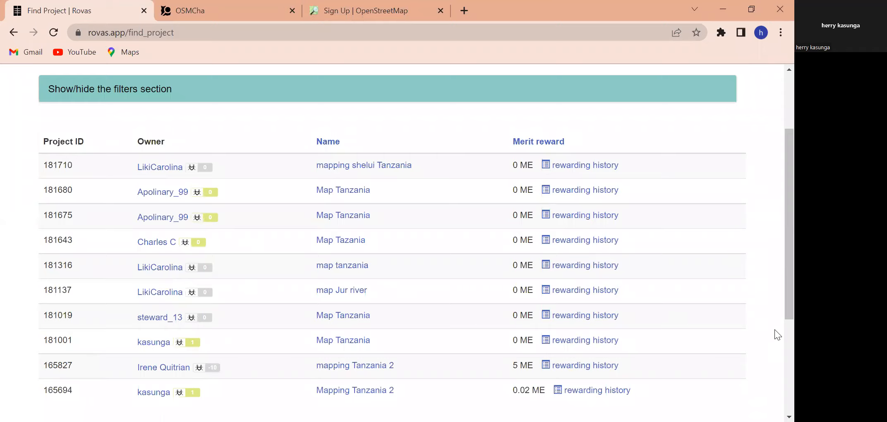
scroll(775, 199, up, 3)
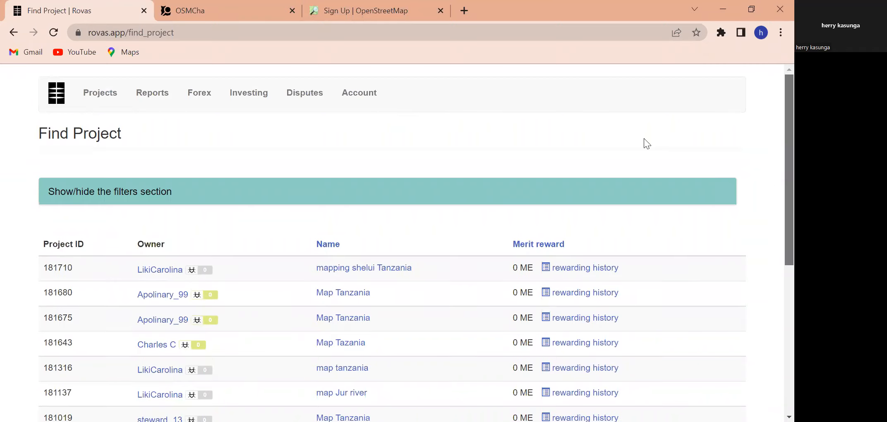
Step: Reload the Find Project list, go to its second page and open the Map Tanzania project with ID 181001
click(96, 97)
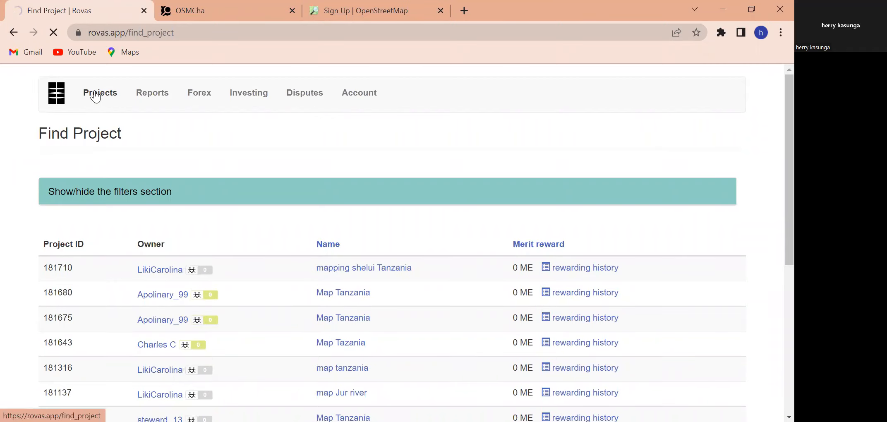
scroll(775, 215, down, 1)
scroll(775, 225, down, 5)
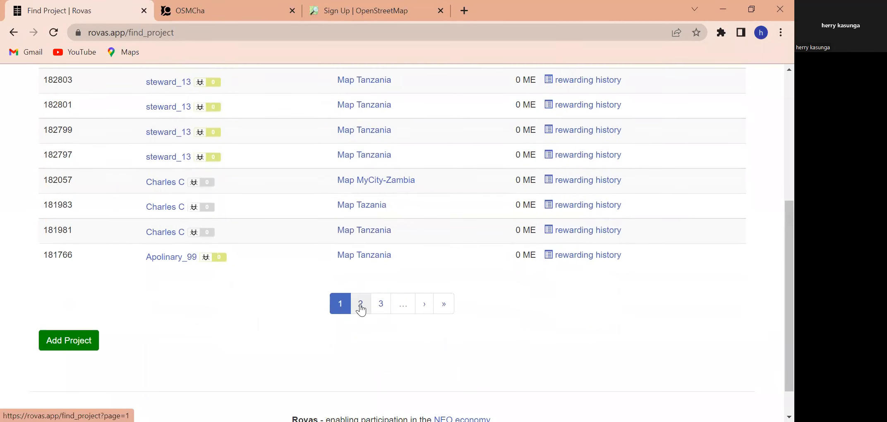
click(360, 306)
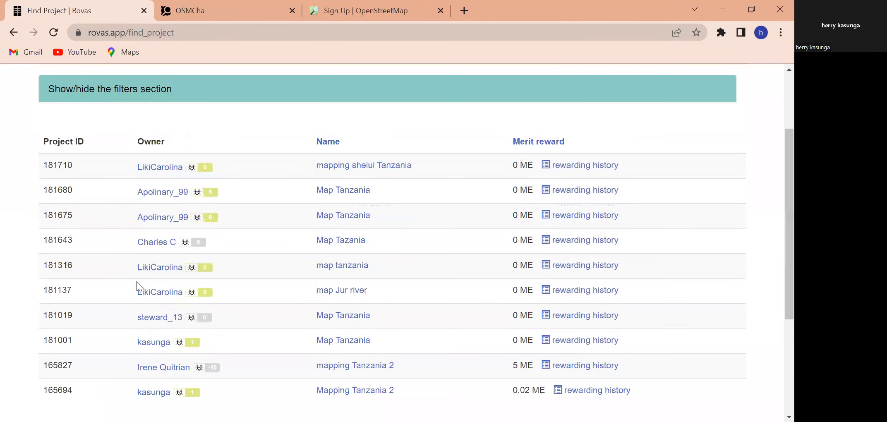
double_click(53, 339)
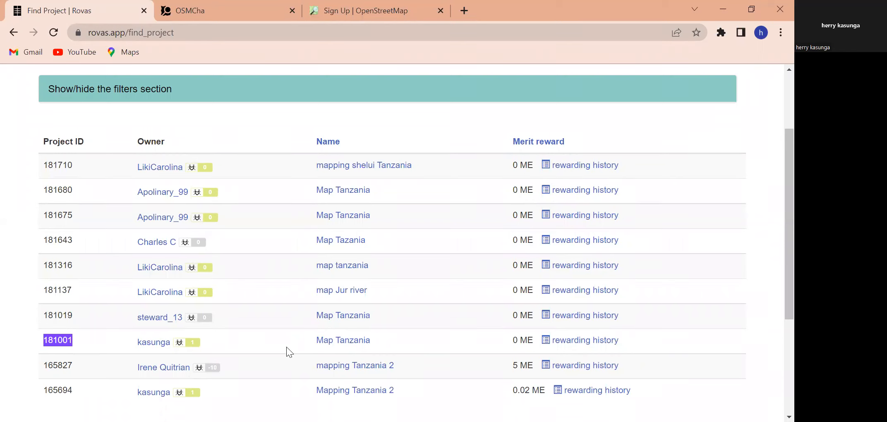
click(344, 343)
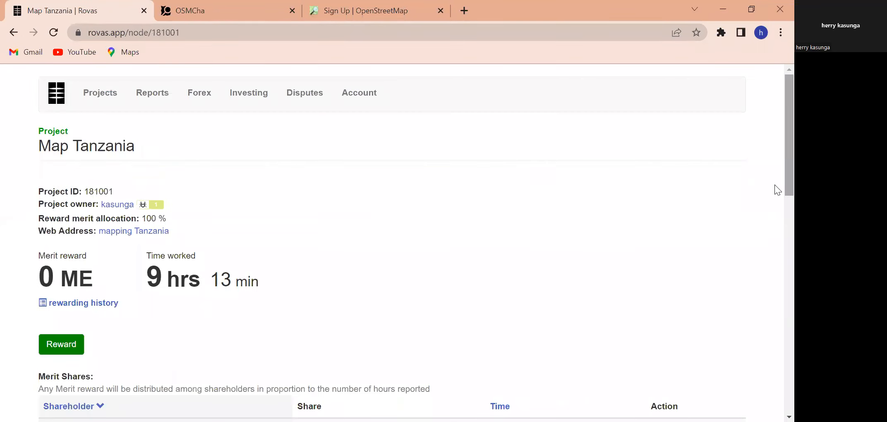
Step: Examine the shareholders' work time shares and the validity of the work reports on project 181001's page
scroll(778, 223, down, 5)
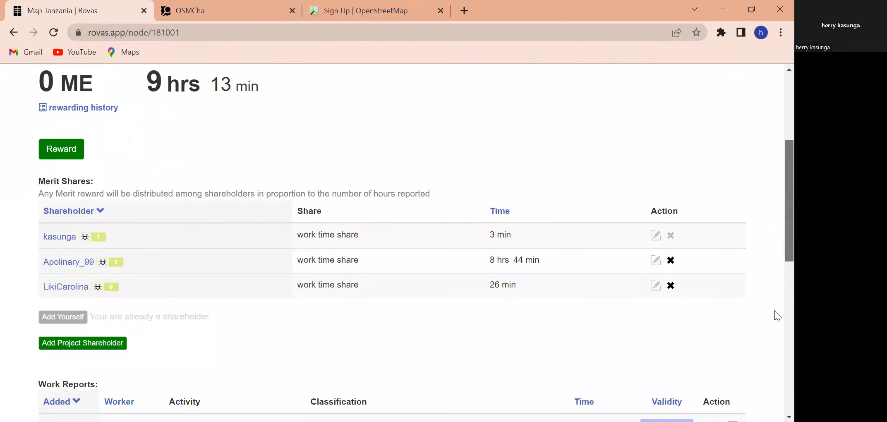
scroll(774, 311, down, 4)
scroll(534, 218, up, 2)
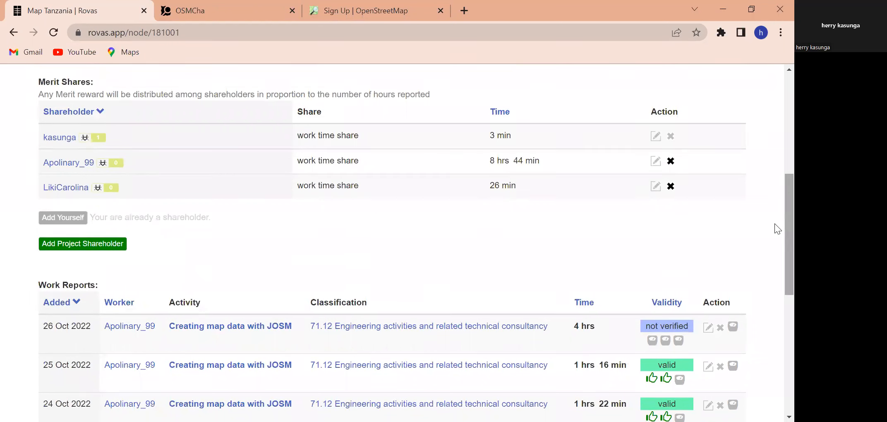
scroll(775, 199, down, 5)
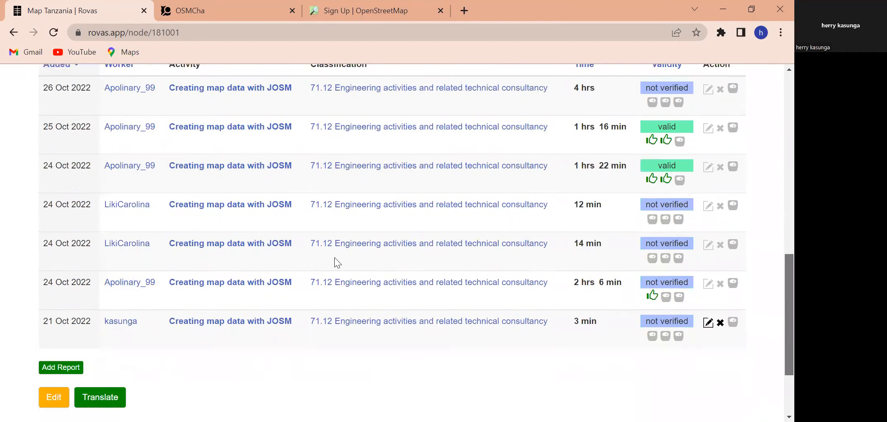
scroll(334, 257, up, 7)
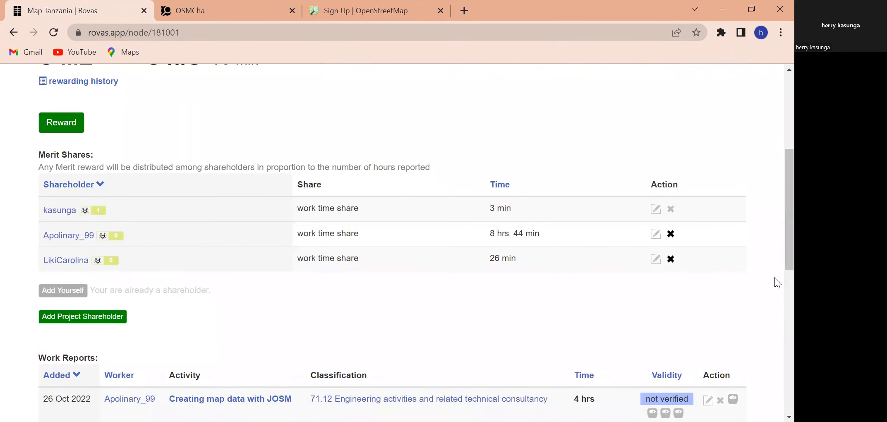
scroll(775, 344, down, 6)
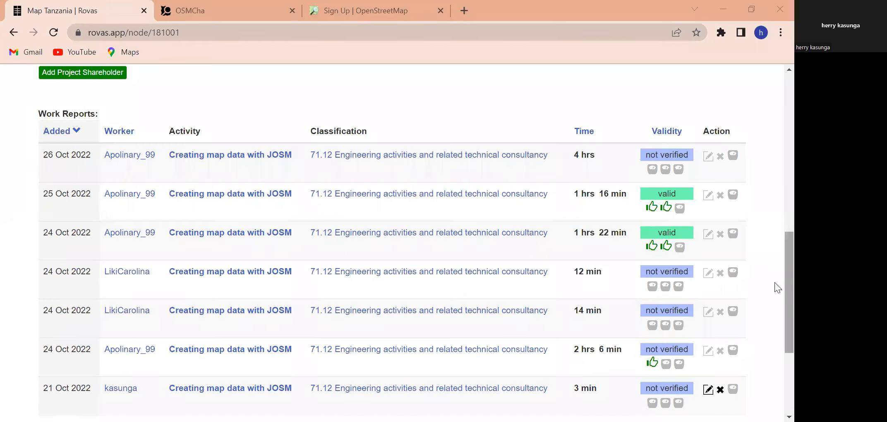
scroll(775, 384, down, 5)
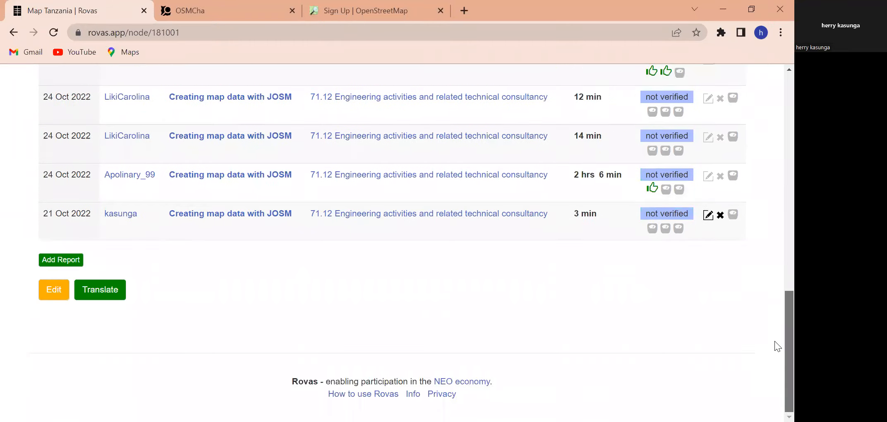
scroll(775, 341, up, 10)
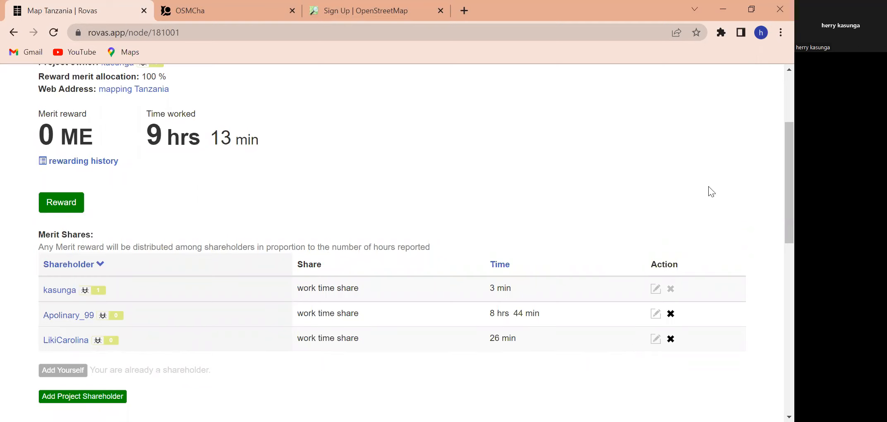
Step: Switch to JOSM, search the plugin preferences for "rovas" and accept the preferences with the RovasConnector plugin enabled
scroll(774, 191, up, 3)
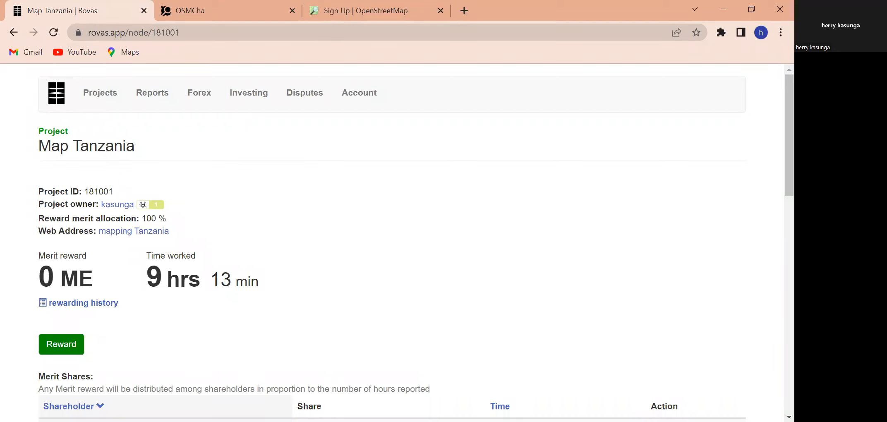
key(alt+Tab)
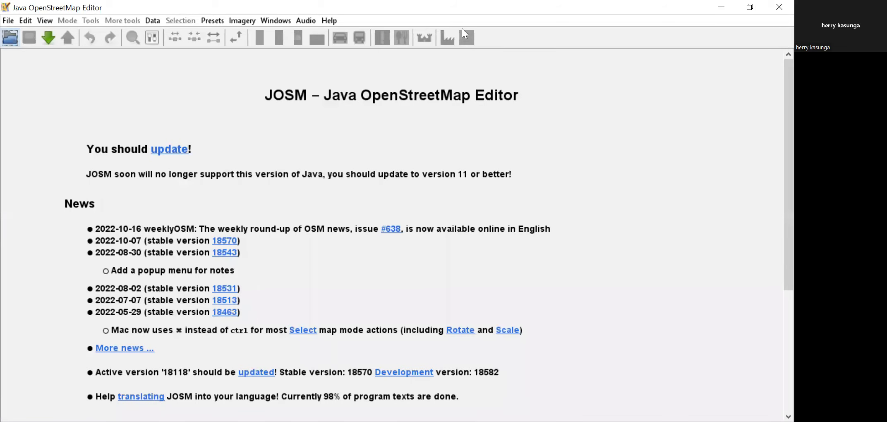
click(26, 21)
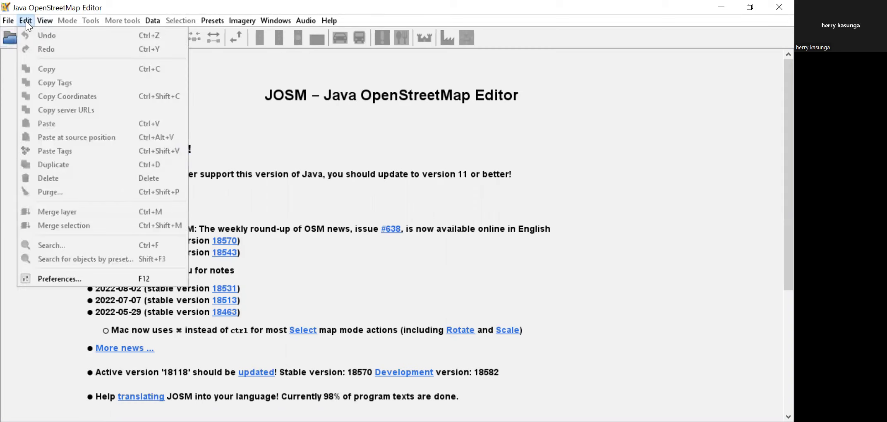
click(71, 279)
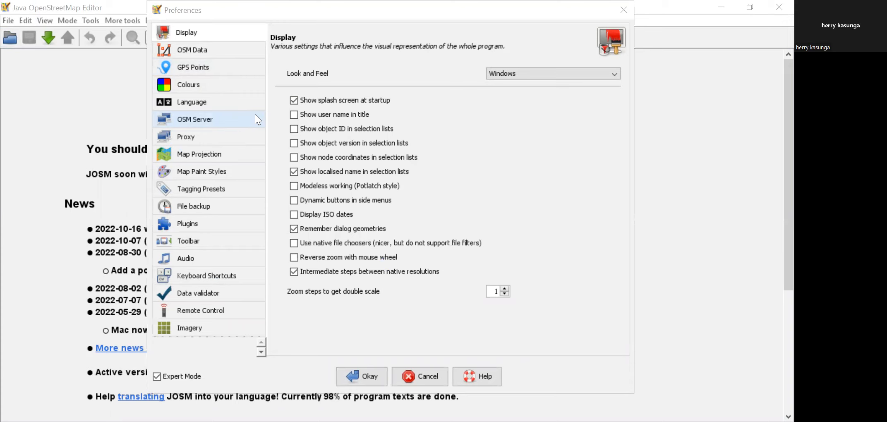
click(202, 227)
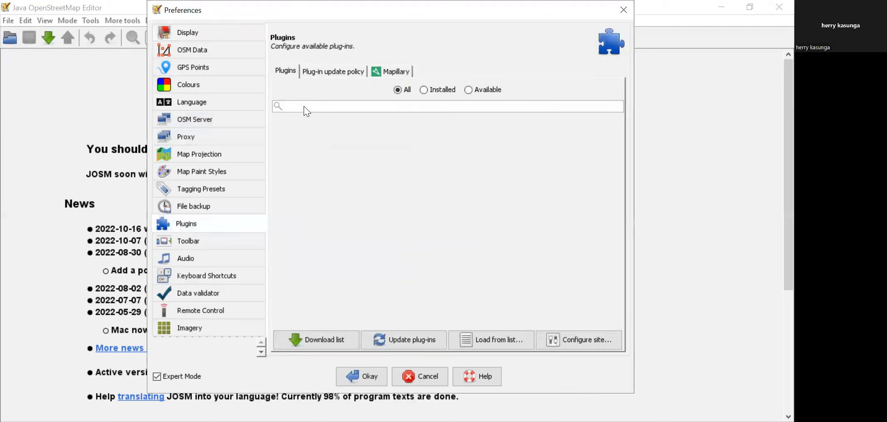
click(330, 106)
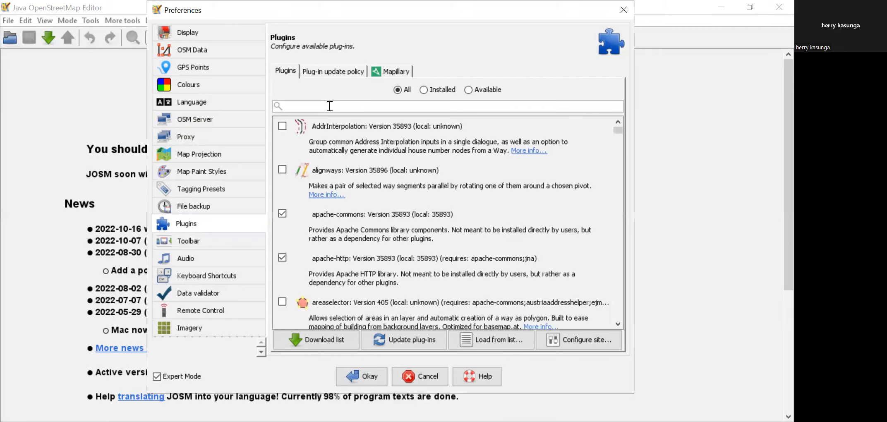
text(rovas)
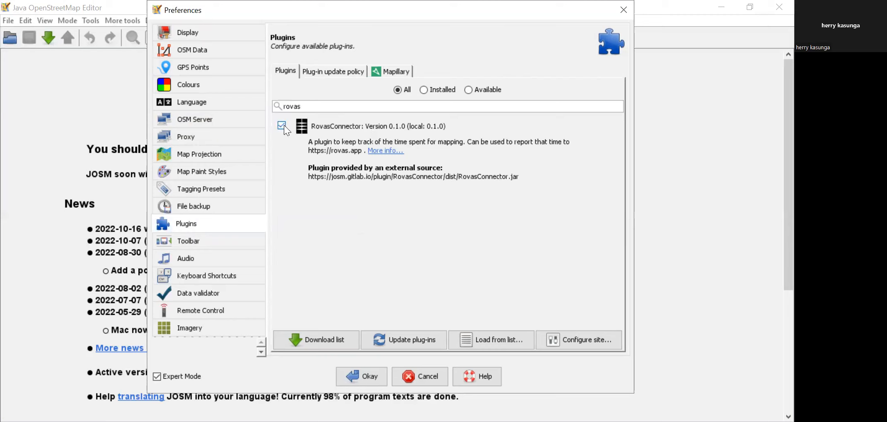
click(368, 372)
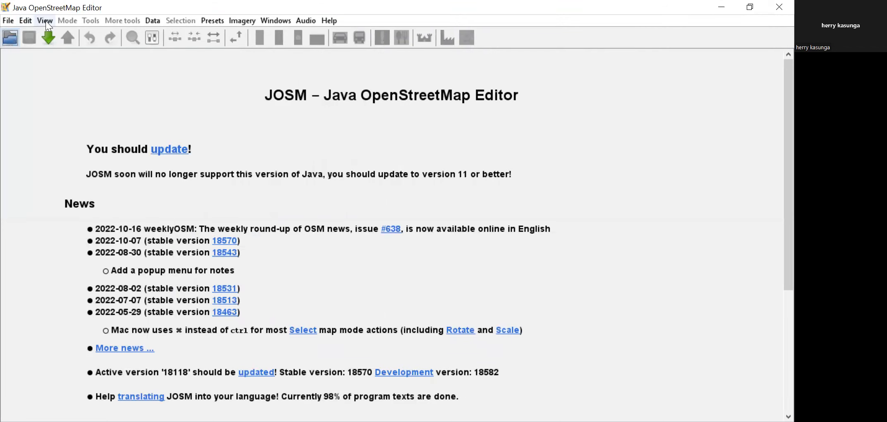
Step: Reopen the JOSM preferences and show the Rovas time-tracking settings
click(26, 21)
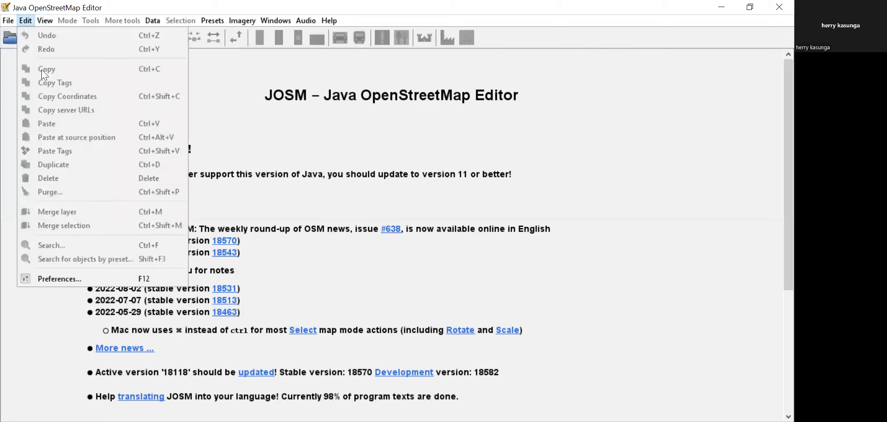
click(70, 278)
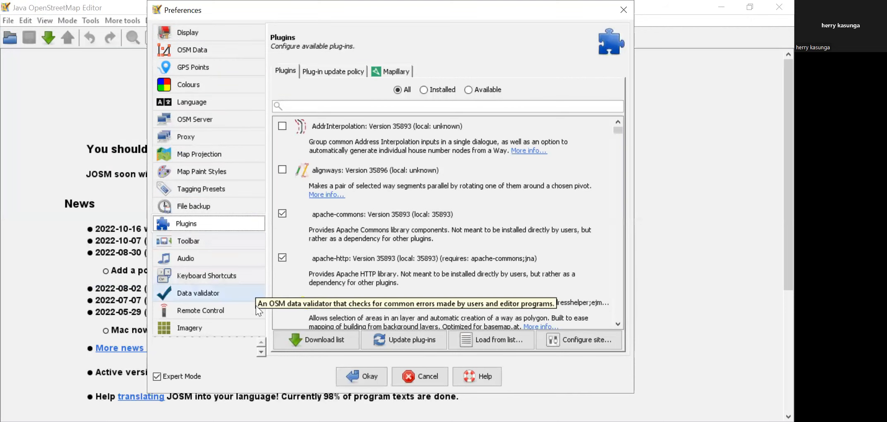
click(262, 351)
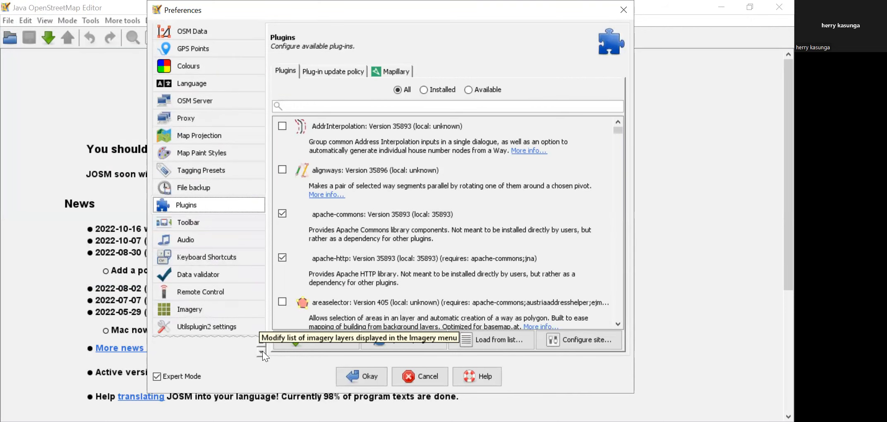
click(263, 352)
click(262, 351)
click(263, 352)
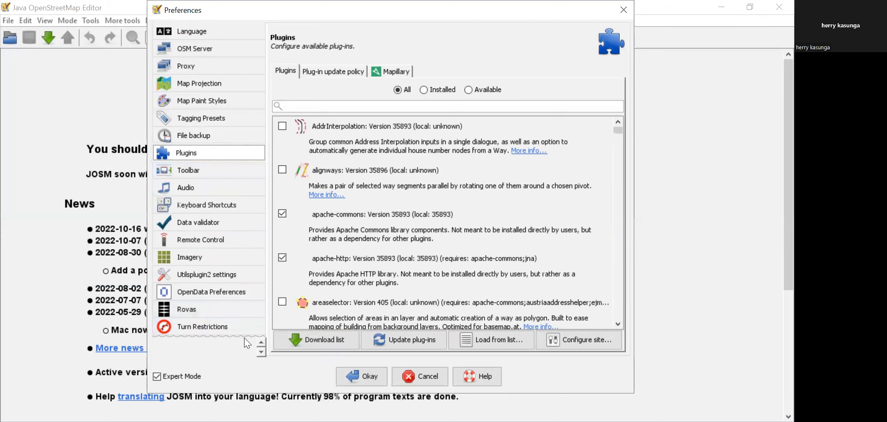
click(199, 309)
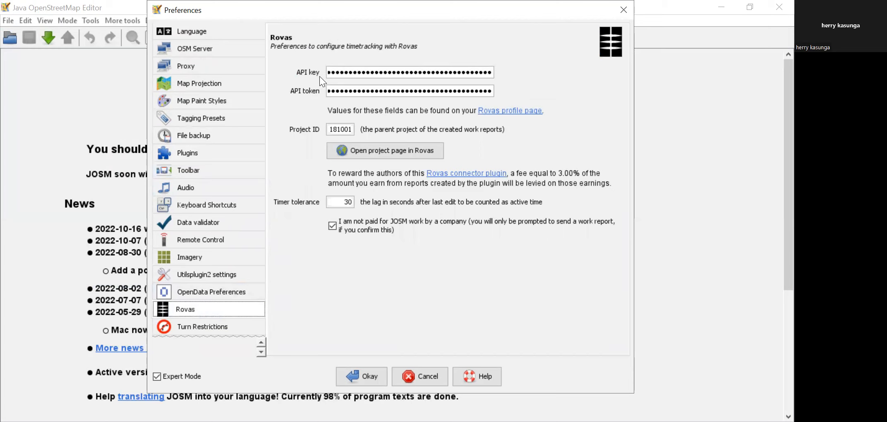
Step: Examine the API key, API token and Project ID fields, and compare the project ID with the one on the Map Tanzania page in Rovas
drag(328, 71, 499, 77)
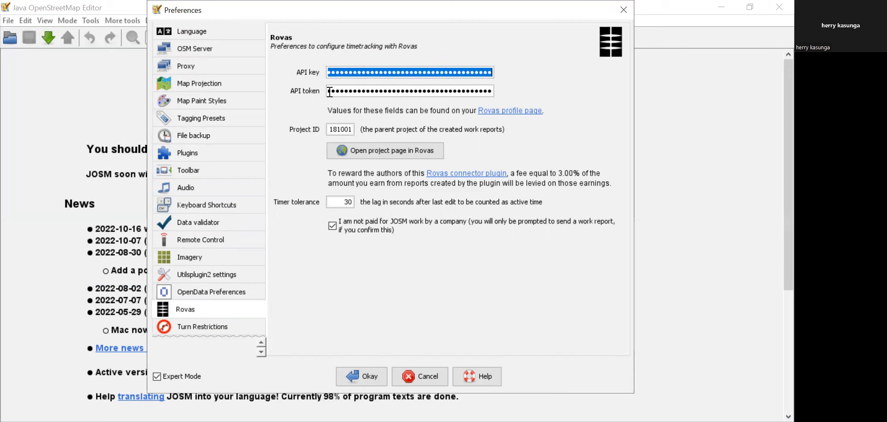
drag(329, 92, 506, 99)
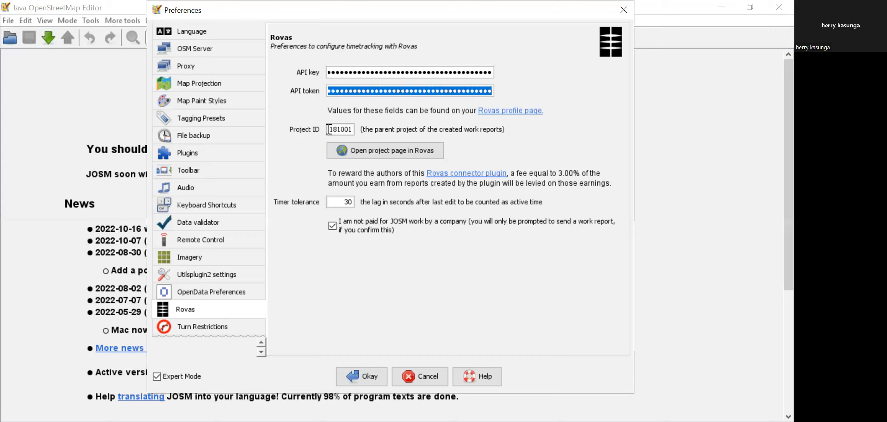
drag(330, 129, 352, 129)
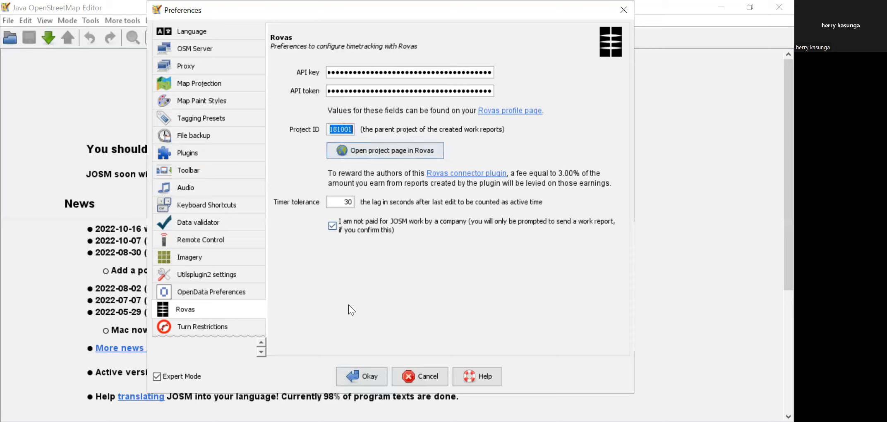
key(alt+Tab)
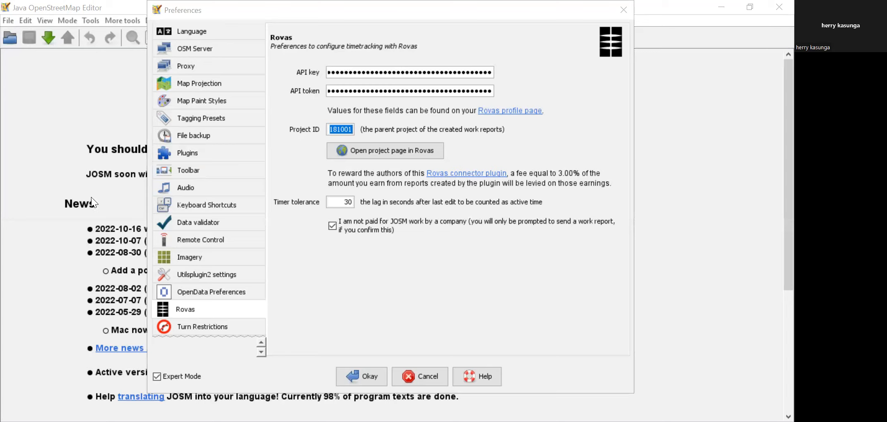
key(alt+Tab)
drag(112, 190, 86, 191)
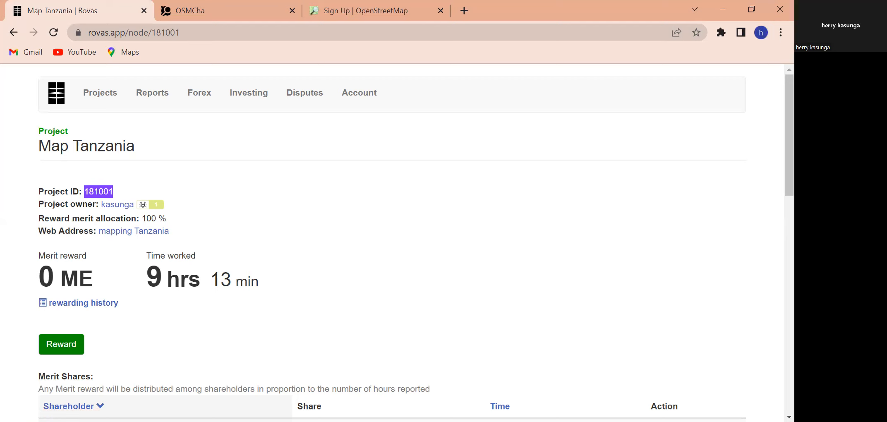
key(alt+Tab)
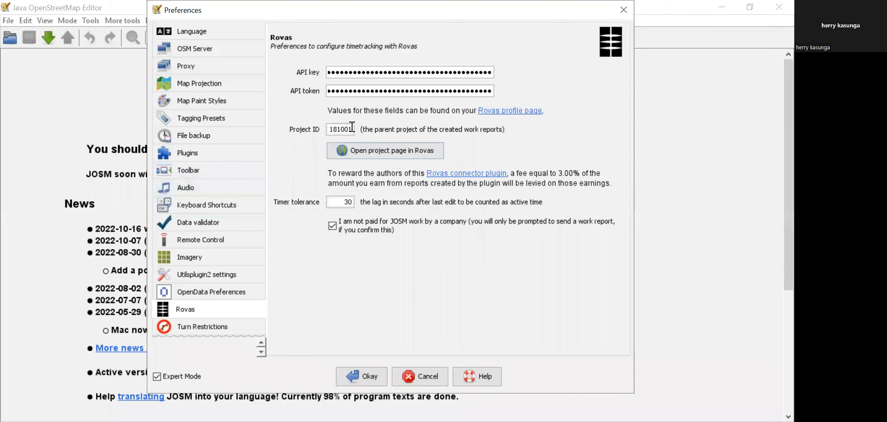
drag(353, 130, 326, 127)
Step: Switch to Rovas in the browser and reveal the API credentials on the account's Rovas API page
drag(328, 73, 500, 78)
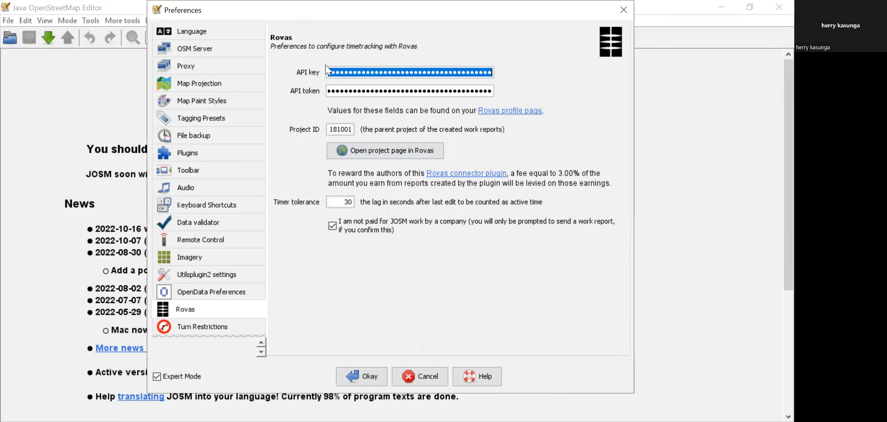
drag(328, 91, 497, 94)
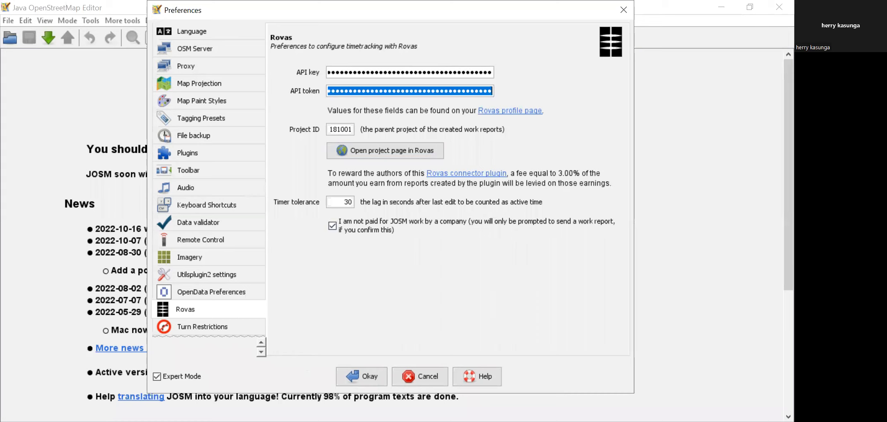
key(alt+Tab)
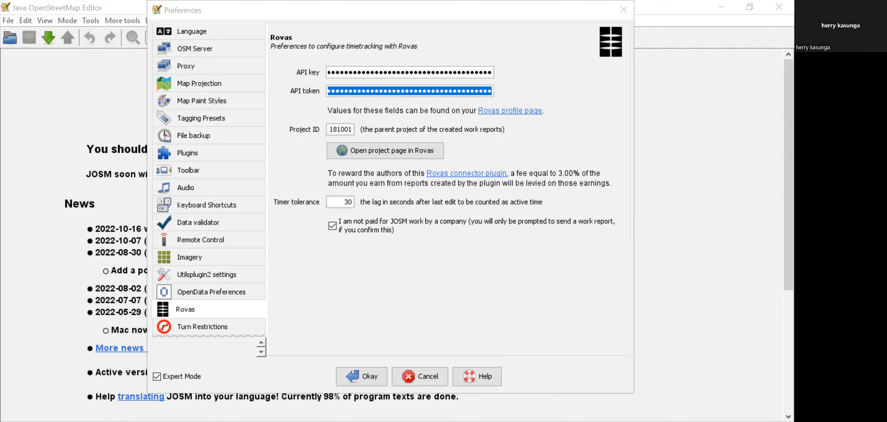
key(alt+Tab)
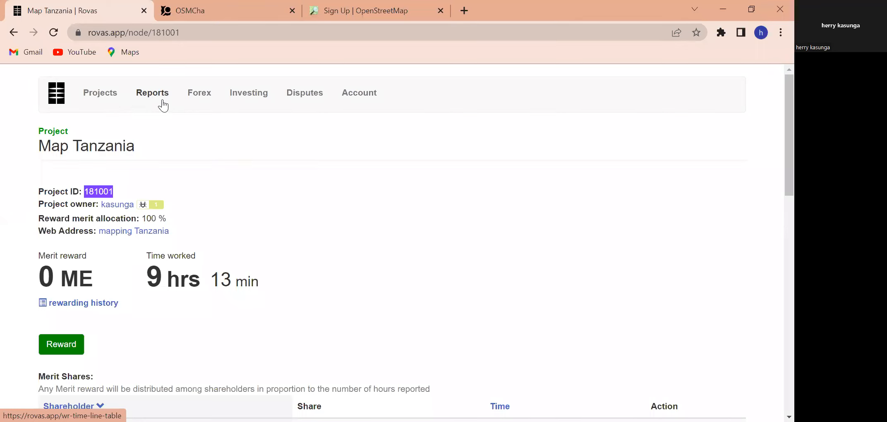
click(360, 97)
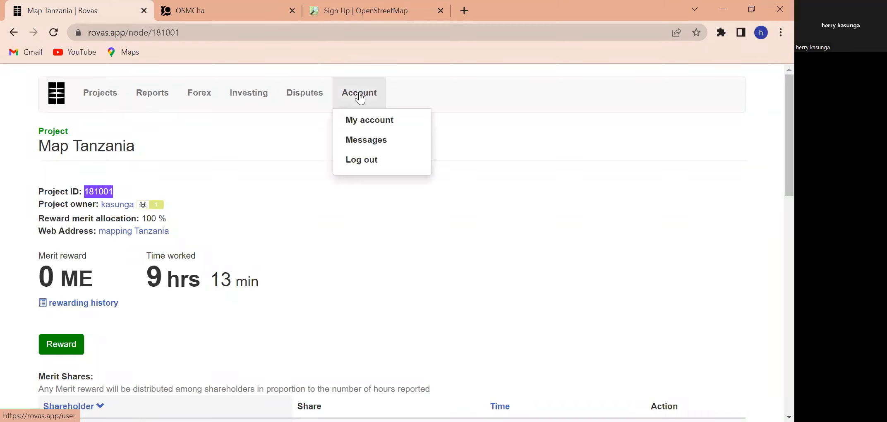
click(368, 124)
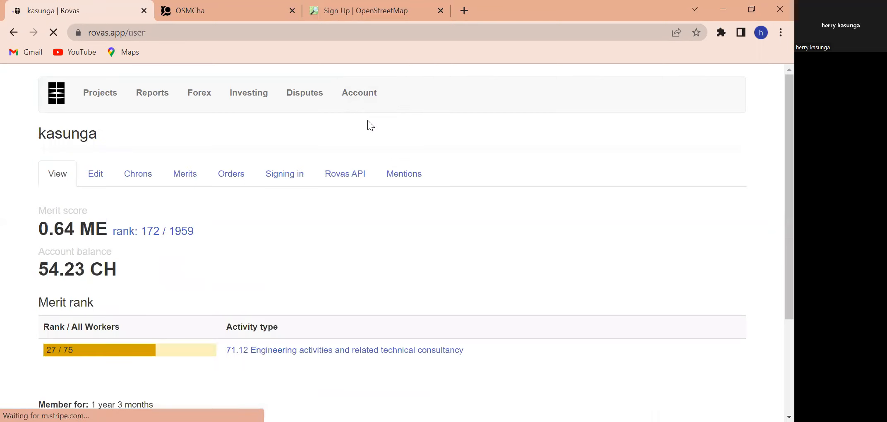
click(356, 173)
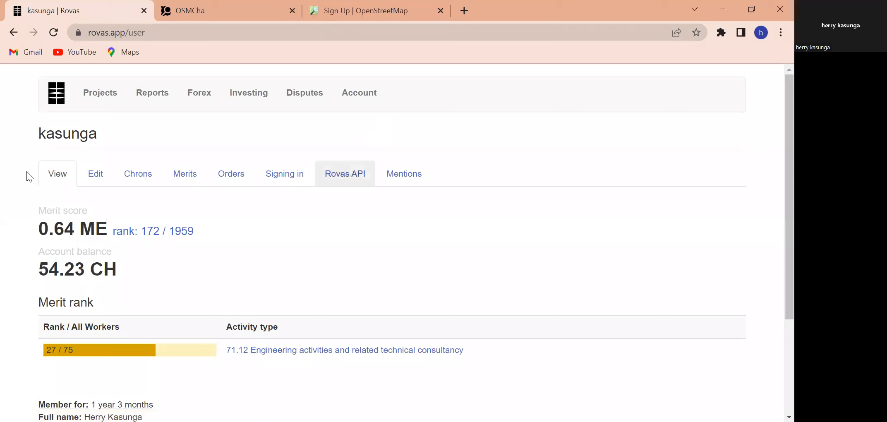
click(343, 180)
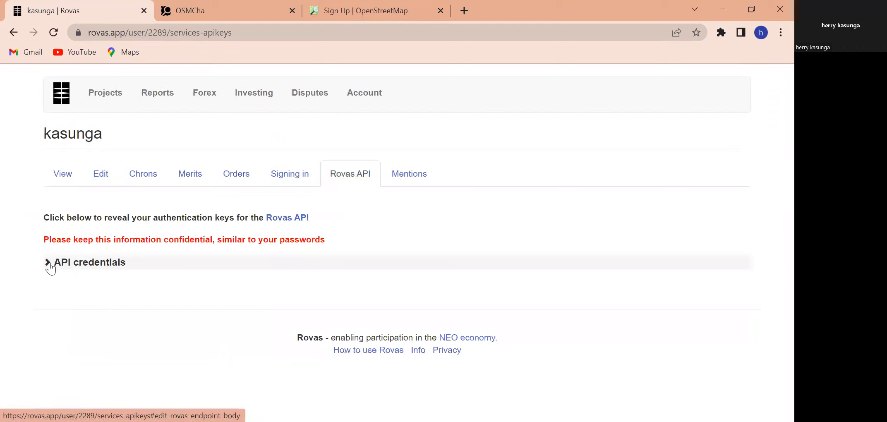
click(50, 268)
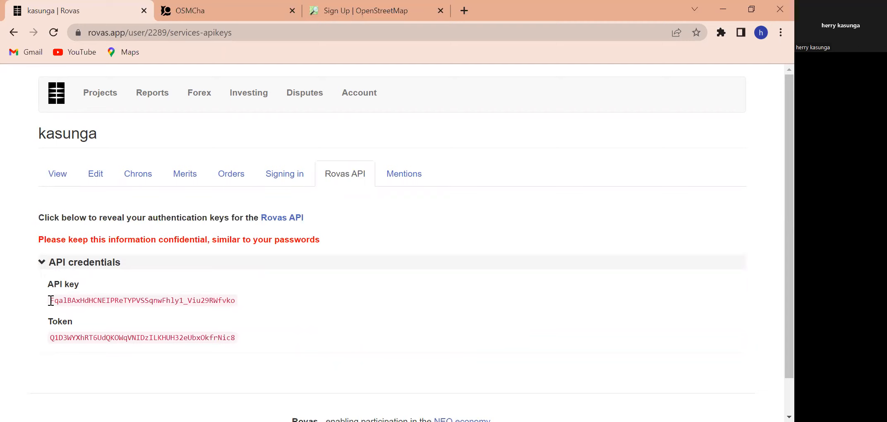
Step: Copy the API key from the Rovas account and paste it over the API key in JOSM's Rovas preferences
drag(50, 300, 235, 301)
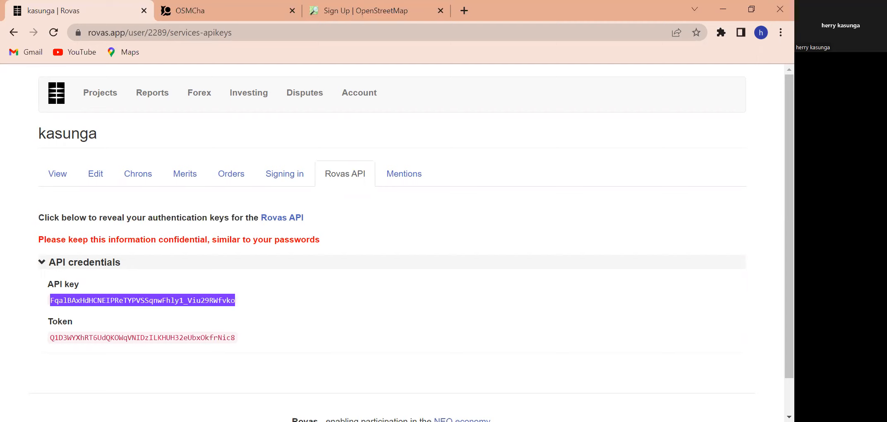
key(alt+Tab)
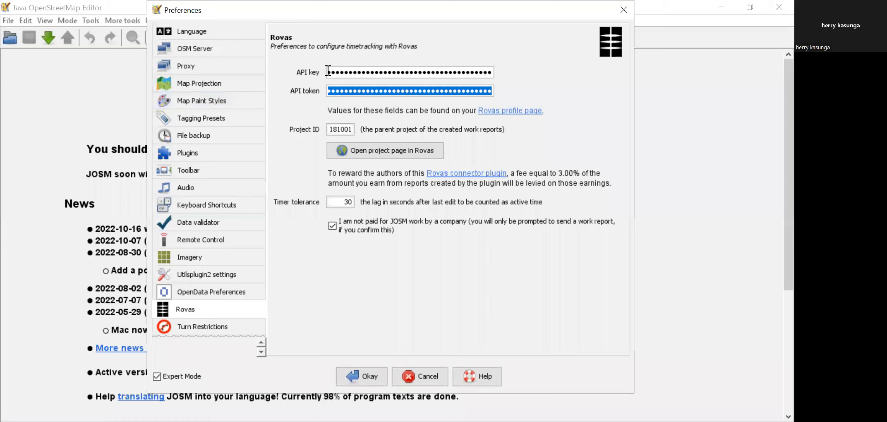
drag(328, 72, 491, 73)
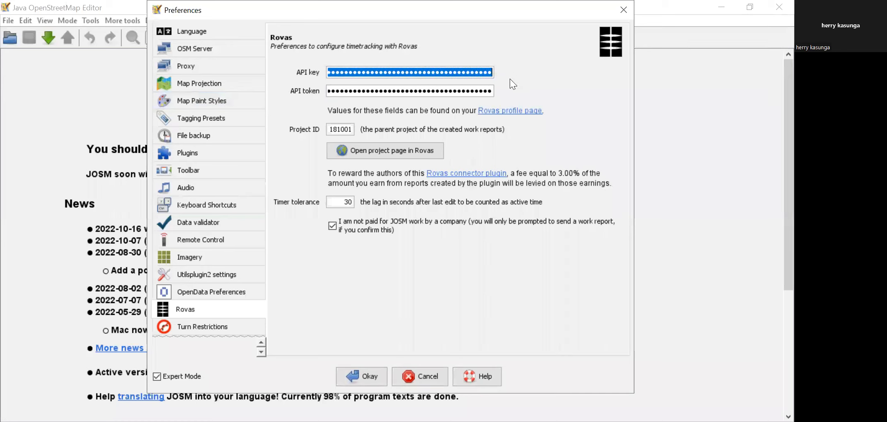
key(ctrl+v)
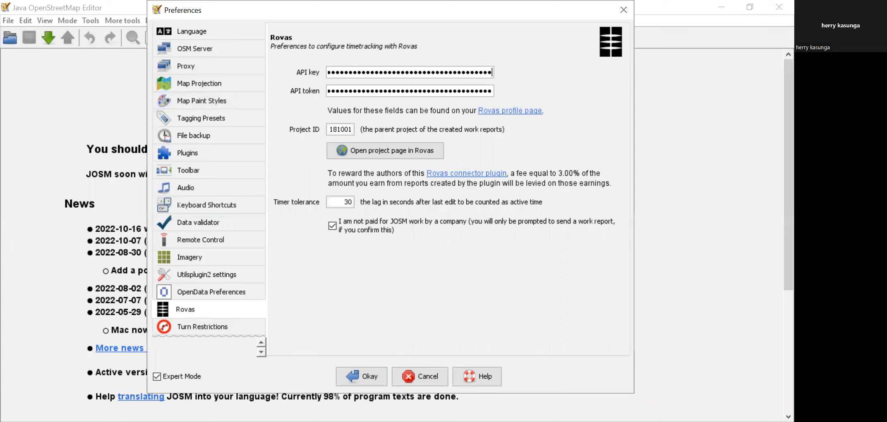
Step: Copy the API token from the Rovas account, paste it over the API token in JOSM's Rovas preferences and save the preferences
key(alt+Tab)
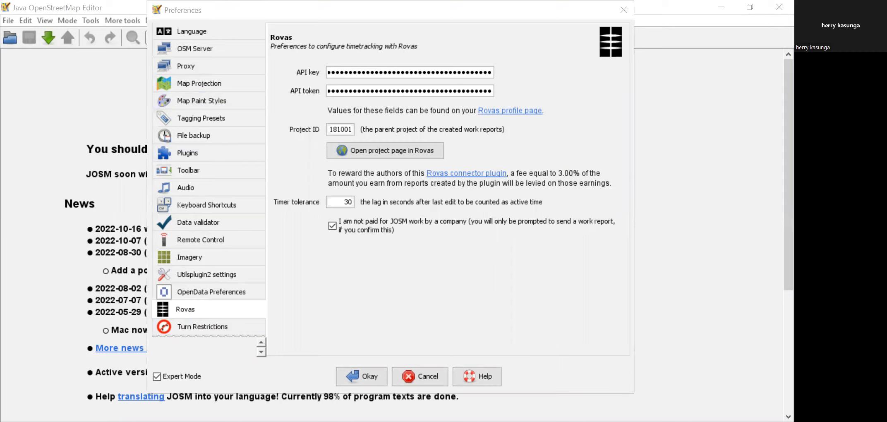
key(alt+Tab)
drag(50, 337, 244, 347)
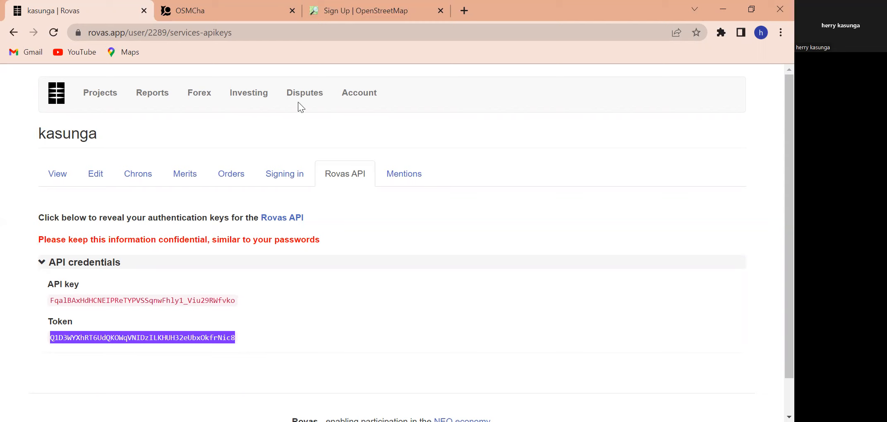
key(alt+Tab)
drag(328, 89, 520, 90)
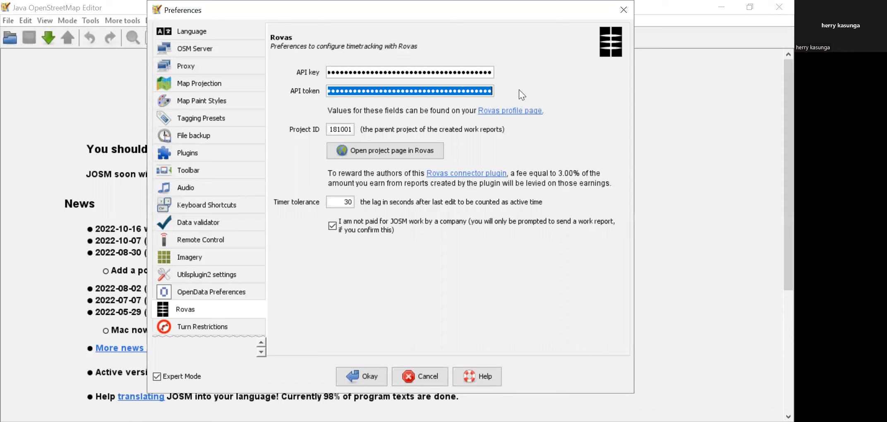
key(ctrl+v)
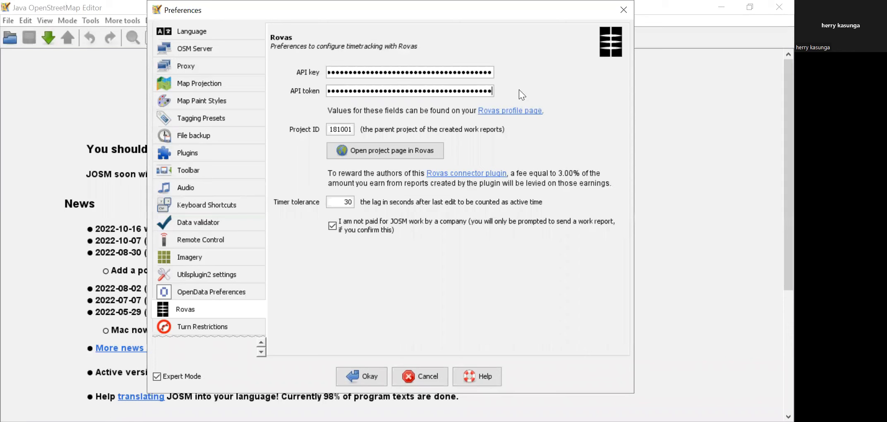
click(370, 370)
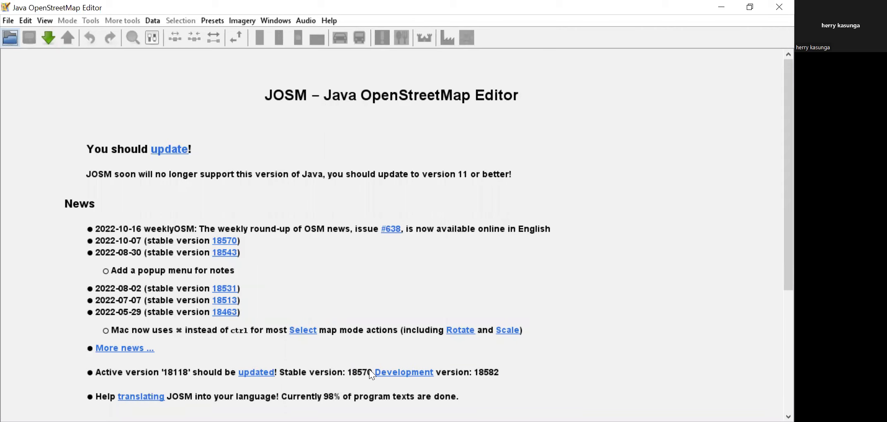
Step: Return to Rovas in the browser, open the Map Tanzania project with ID 181001 from the project list and review its details and work reports
click(720, 7)
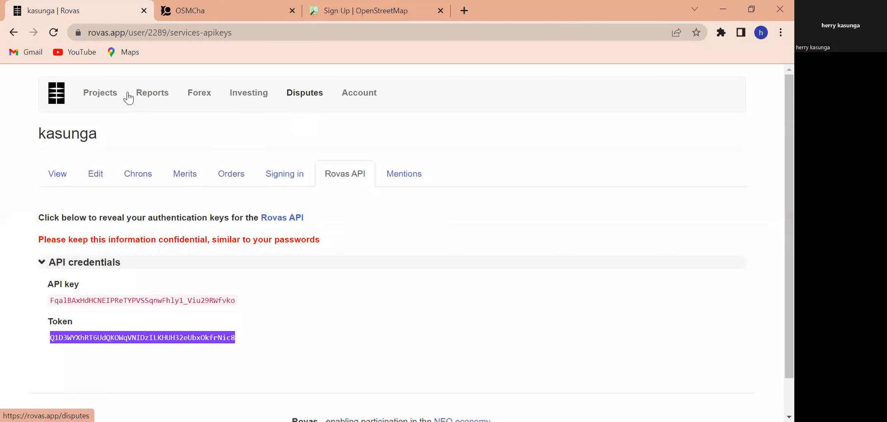
click(12, 32)
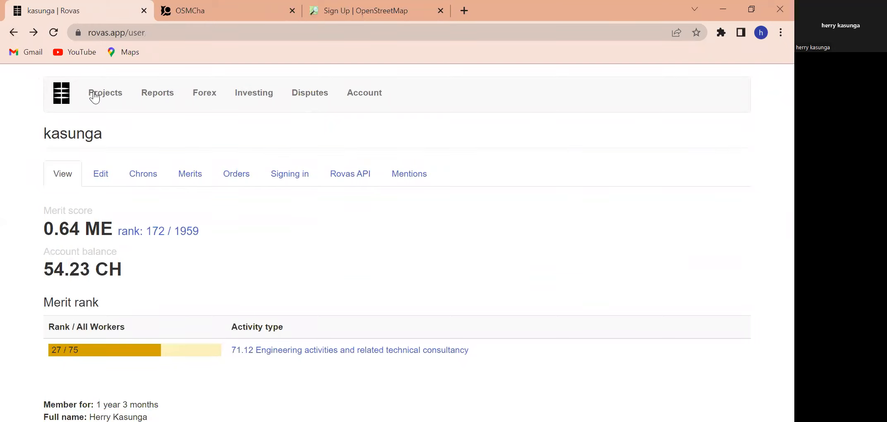
click(122, 95)
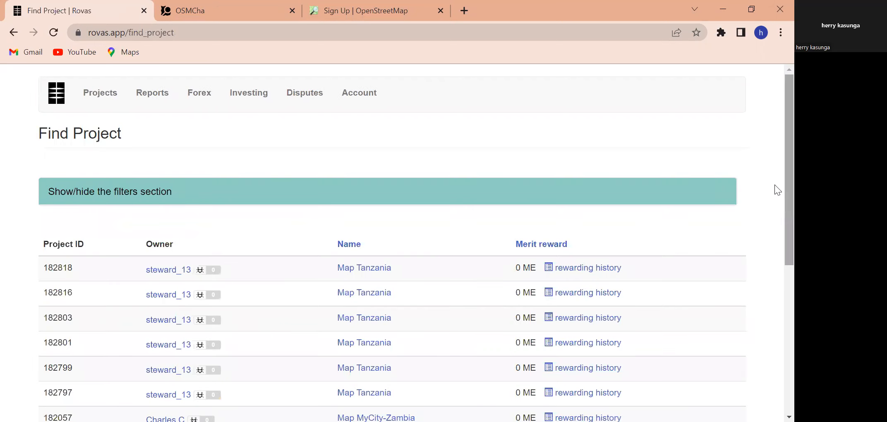
scroll(775, 230, down, 7)
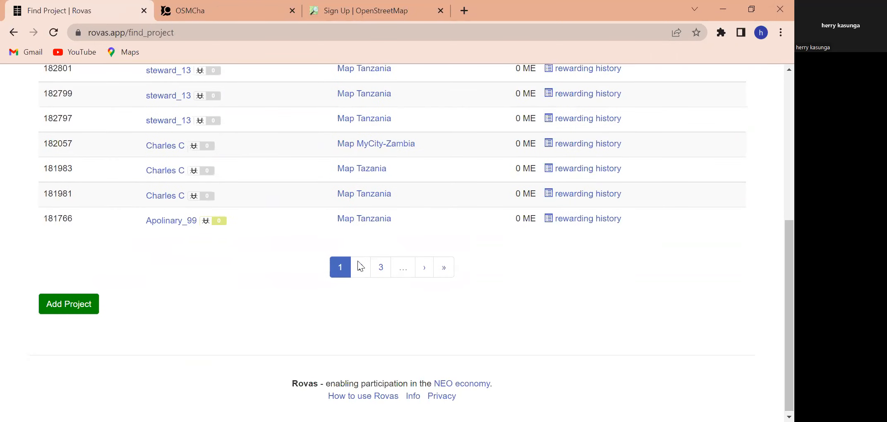
click(359, 267)
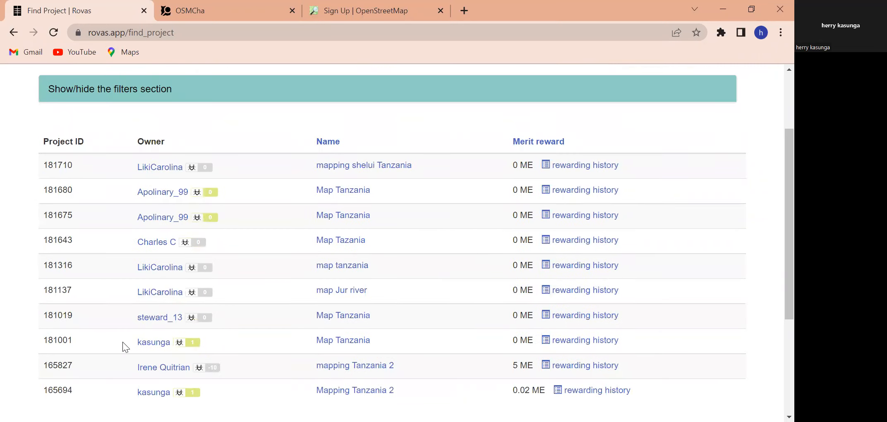
click(333, 346)
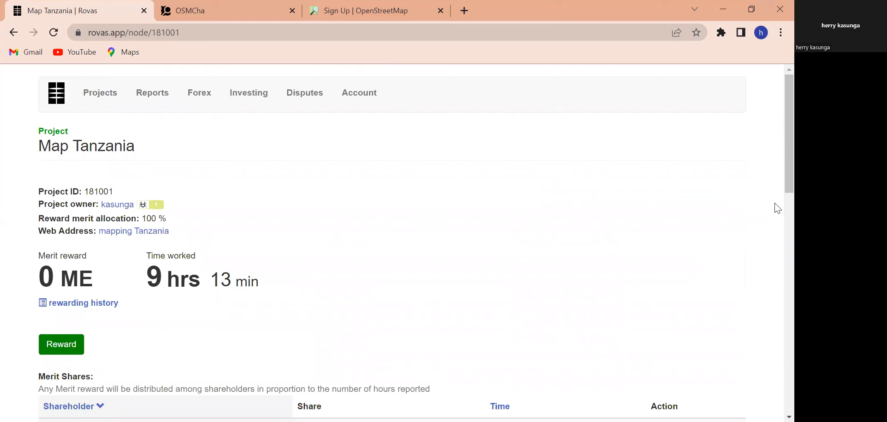
scroll(775, 210, down, 8)
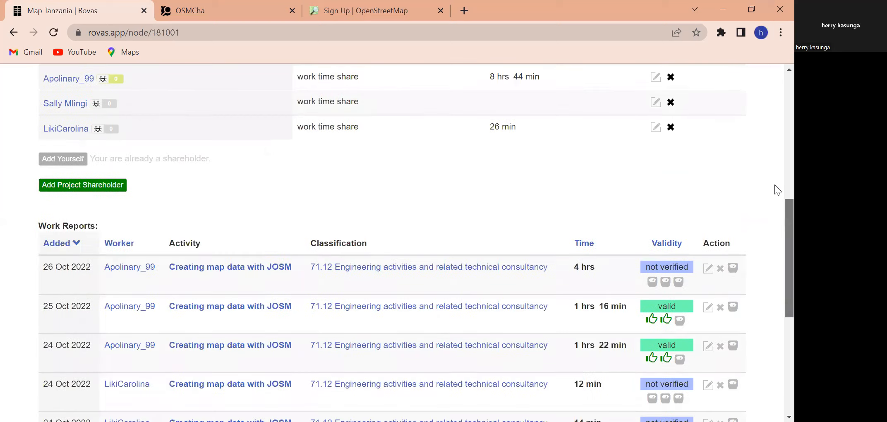
scroll(774, 182, up, 10)
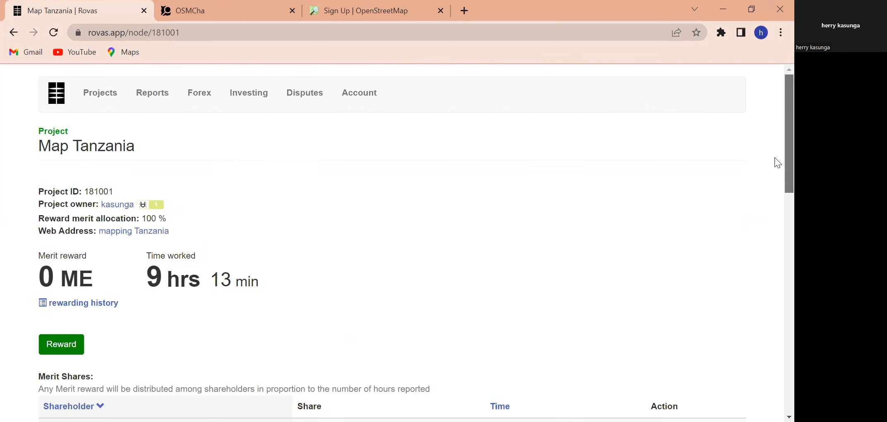
Step: Follow the project's web address to Shelui Missing Buildings in the HOT Tasking Manager and open its contribution page
click(116, 232)
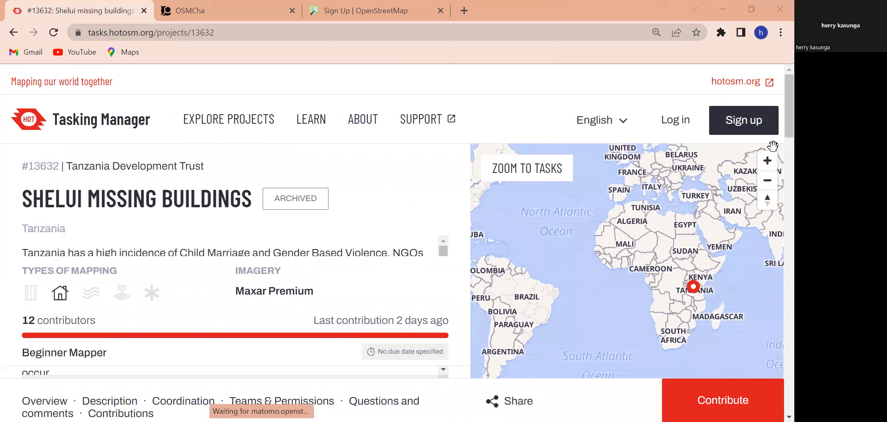
scroll(775, 129, down, 12)
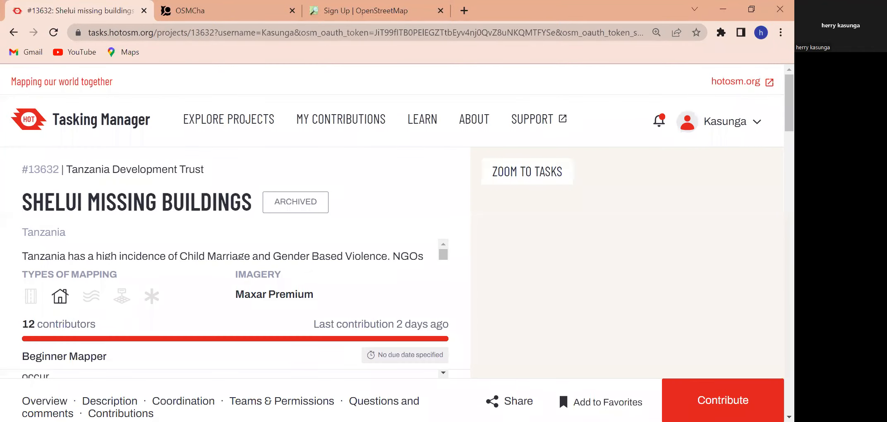
click(723, 400)
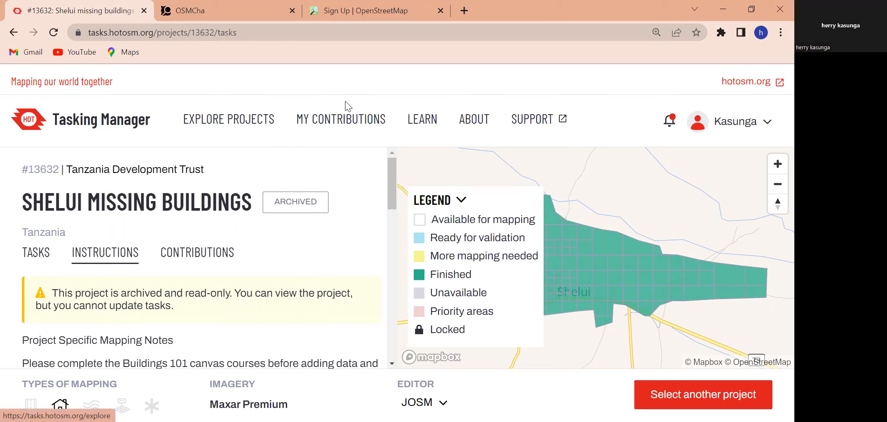
Step: Explore the Tasking Manager projects, filtering them by all difficulty levels and the organization Tanzania Development Trust
click(228, 126)
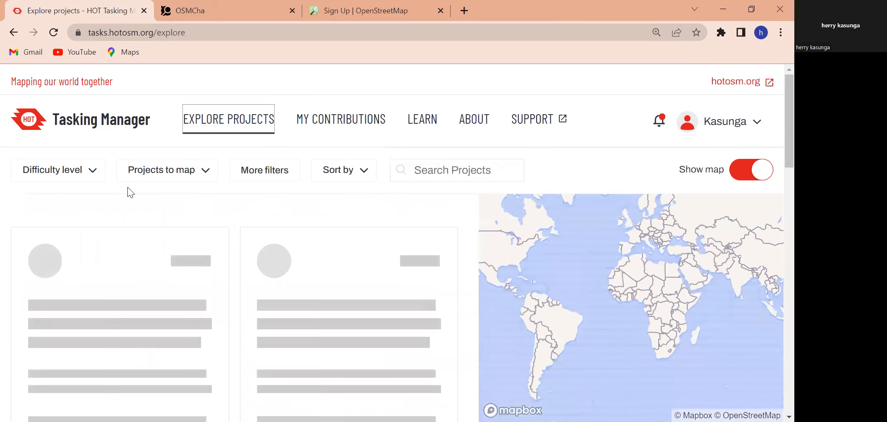
click(83, 171)
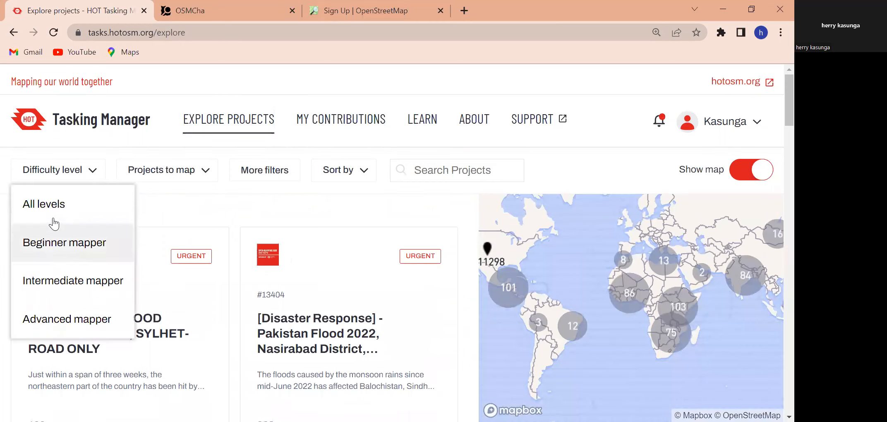
click(52, 205)
click(236, 176)
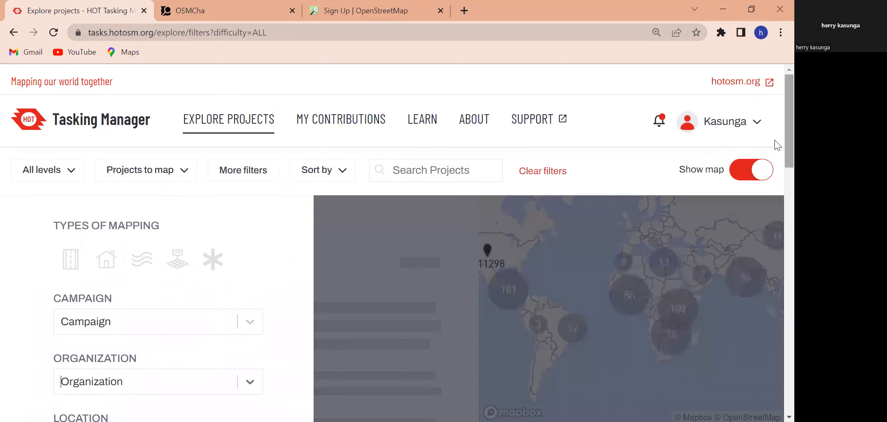
scroll(775, 189, down, 6)
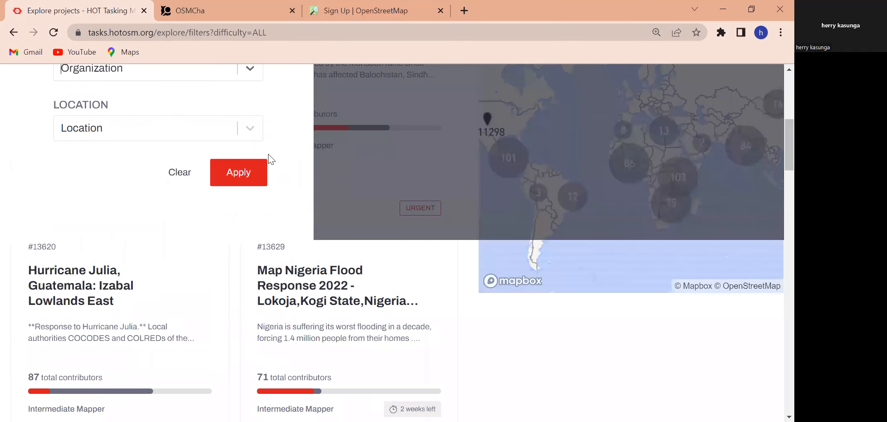
click(85, 69)
text(T)
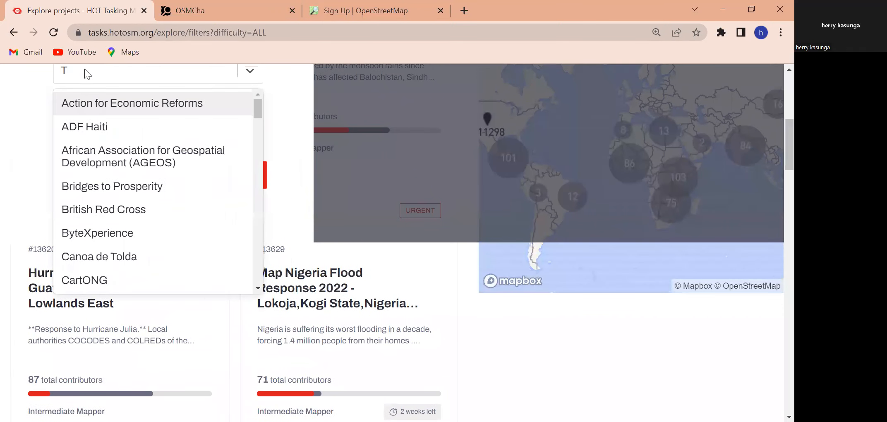
text(anza)
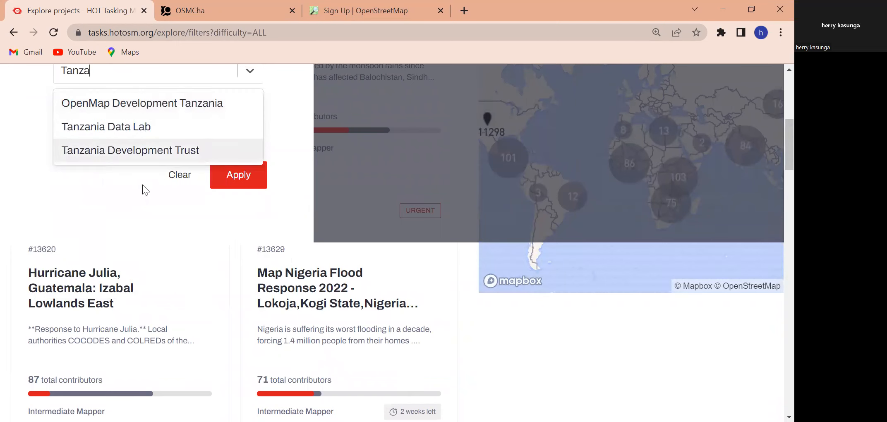
click(123, 155)
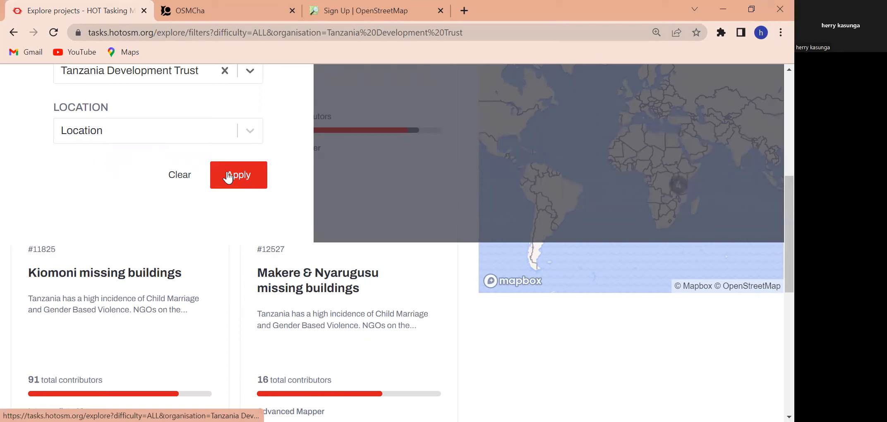
Step: Add Tanzania as the location filter and apply the project filters
click(121, 128)
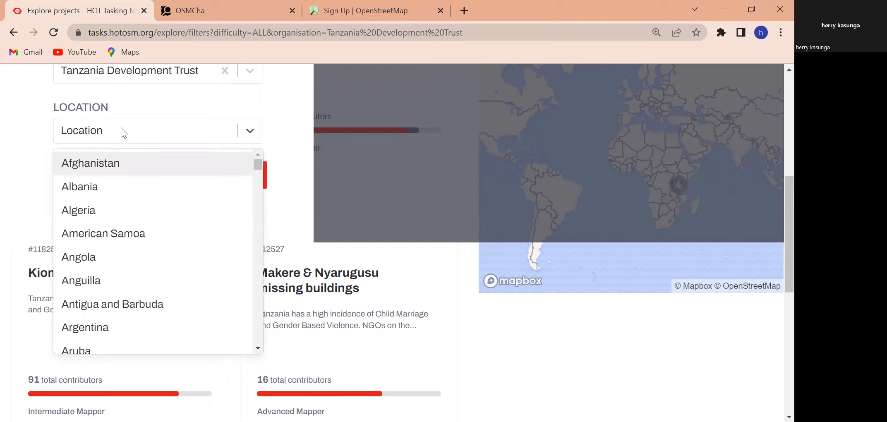
text(Tanza)
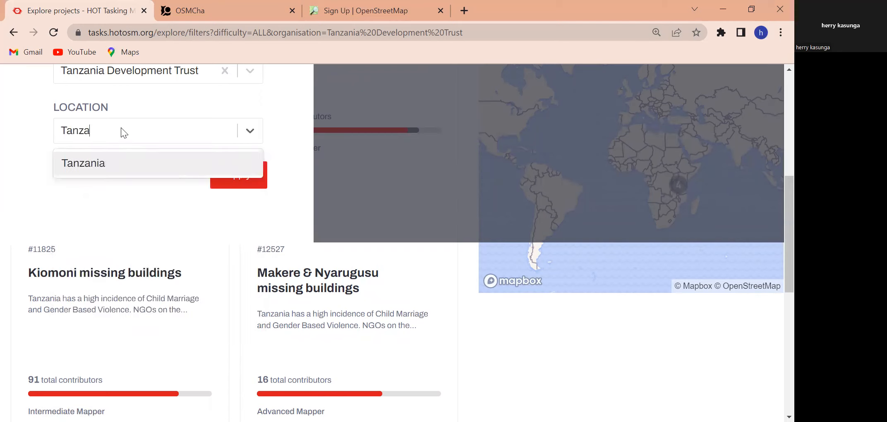
click(125, 166)
click(248, 178)
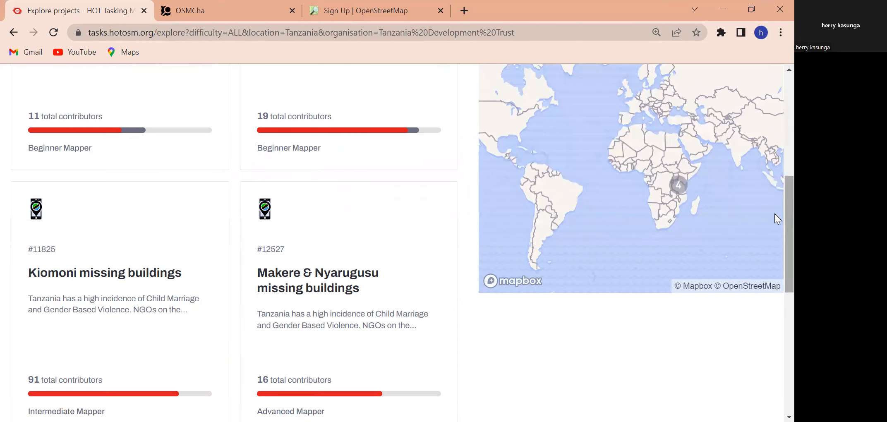
Step: Examine the filtered Tanzania projects, comparing their names, contributors, progress and mapper levels
scroll(775, 214, up, 7)
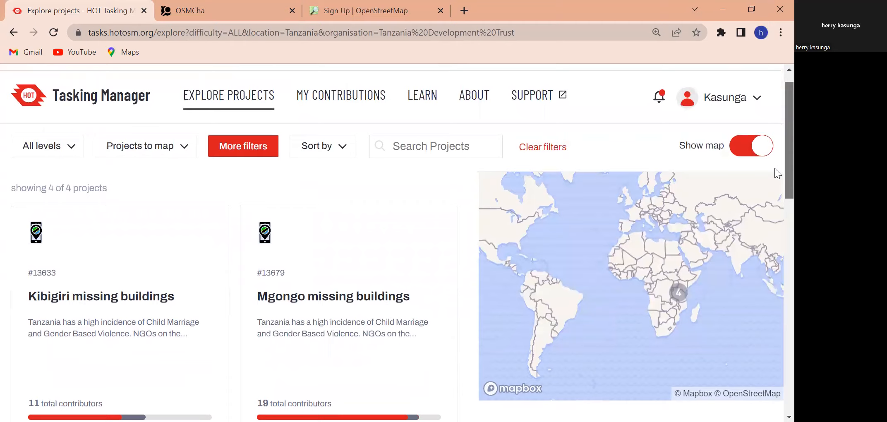
scroll(775, 174, down, 9)
scroll(774, 265, up, 2)
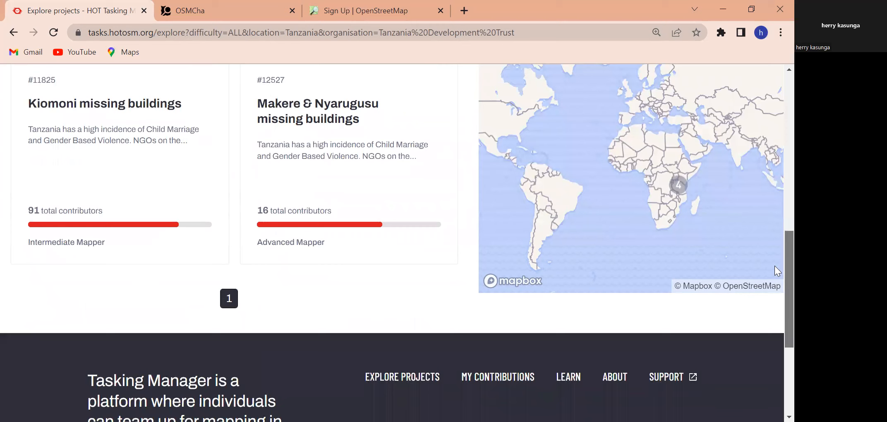
scroll(775, 270, up, 3)
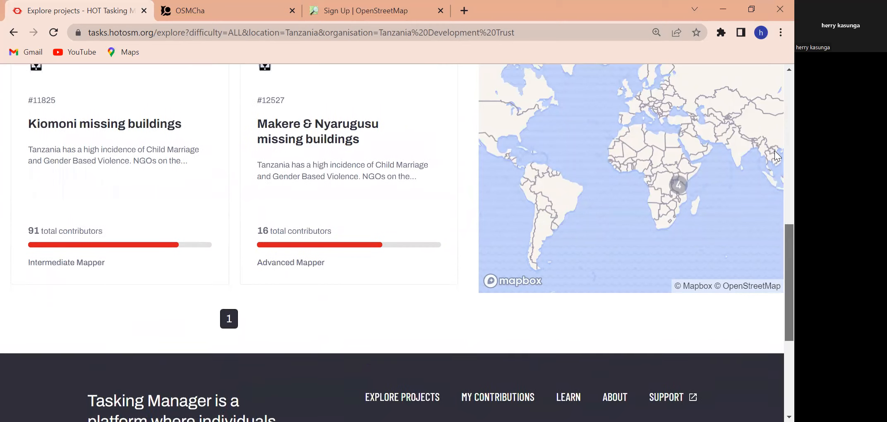
scroll(775, 203, up, 3)
scroll(775, 244, down, 5)
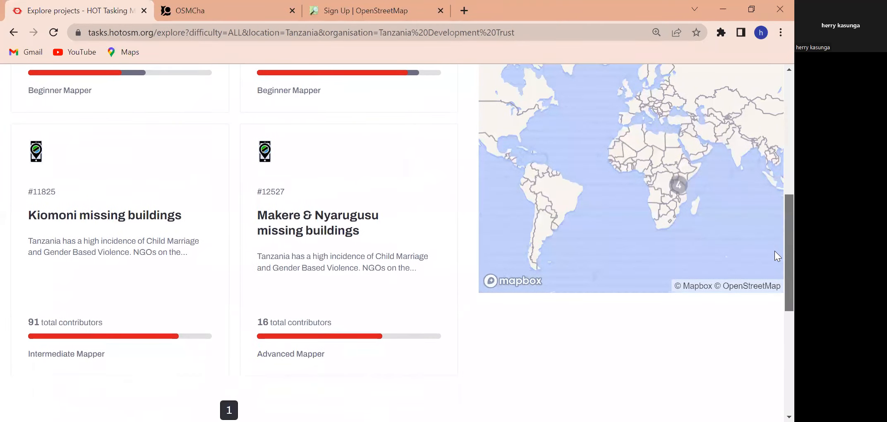
scroll(422, 173, down, 1)
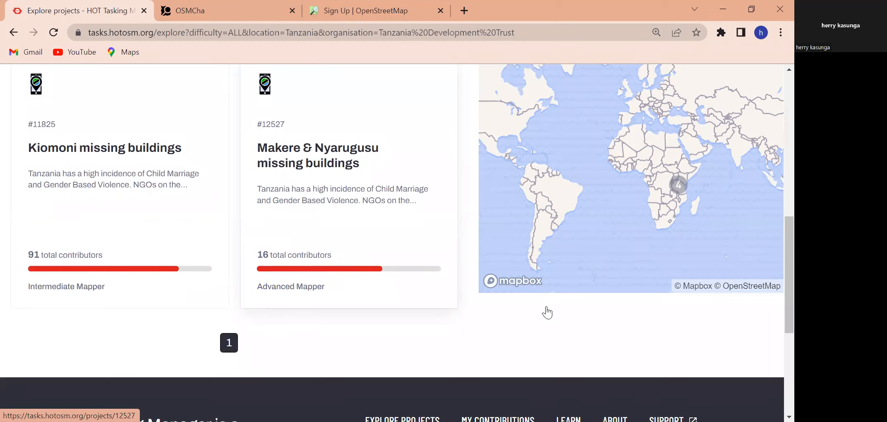
scroll(775, 261, up, 8)
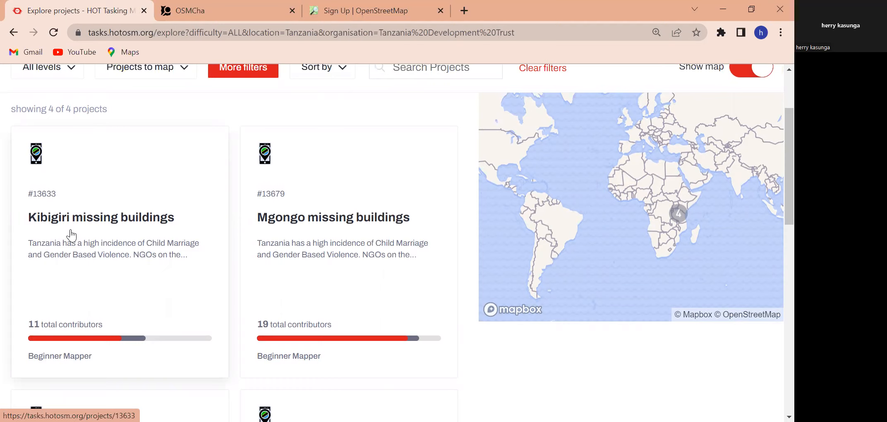
Step: Open the Kibigiri missing buildings project in the Tasking Manager and select its web address
click(110, 264)
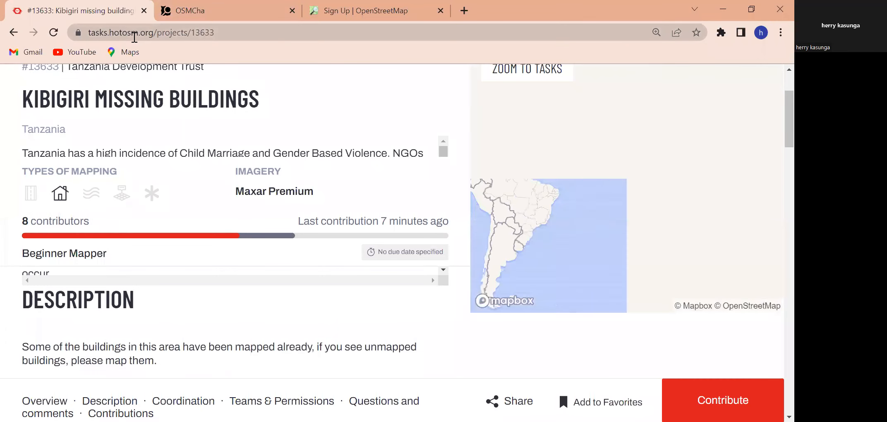
click(134, 34)
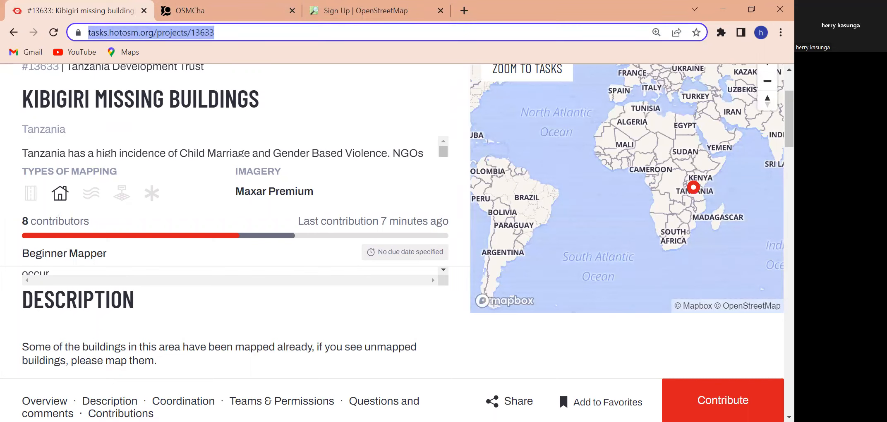
Step: Open rovas.app in a new browser tab and start adding a project from the dashboard
click(464, 9)
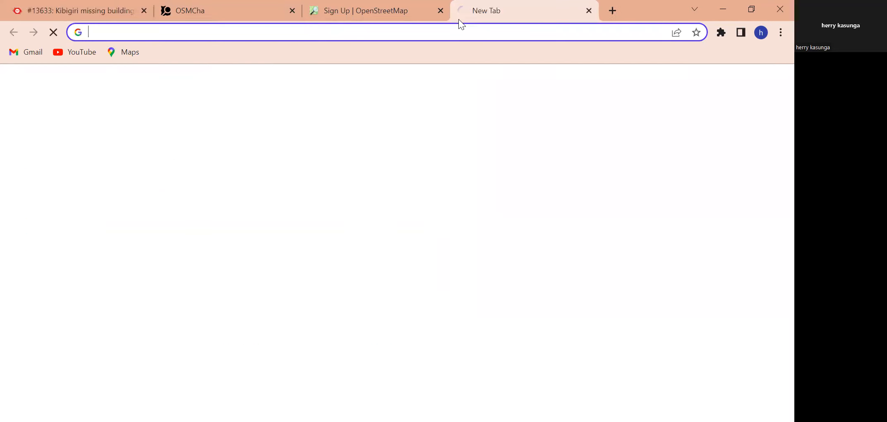
text(rovas.app)
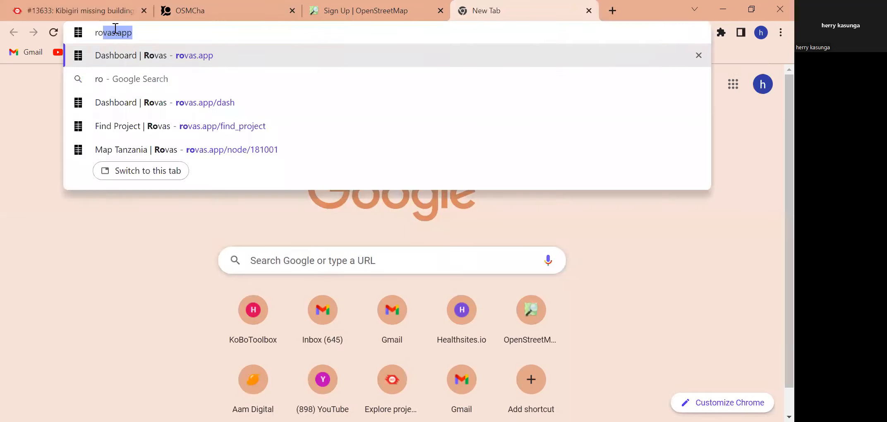
key(Return)
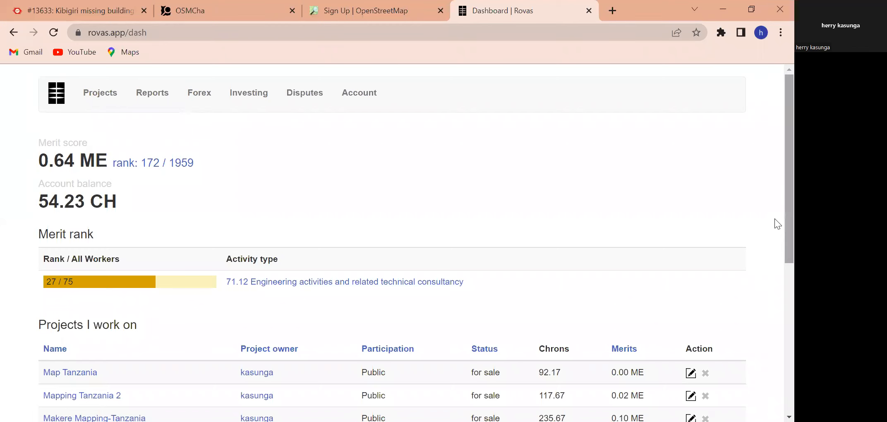
drag(787, 219, 787, 353)
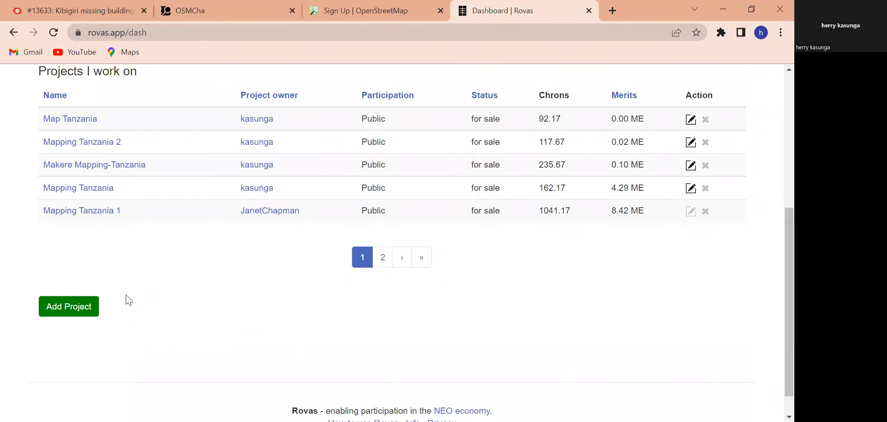
click(66, 314)
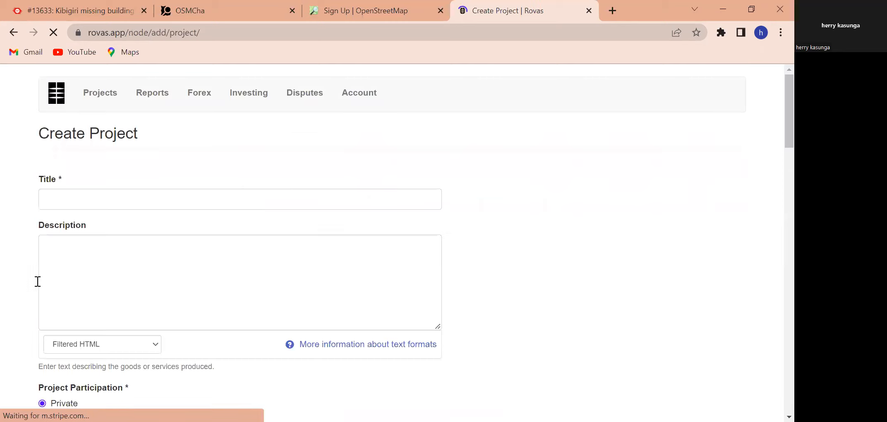
Step: Title the new project "Map Tanzania" and set its participation to Public
click(49, 204)
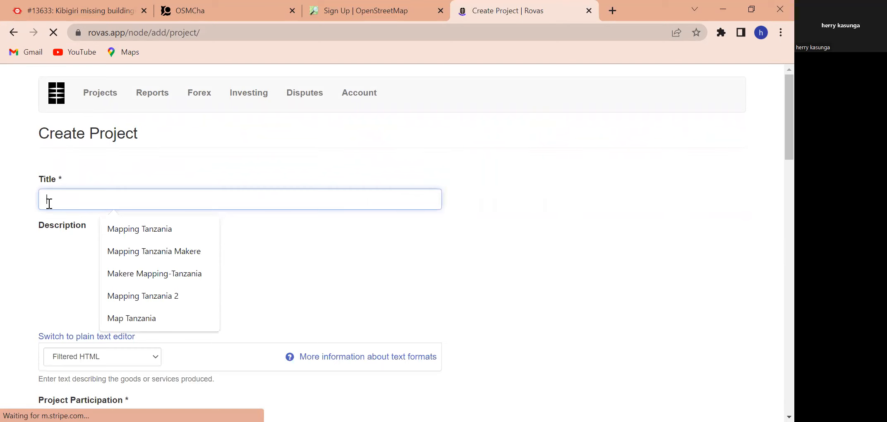
text(Ma)
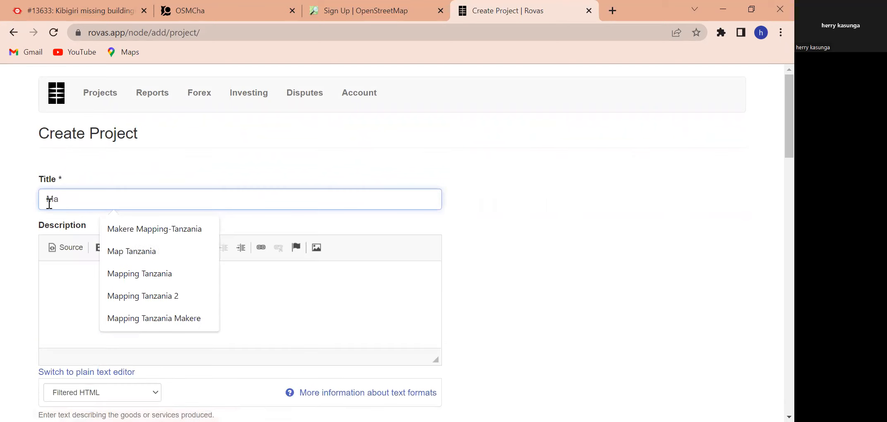
text(p tanza)
key(BackSpace)
key(BackSpace)
key(BackSpace)
key(BackSpace)
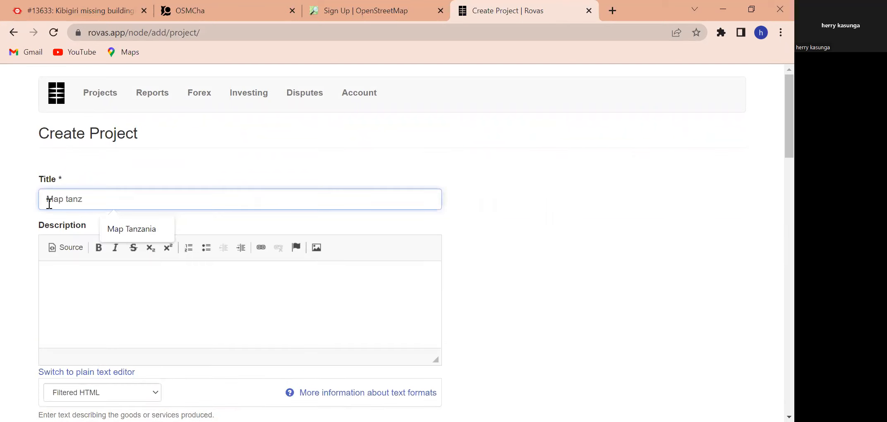
key(BackSpace)
text(Tanzania)
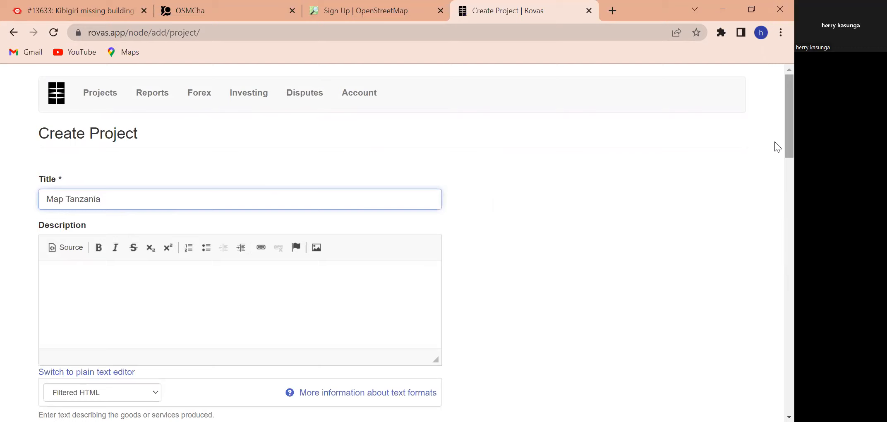
scroll(775, 149, down, 5)
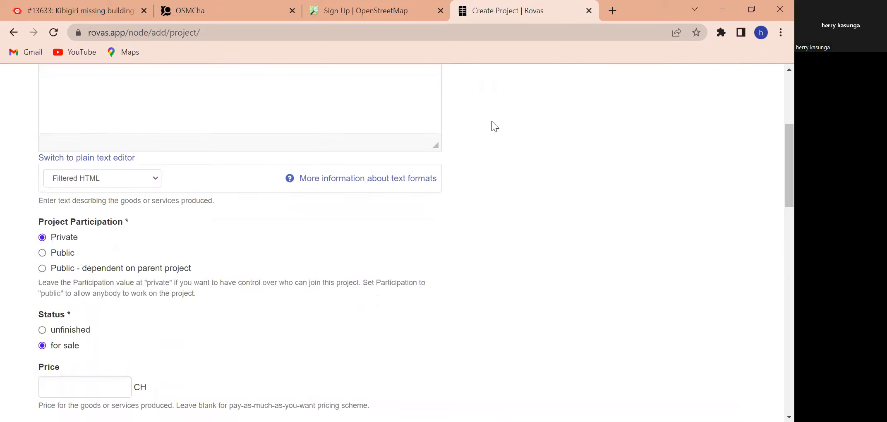
click(43, 253)
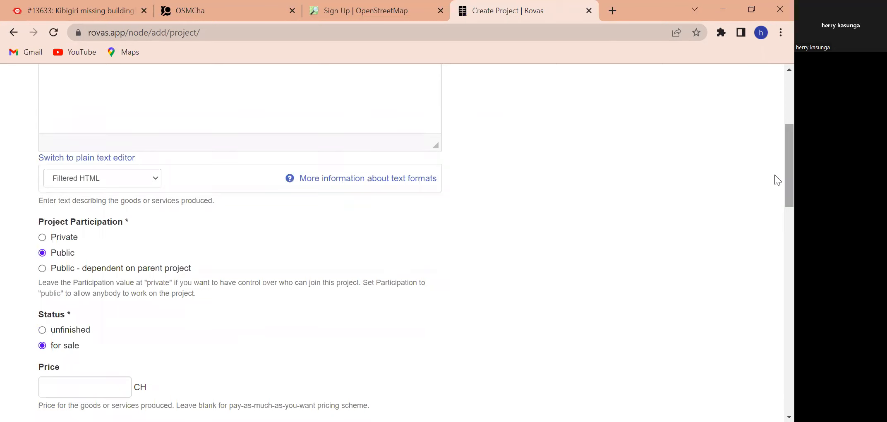
scroll(775, 174, up, 5)
scroll(775, 127, down, 12)
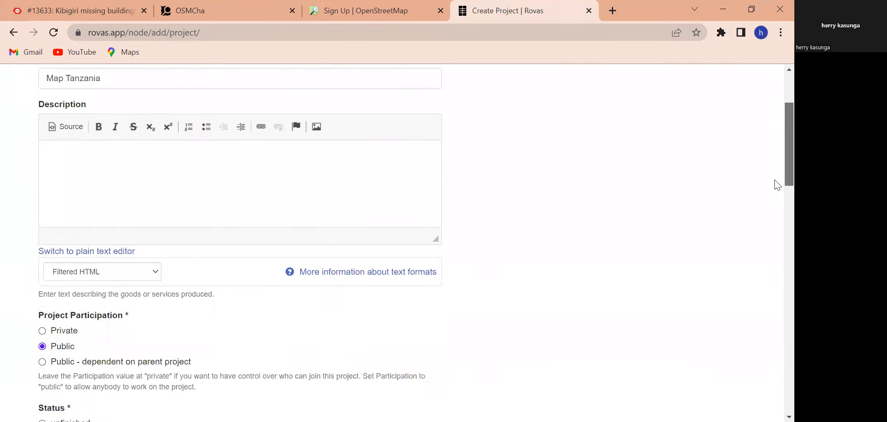
scroll(775, 257, down, 3)
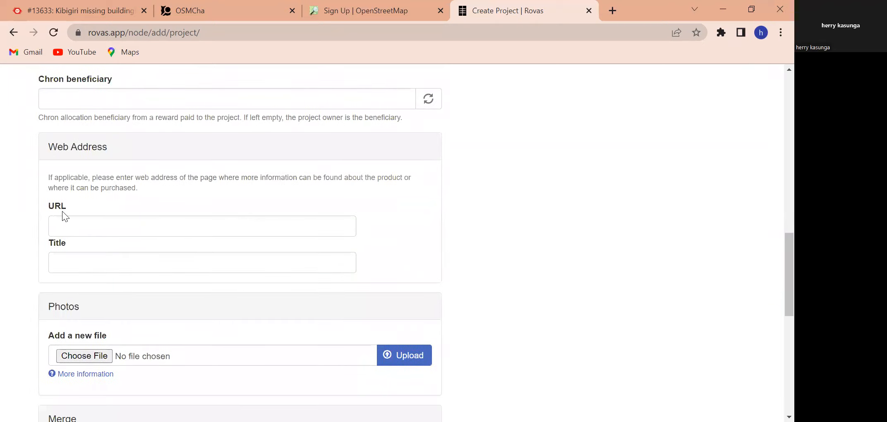
click(50, 12)
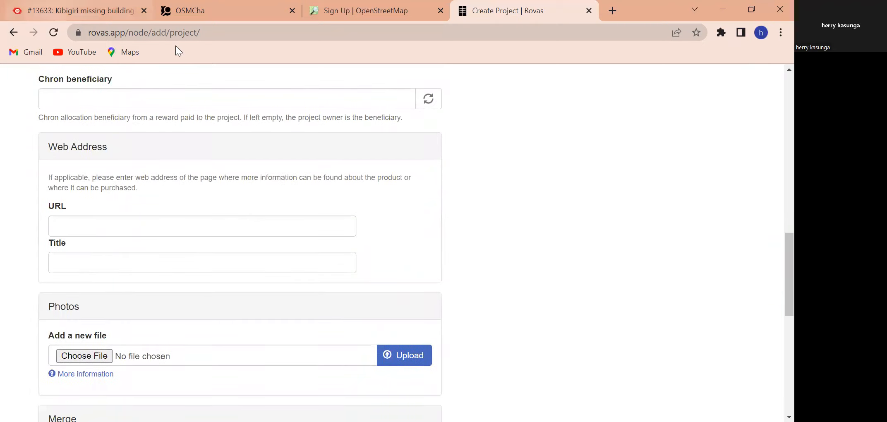
click(195, 35)
key(ctrl+c)
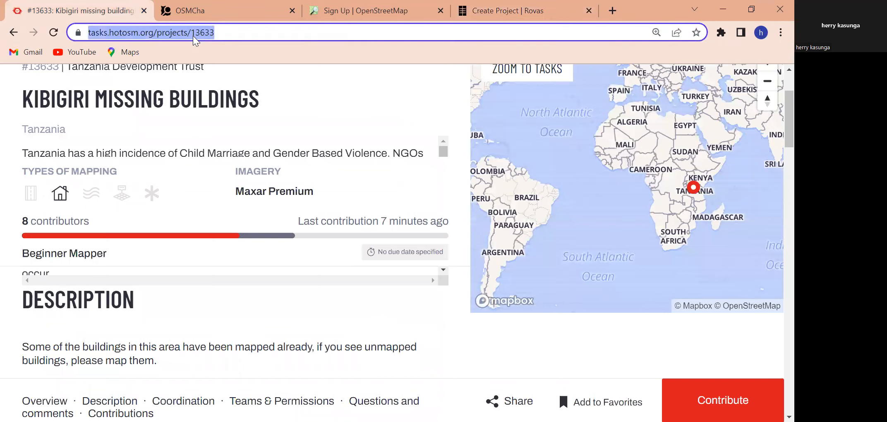
click(510, 11)
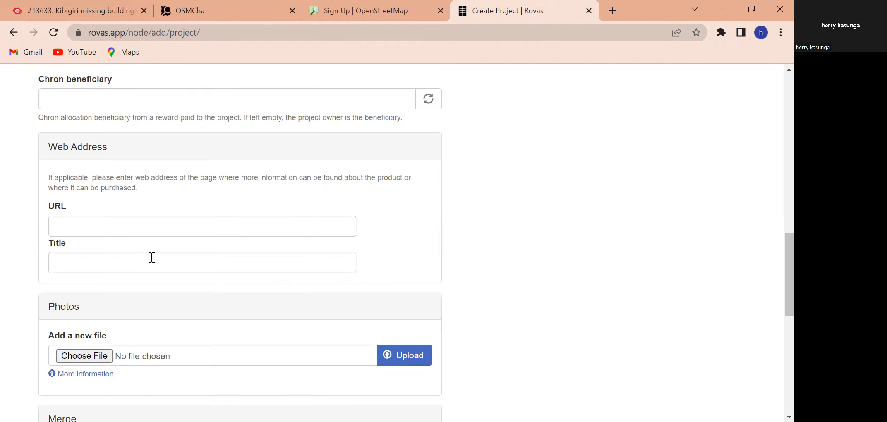
click(66, 221)
key(ctrl+v)
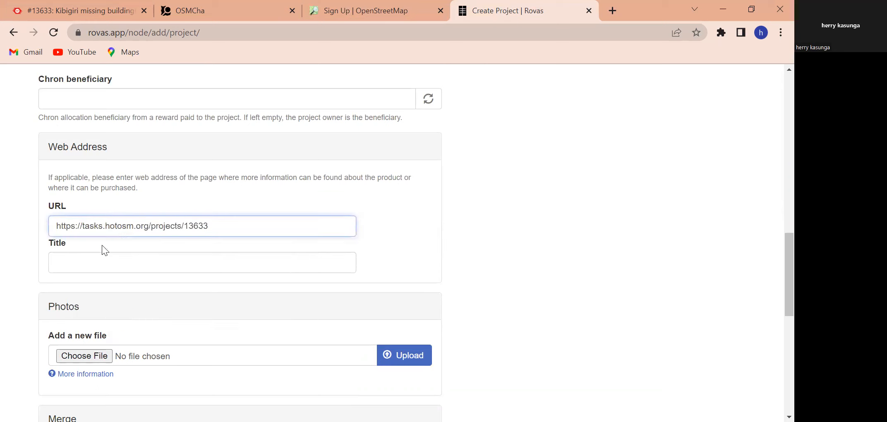
Step: Title the web address "Map tanzania" and save the new project
click(71, 263)
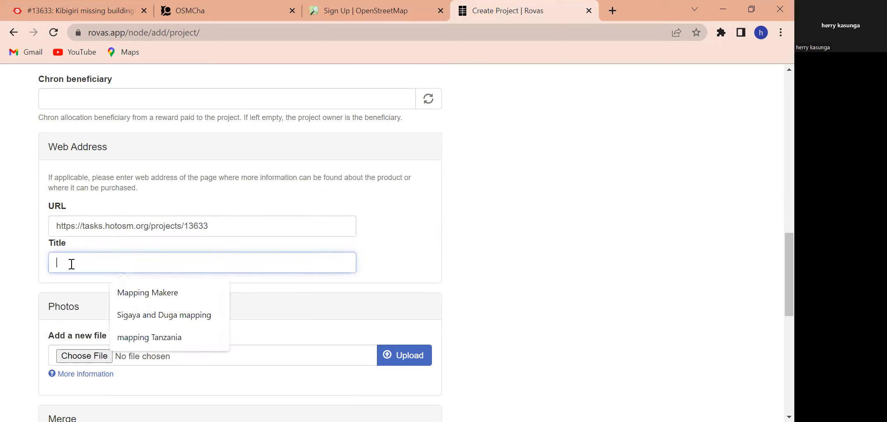
text(Map tanzania)
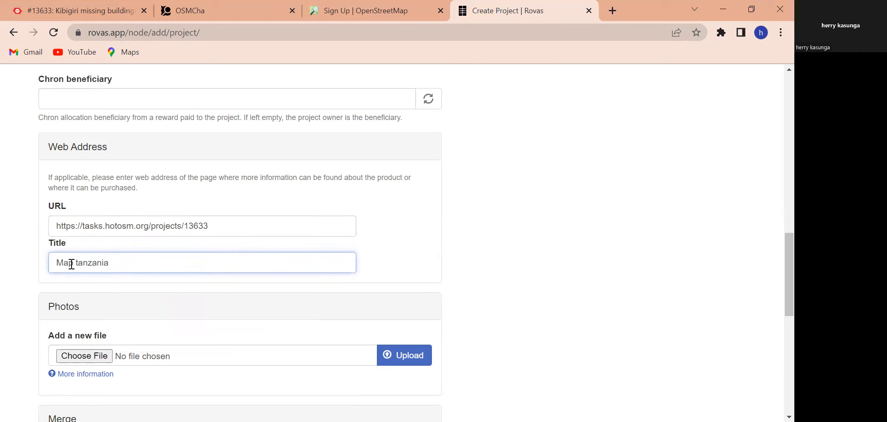
scroll(775, 273, down, 1)
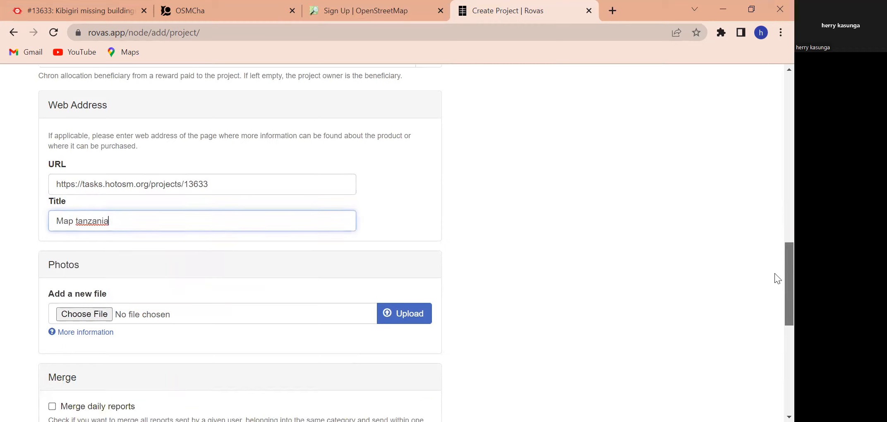
scroll(774, 274, down, 8)
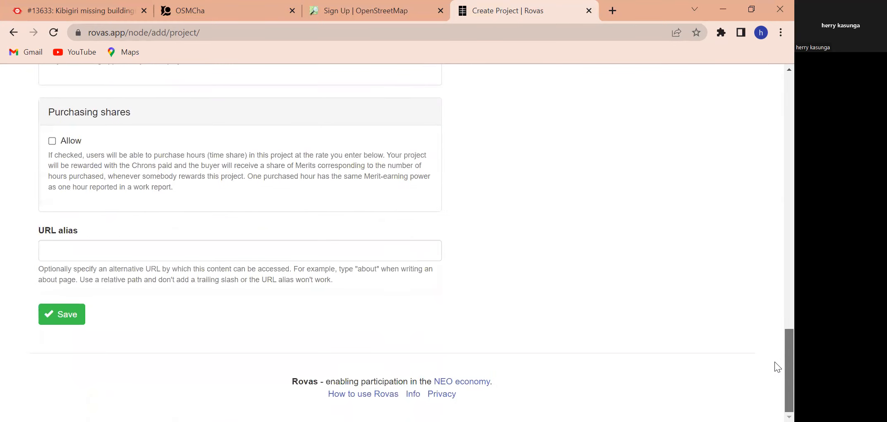
click(61, 318)
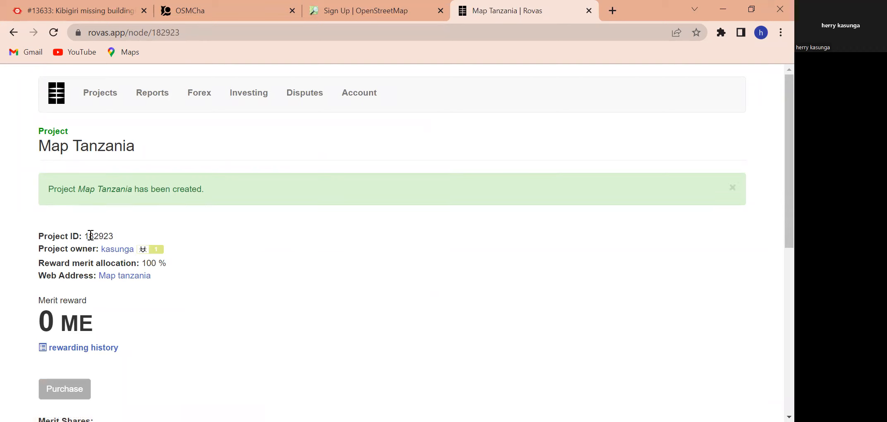
Step: Copy the new Rovas project's ID, switch to JOSM, and save 182923 as the project ID in the Rovas preferences
drag(84, 235, 116, 239)
key(ctrl+c)
key(alt+Tab)
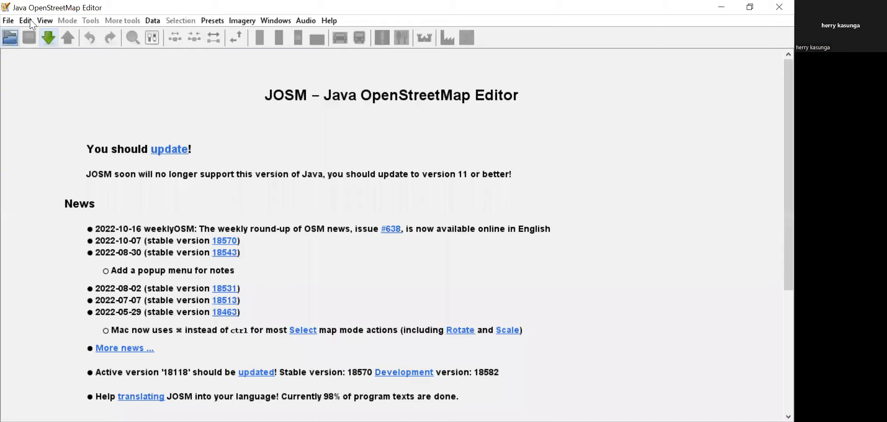
click(29, 19)
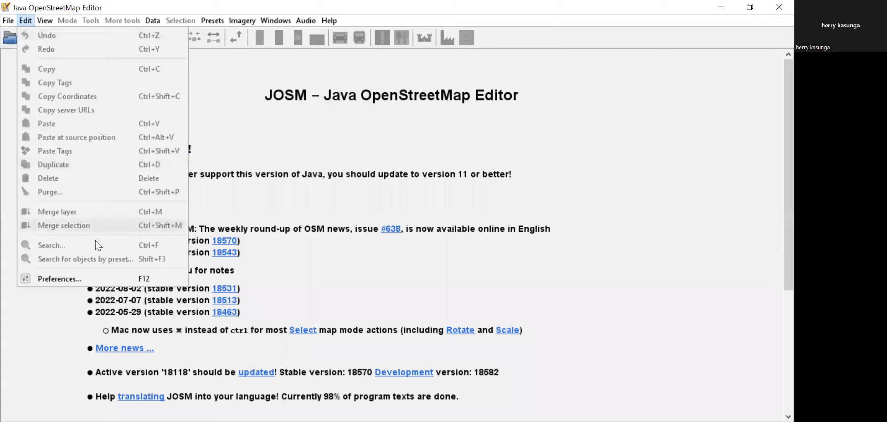
click(64, 274)
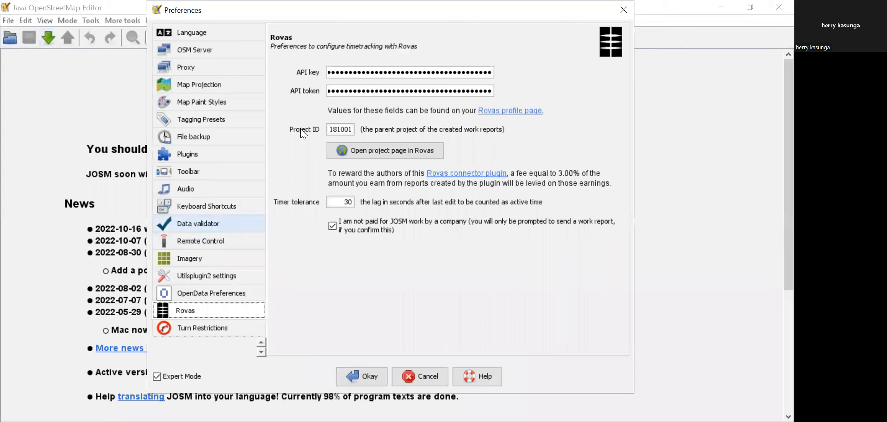
drag(350, 127, 320, 135)
key(ctrl+v)
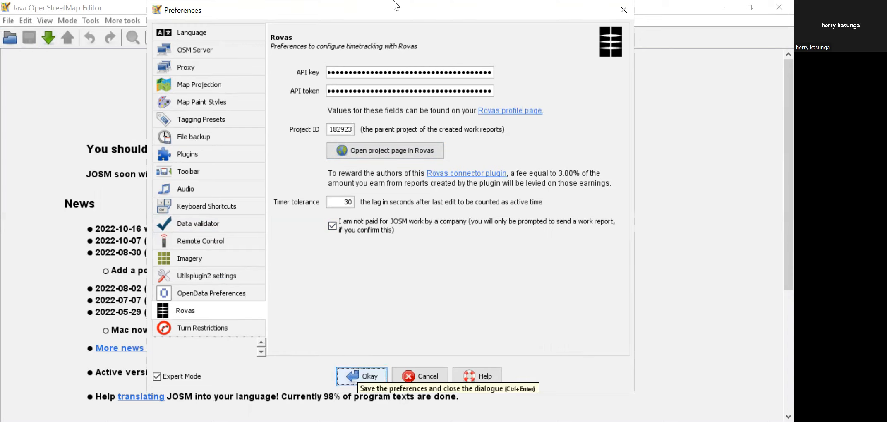
click(357, 370)
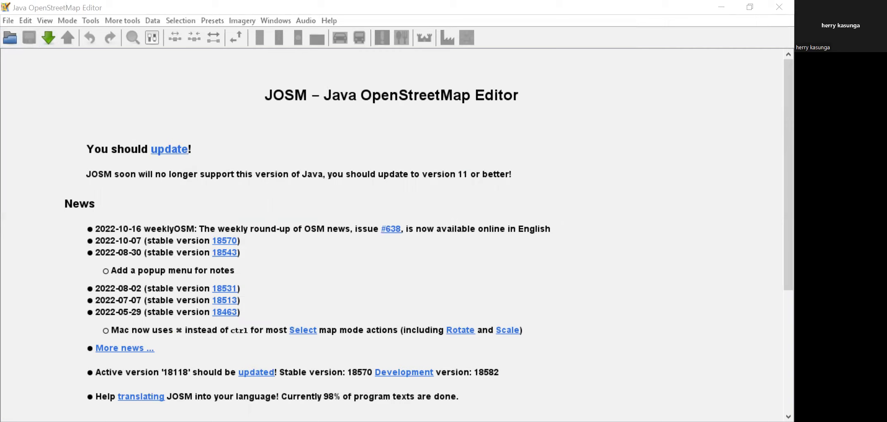
Step: Return to the Rovas project in the browser, follow its web address to Kibigiri Missing Buildings and open the contribution page
key(alt+Tab)
click(174, 303)
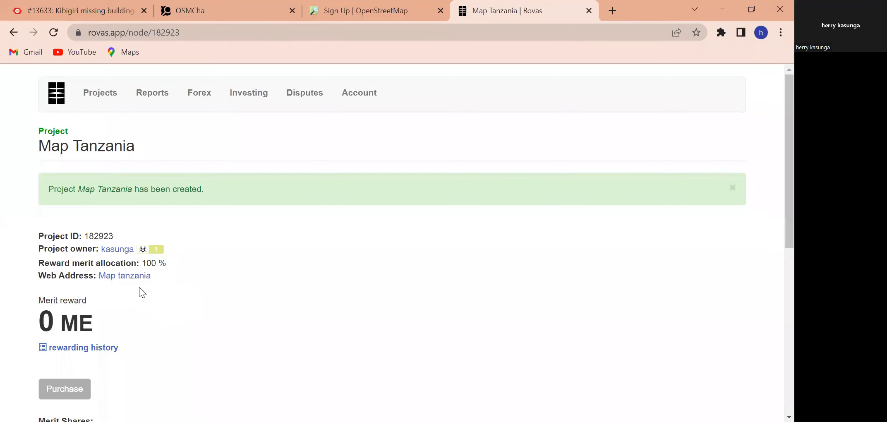
click(131, 278)
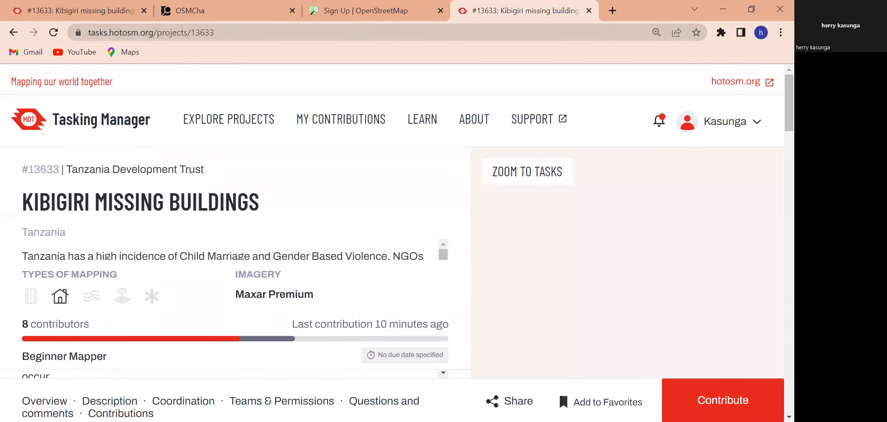
click(722, 400)
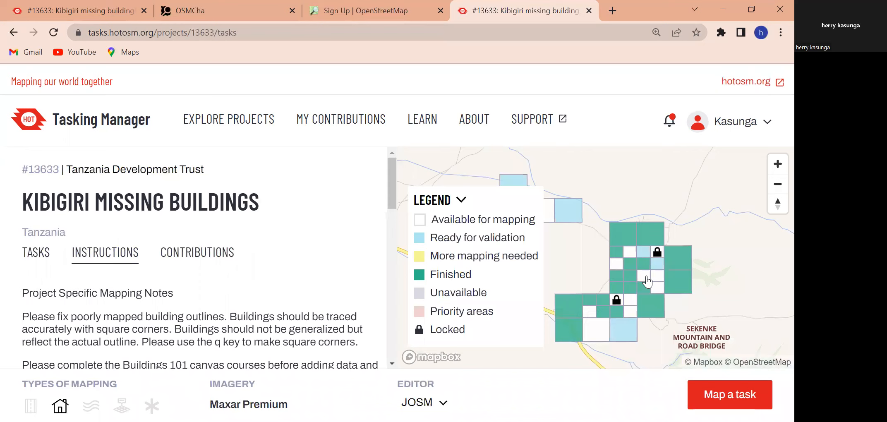
Step: Select an available task square in the middle of the project grid and start mapping it in JOSM
click(647, 282)
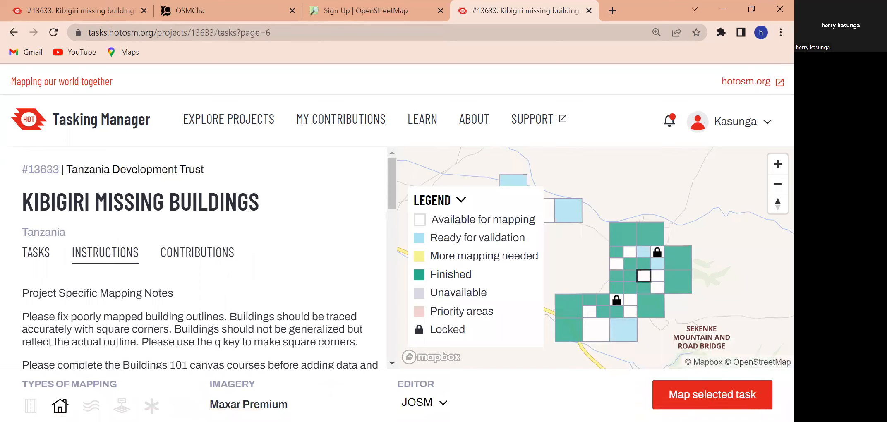
click(712, 395)
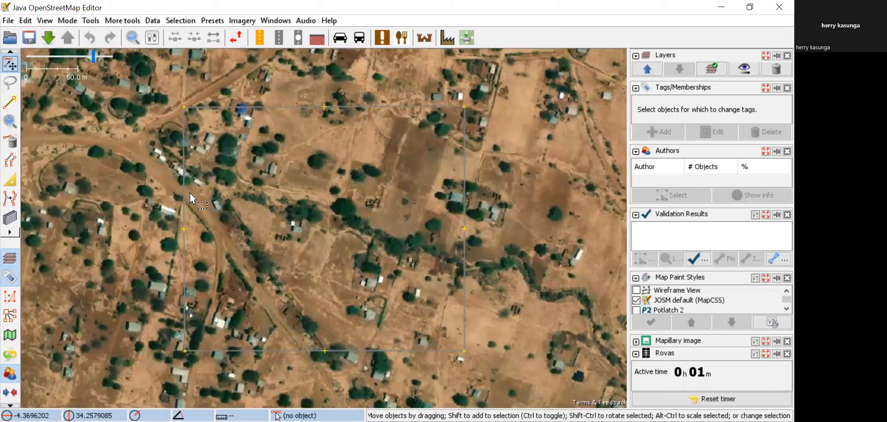
click(193, 191)
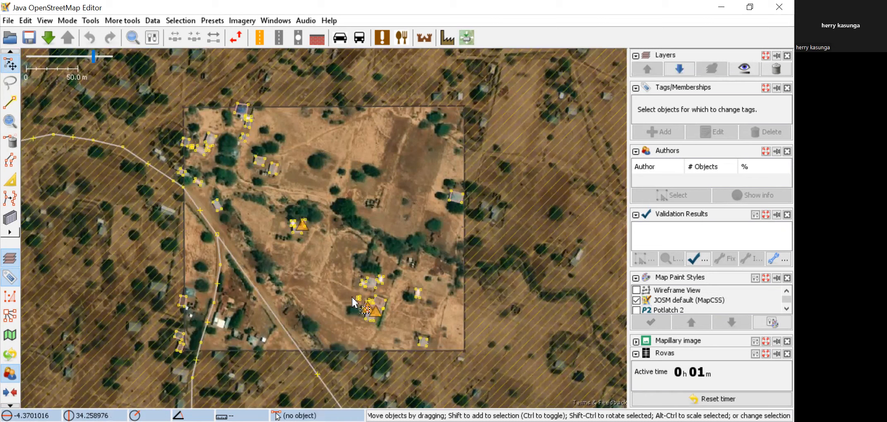
Step: Hide the Rovas time-tracking panel and show it again
scroll(389, 323, up, 5)
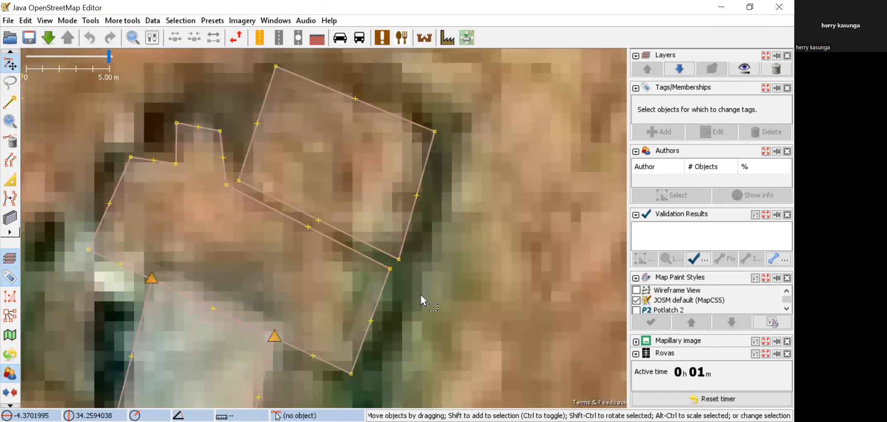
scroll(421, 298, down, 2)
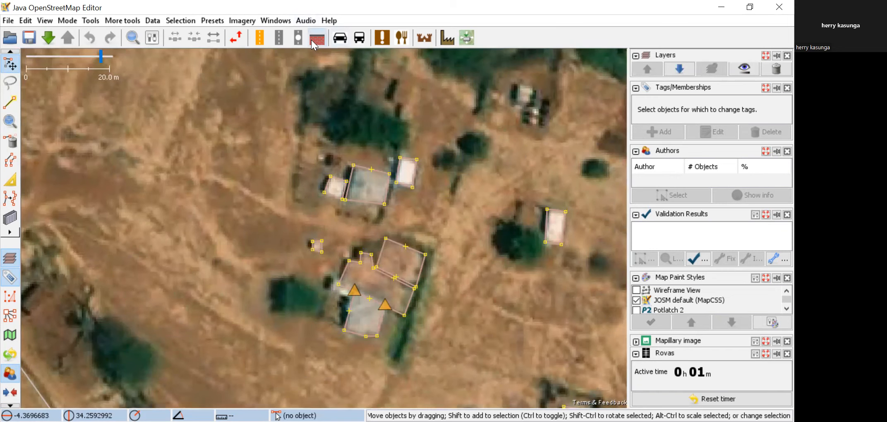
click(274, 22)
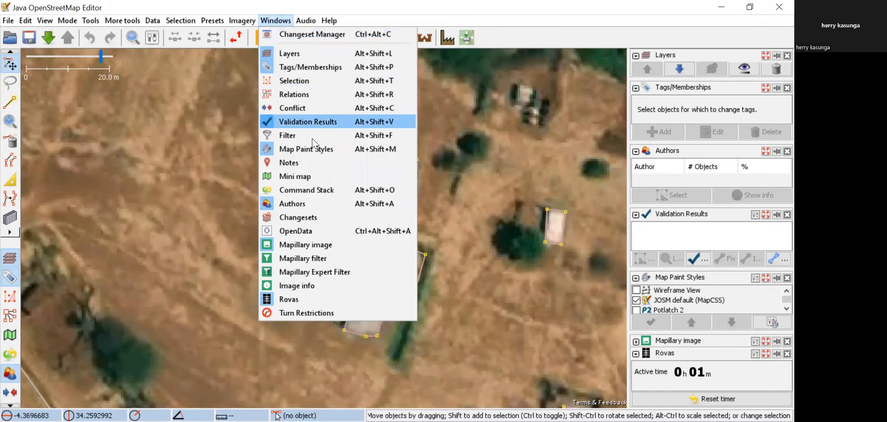
click(290, 300)
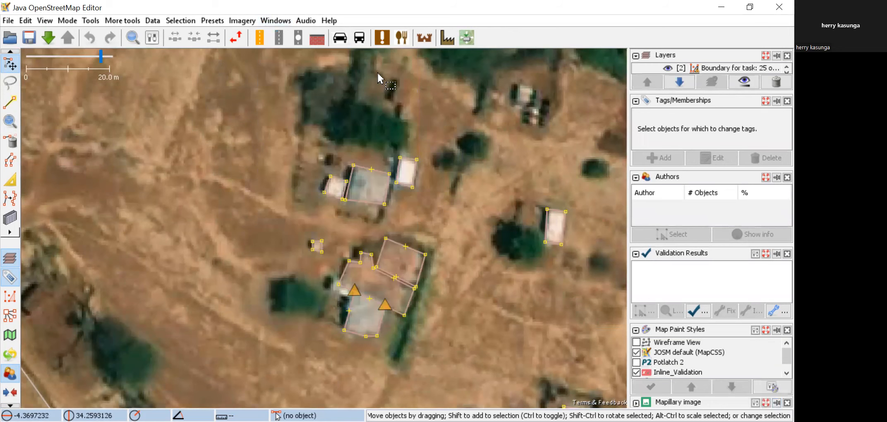
click(277, 23)
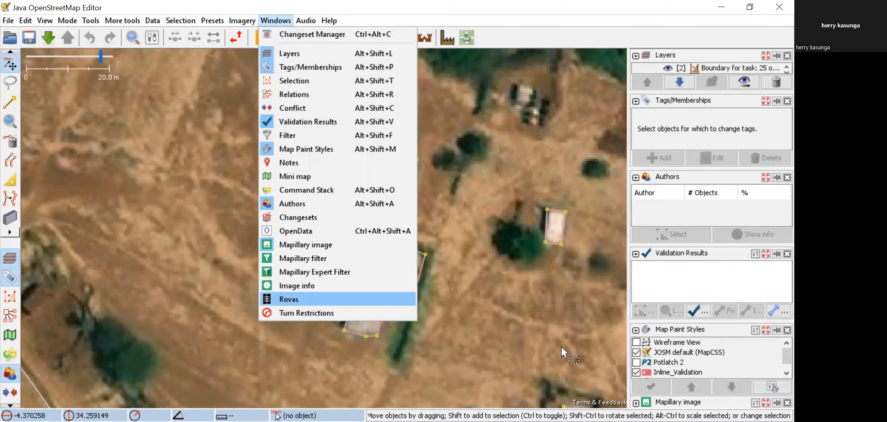
click(300, 300)
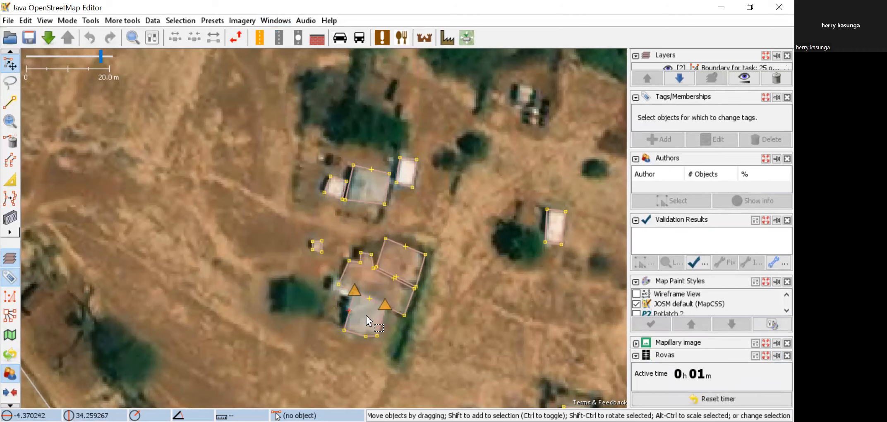
Step: Select the five-node building with the flagged corners and try to add nodes at its intersections
scroll(366, 316, up, 4)
scroll(366, 315, up, 2)
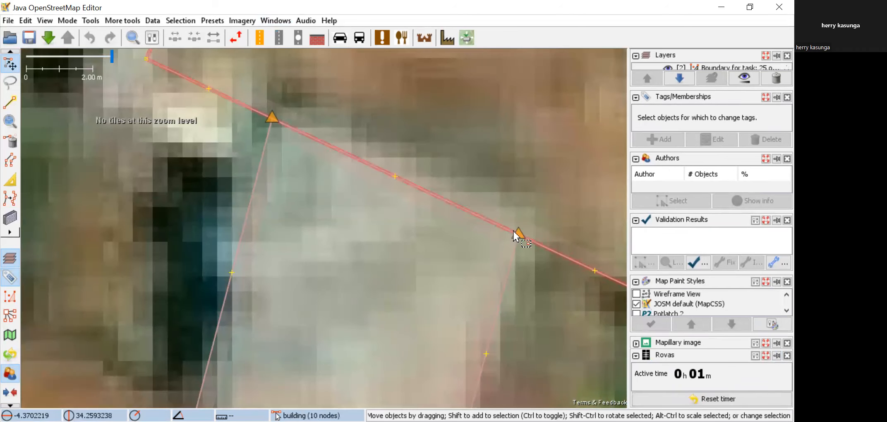
click(517, 249)
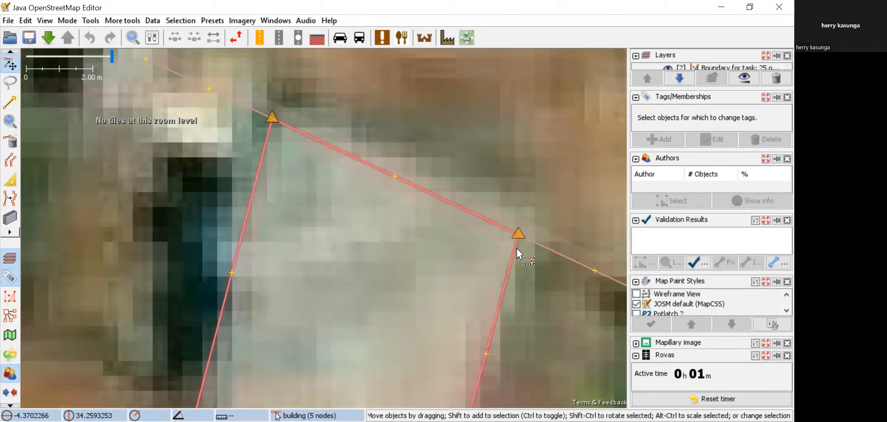
click(517, 248)
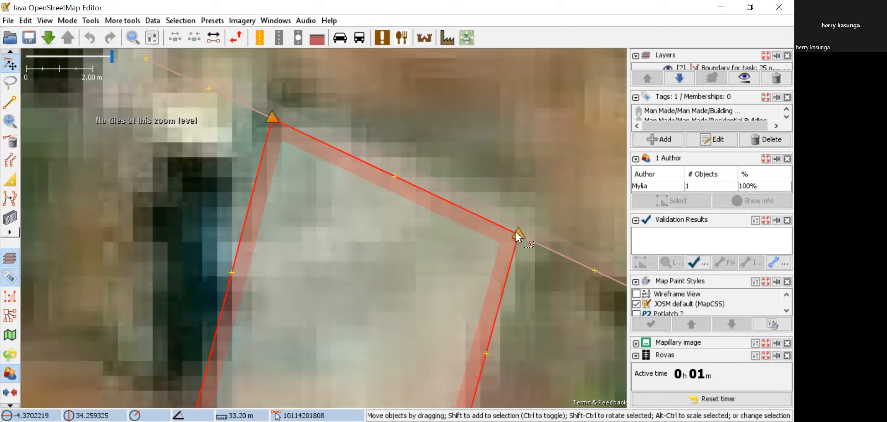
key(ctrl+j)
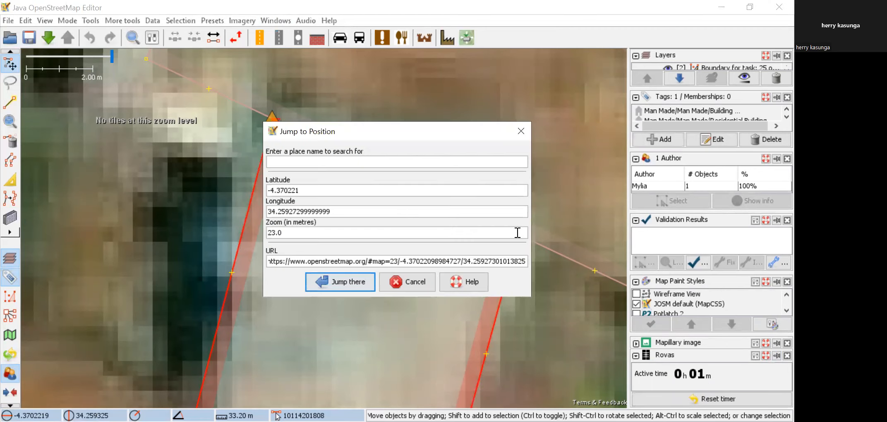
click(521, 131)
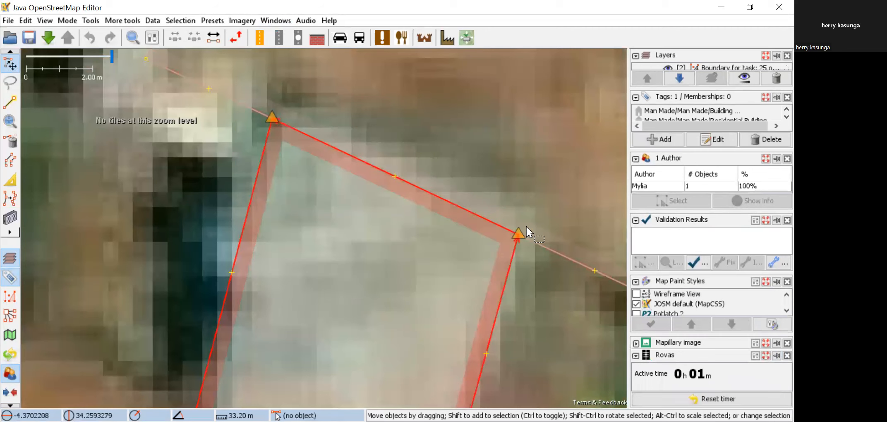
key(shift+j)
mouse_move(527, 227)
mouse_down()
mouse_move(525, 247)
mouse_move(525, 239)
mouse_up()
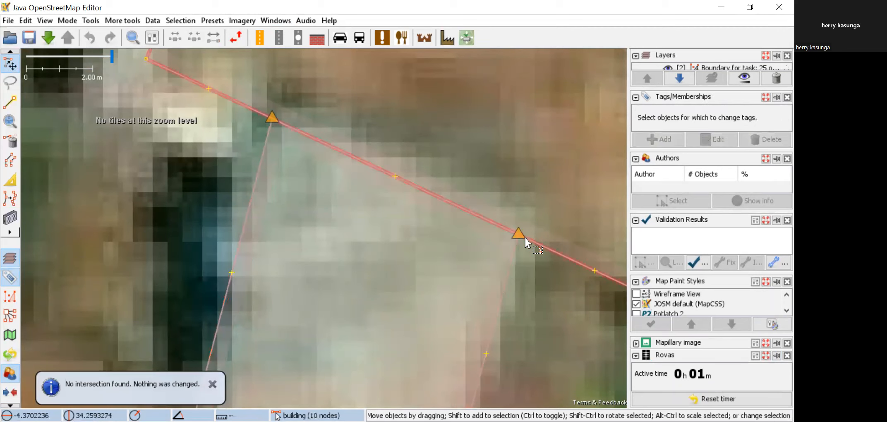
Step: Select the five-node building and unglue its two flagged corner nodes from the adjoining building
scroll(522, 236, up, 6)
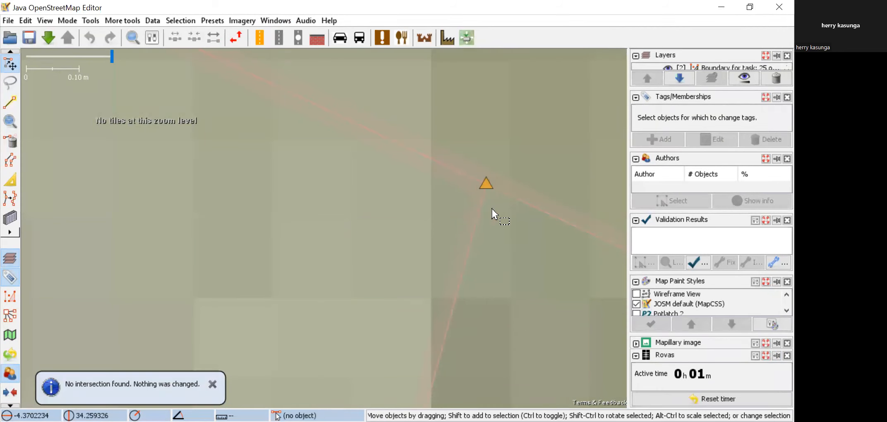
click(487, 189)
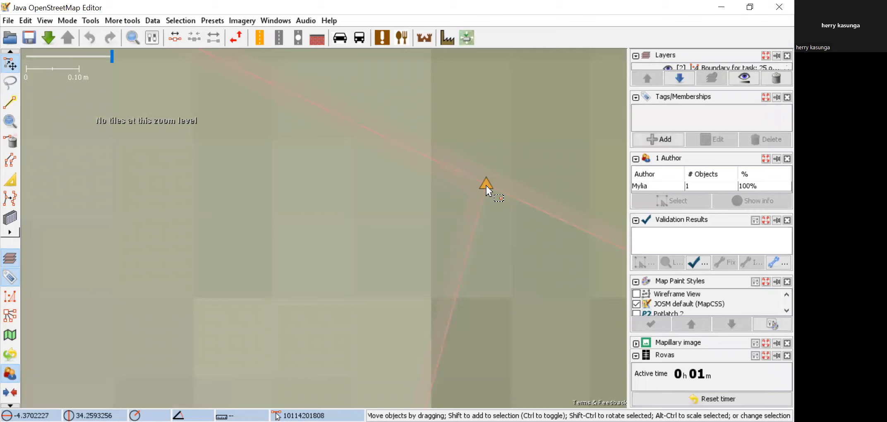
click(483, 199)
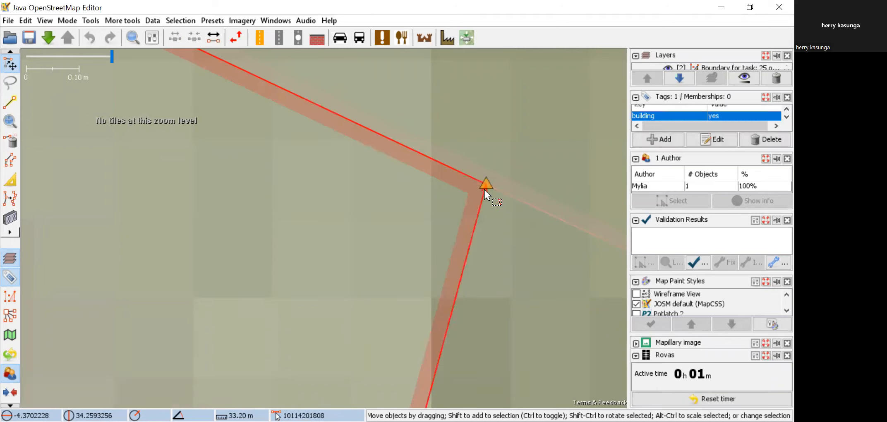
key(shift+i)
click(489, 197)
click(485, 189)
key(g)
scroll(484, 187, up, 2)
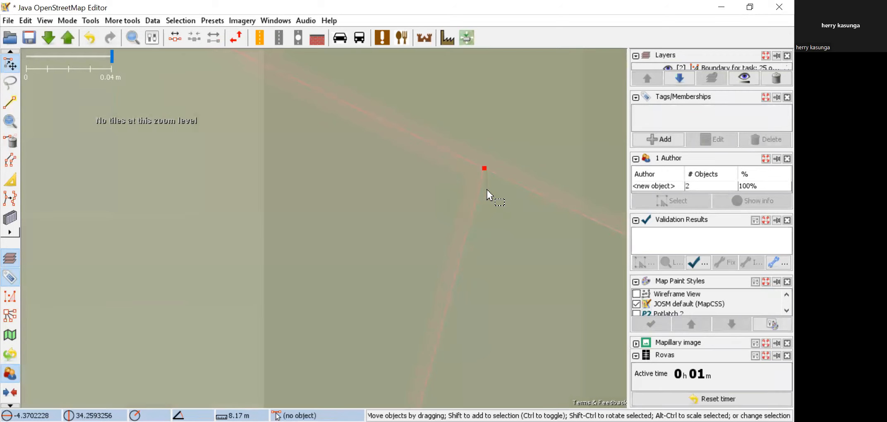
scroll(485, 184, down, 10)
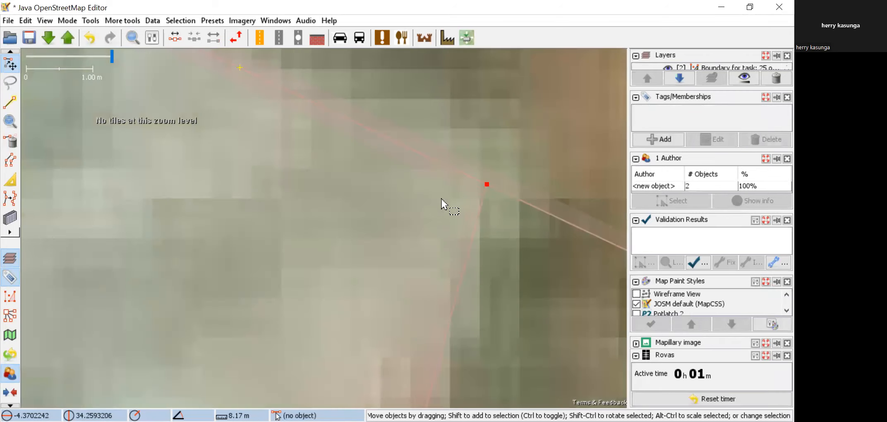
scroll(385, 182, up, 5)
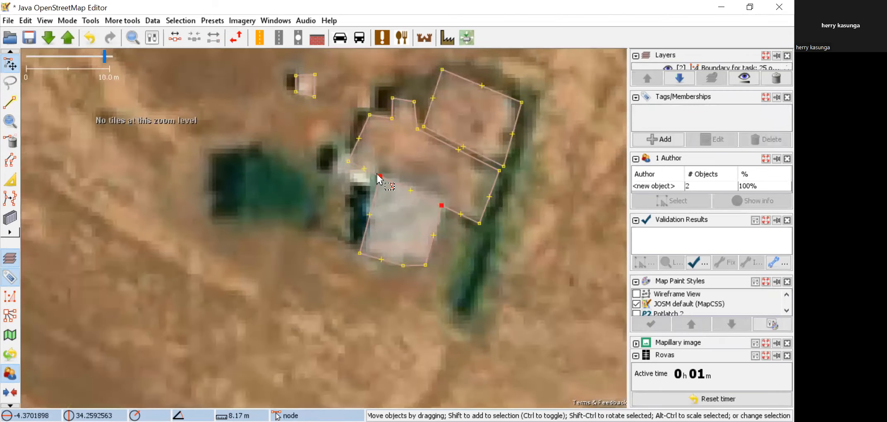
scroll(391, 174, down, 5)
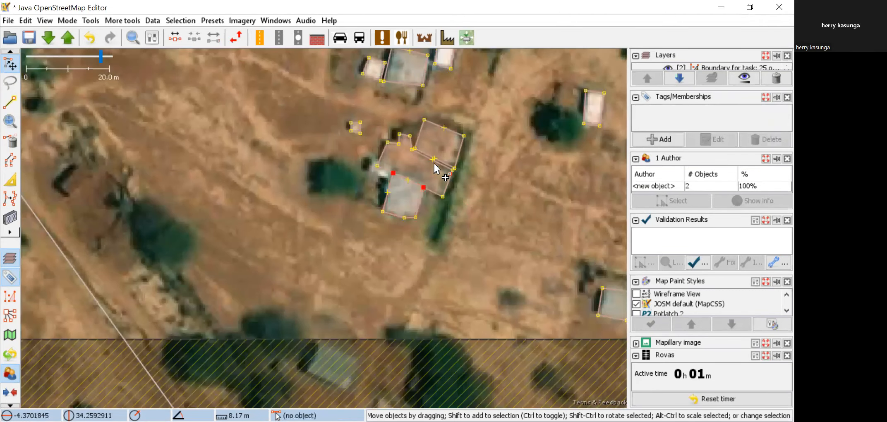
Step: Select the narrow four-node building in the middle of the task square and unglue its flagged corner from the adjoining building
click(434, 163)
scroll(442, 165, up, 2)
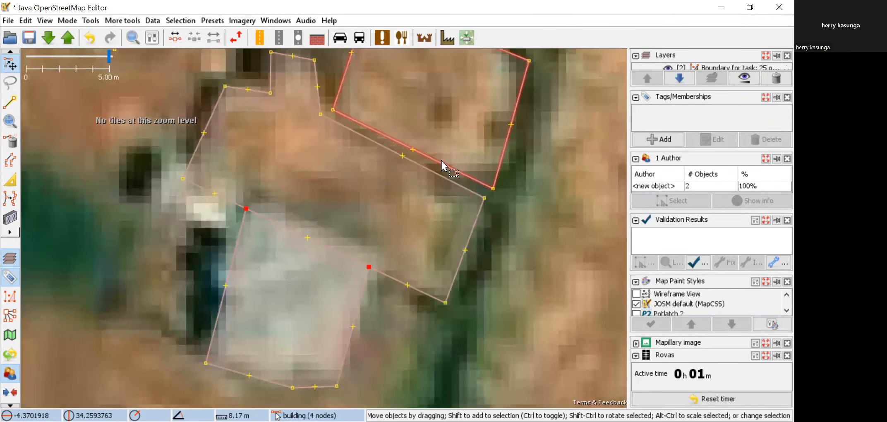
scroll(443, 166, down, 2)
scroll(427, 198, down, 2)
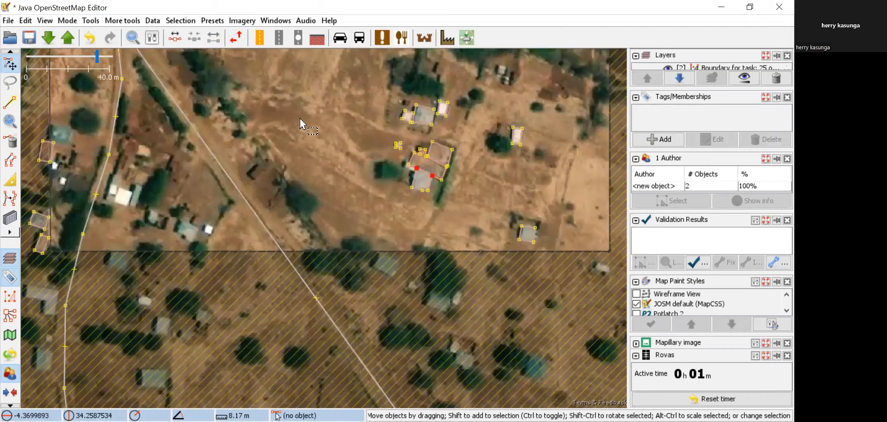
drag(299, 217, 300, 289)
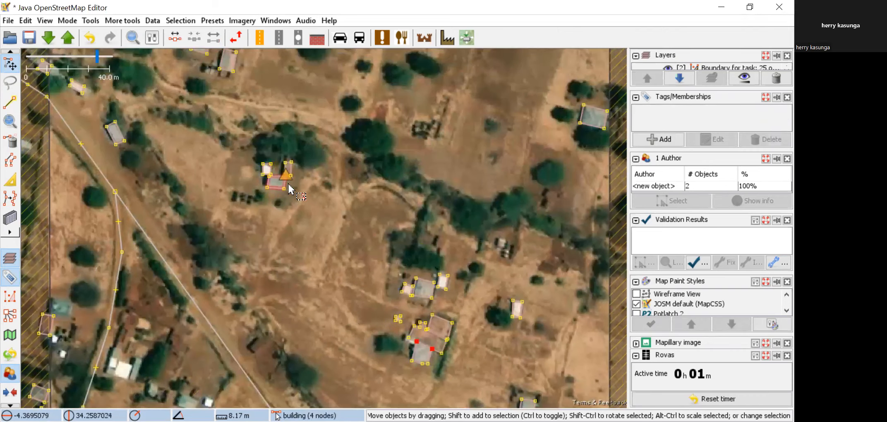
scroll(288, 177, up, 2)
scroll(287, 181, up, 4)
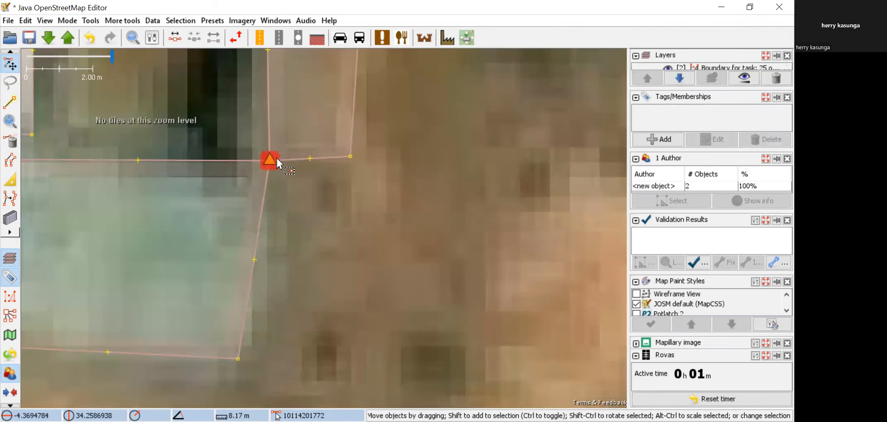
scroll(277, 164, up, 3)
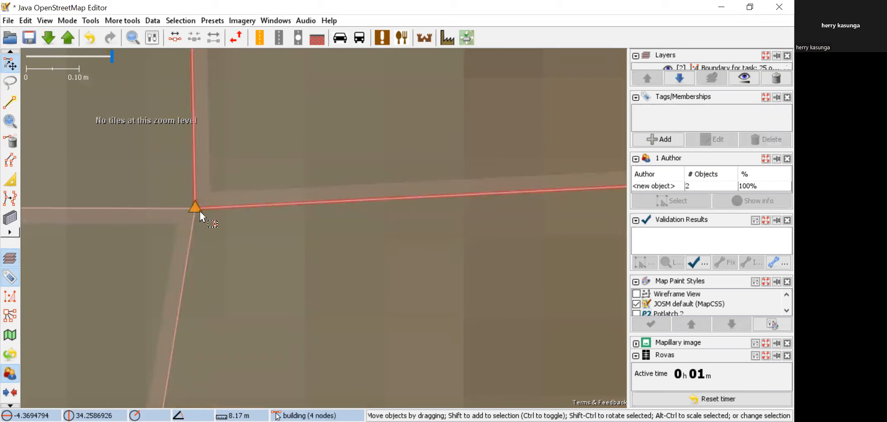
click(205, 210)
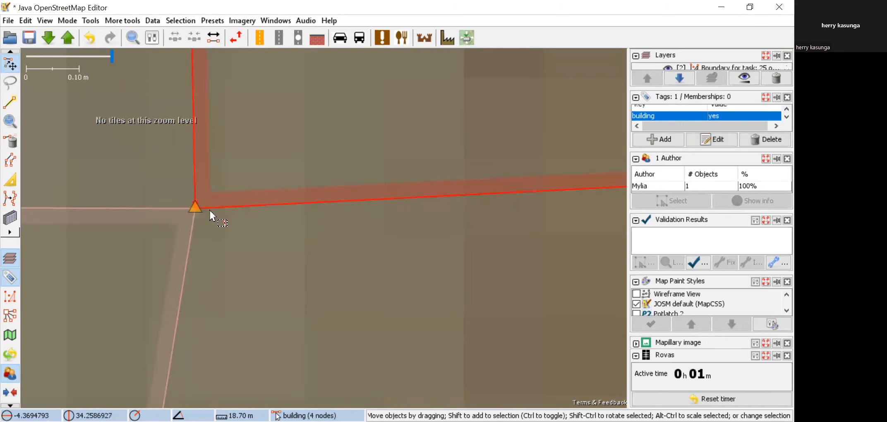
click(209, 212)
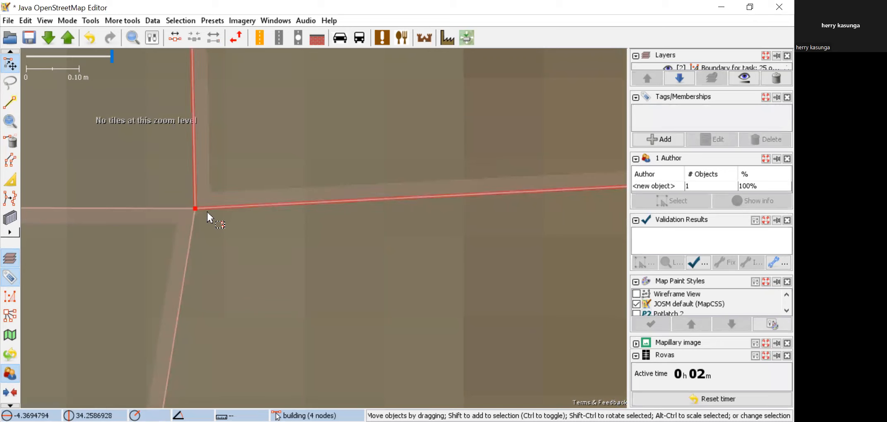
click(196, 229)
click(207, 207)
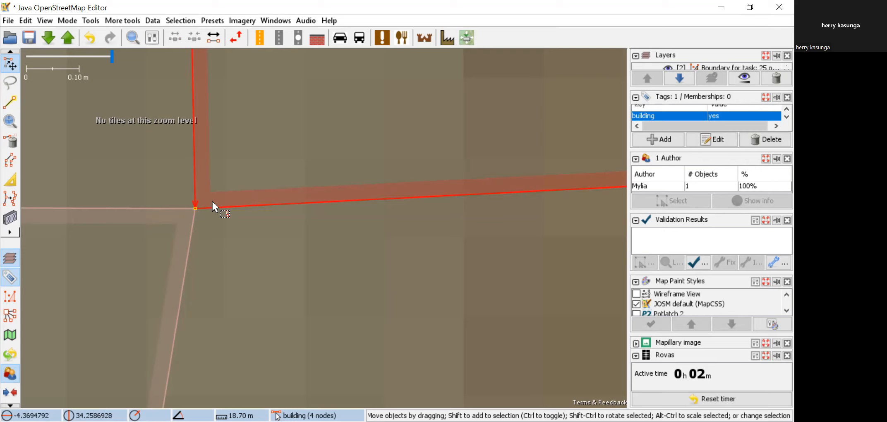
Step: Survey the rest of the task square for unmapped buildings, down to the white-roofed one near its southern boundary
scroll(291, 250, down, 4)
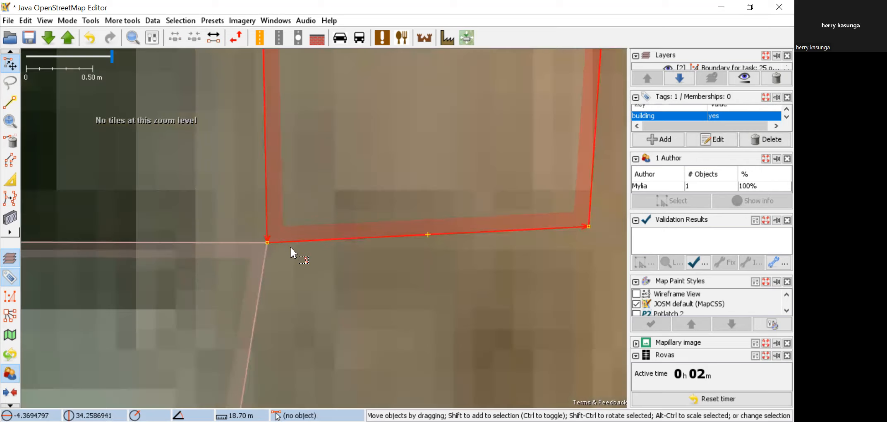
scroll(290, 220, down, 3)
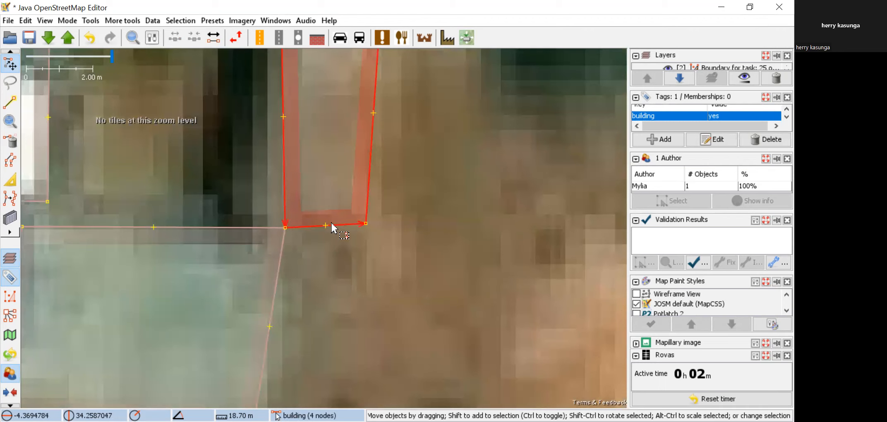
scroll(333, 228, down, 3)
scroll(334, 228, down, 1)
scroll(165, 194, down, 1)
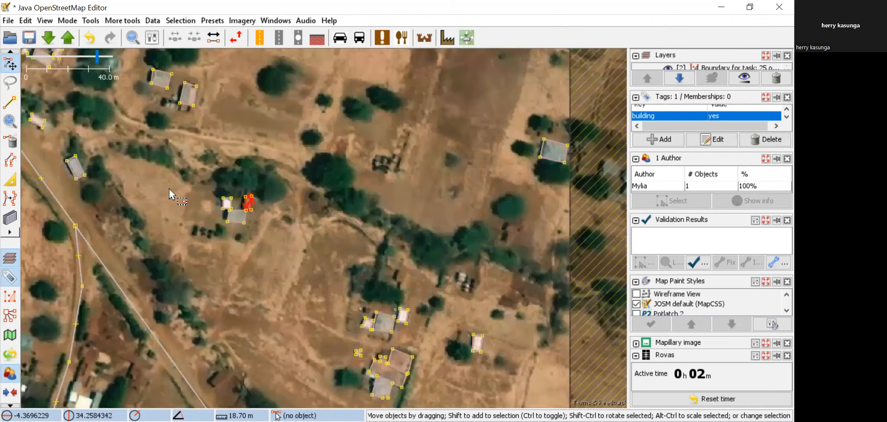
scroll(269, 154, down, 1)
scroll(270, 213, down, 1)
scroll(248, 273, down, 1)
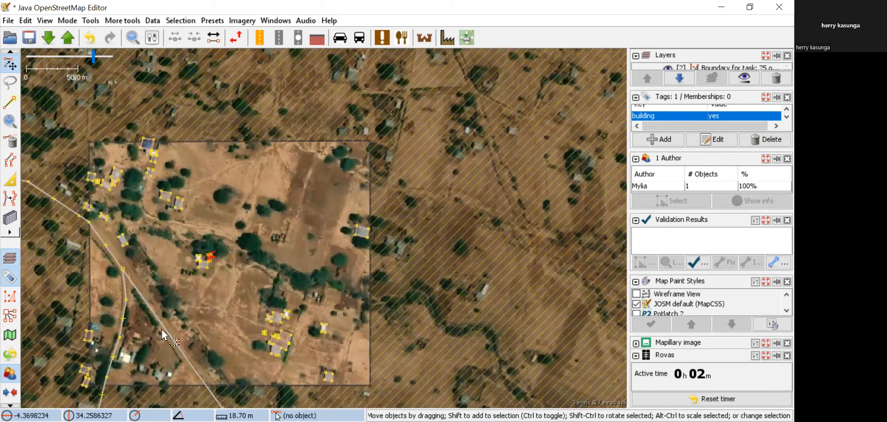
scroll(152, 309, up, 1)
scroll(212, 253, up, 1)
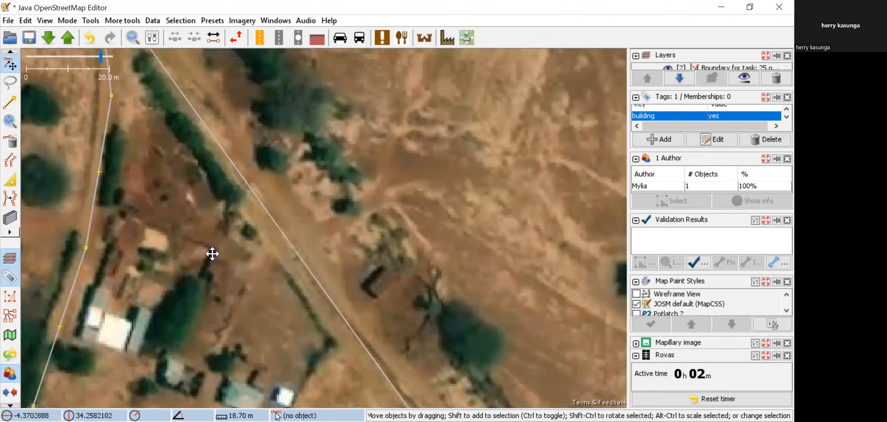
scroll(340, 300, up, 1)
drag(278, 338, 283, 200)
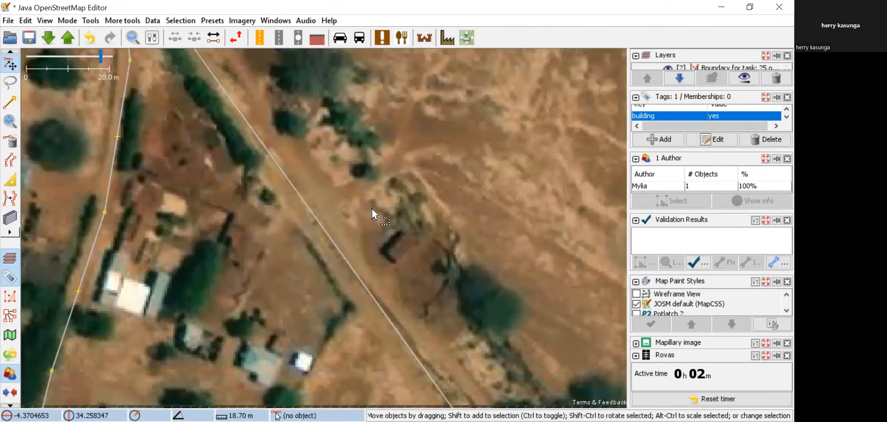
drag(429, 125, 370, 165)
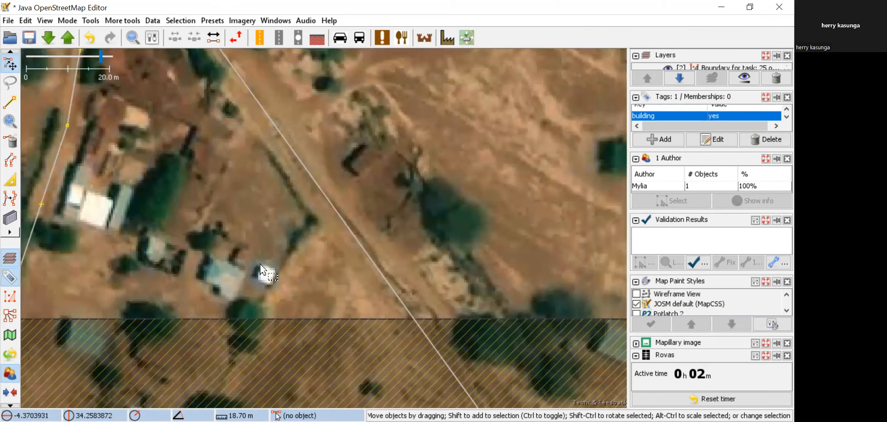
drag(266, 253, 290, 218)
scroll(265, 241, up, 2)
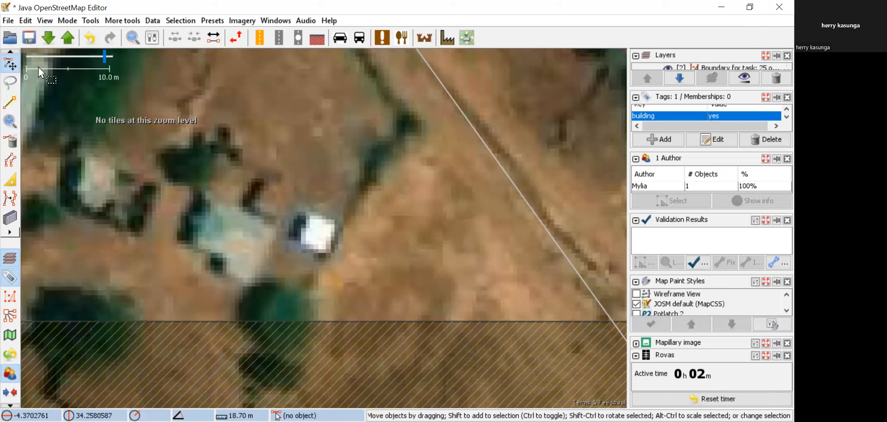
Step: Draw the L-shaped building west of the white-roofed one as a squared six-corner outline and tag it building=yes
click(8, 218)
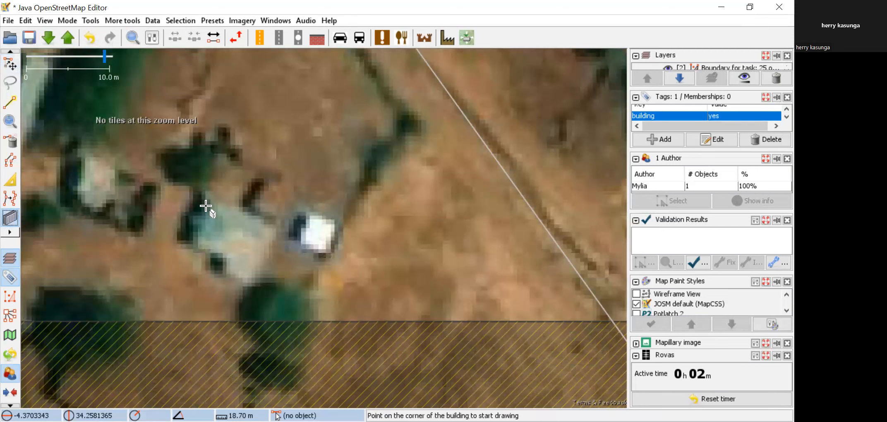
click(10, 101)
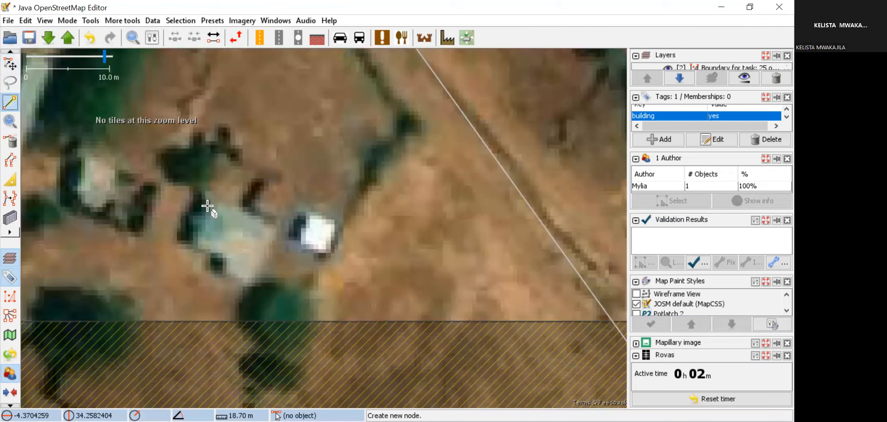
scroll(207, 206, down, 1)
scroll(209, 201, up, 1)
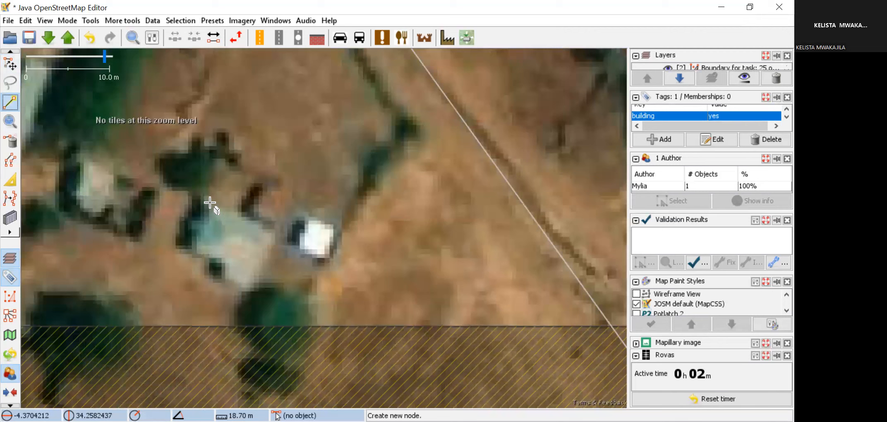
click(209, 202)
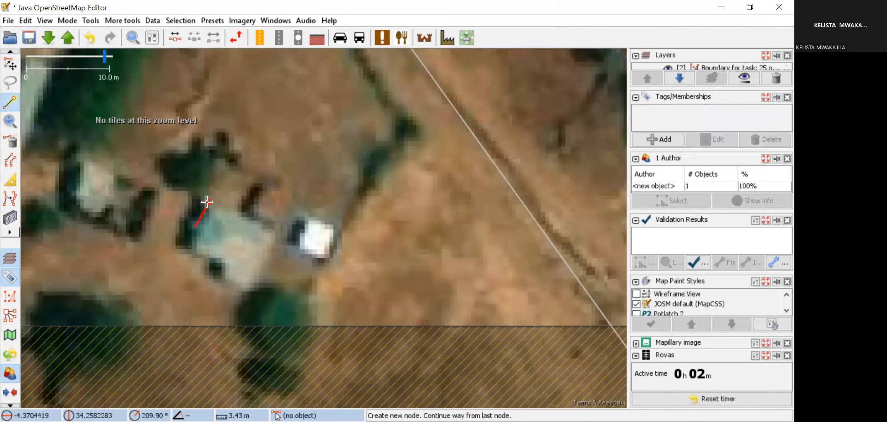
click(188, 246)
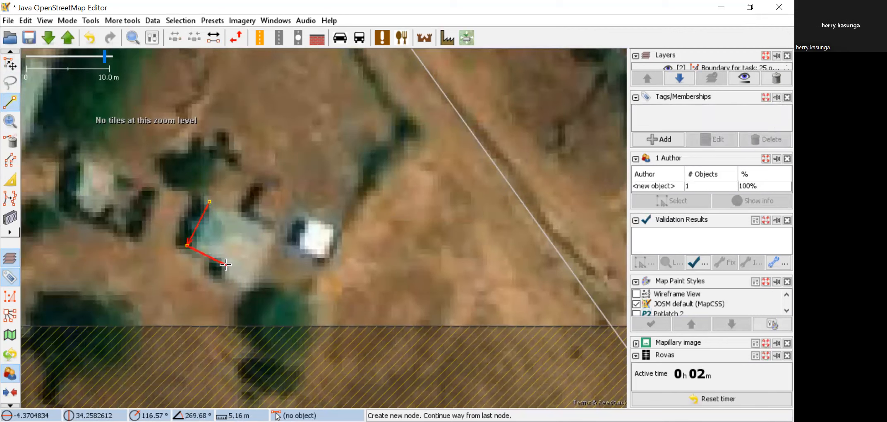
click(223, 264)
click(217, 281)
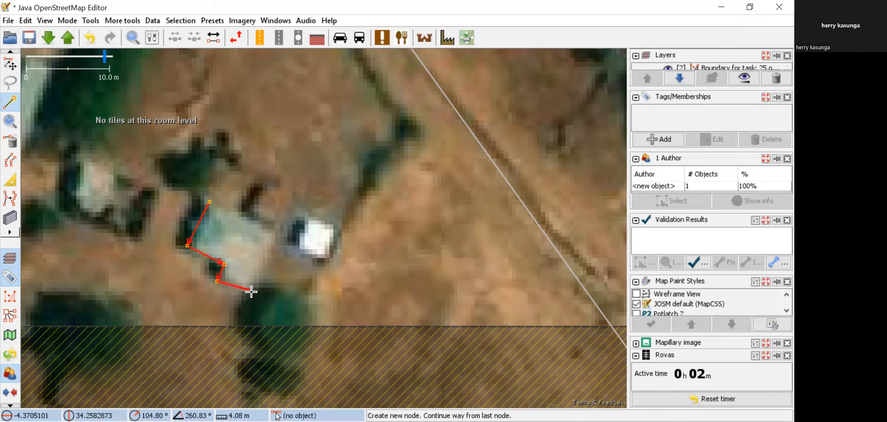
click(250, 292)
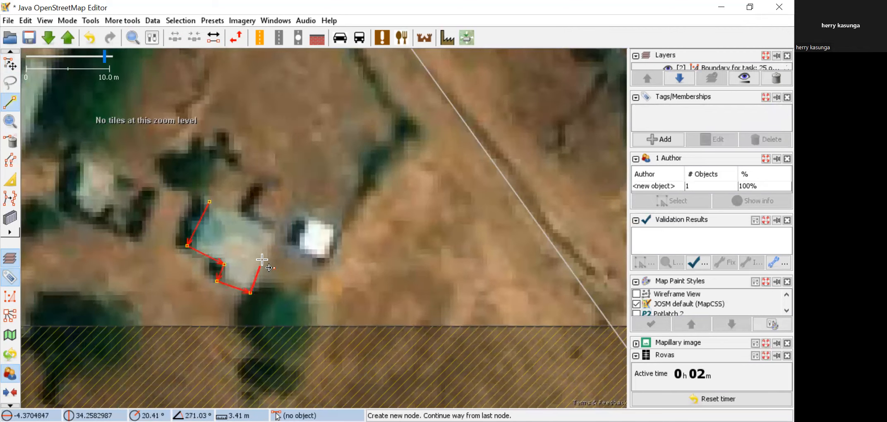
click(277, 236)
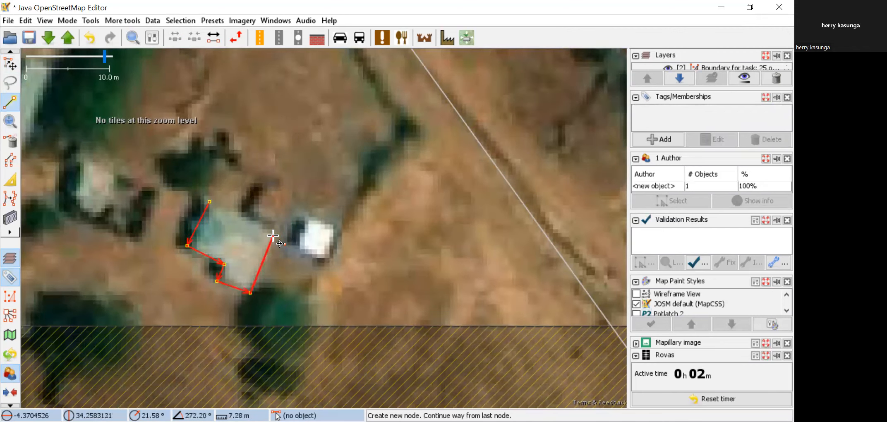
click(209, 202)
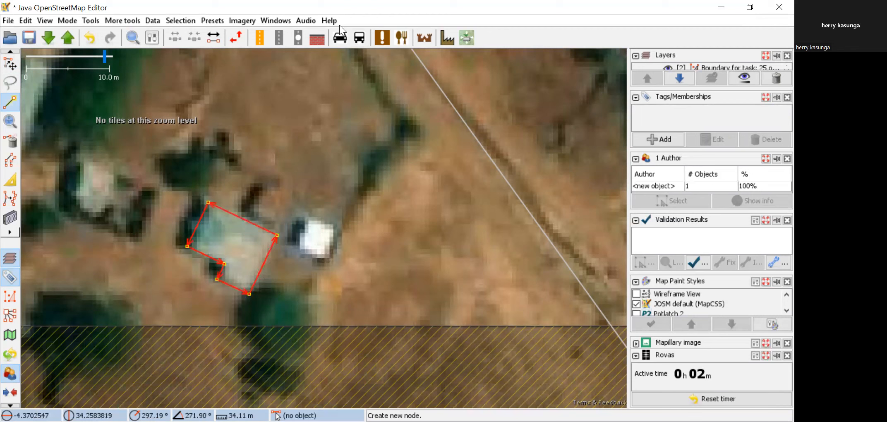
click(440, 38)
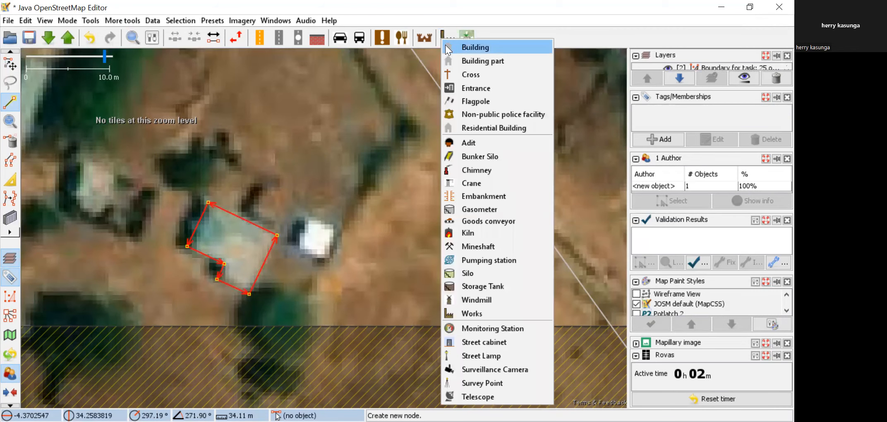
click(361, 295)
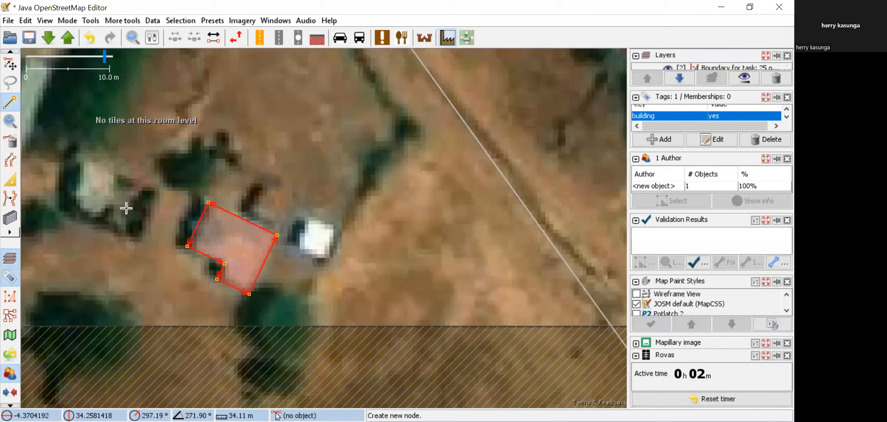
Step: Draw the small white-roofed building as a squared four-corner outline and tag it building=yes
click(310, 220)
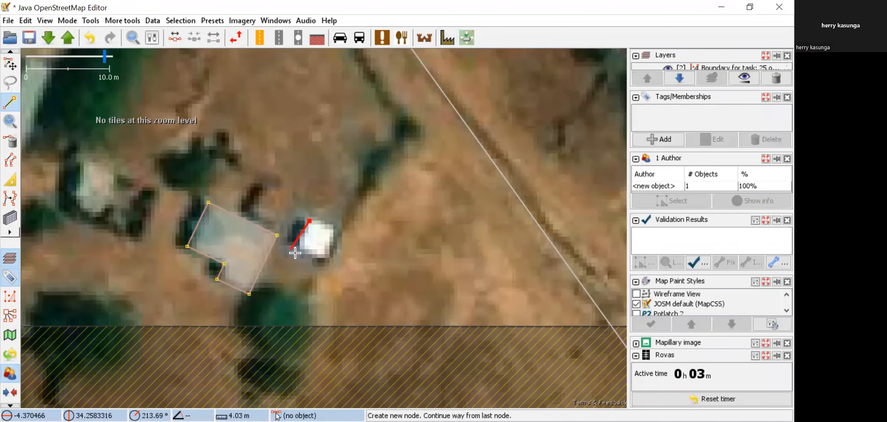
click(293, 247)
click(324, 261)
click(338, 231)
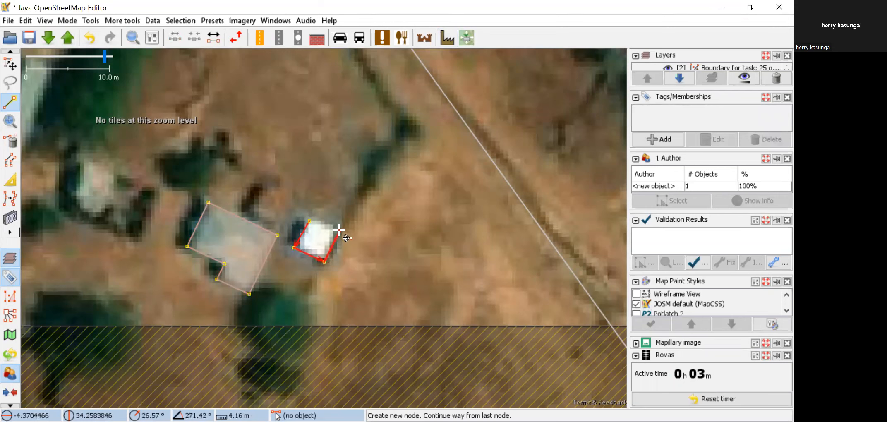
click(308, 221)
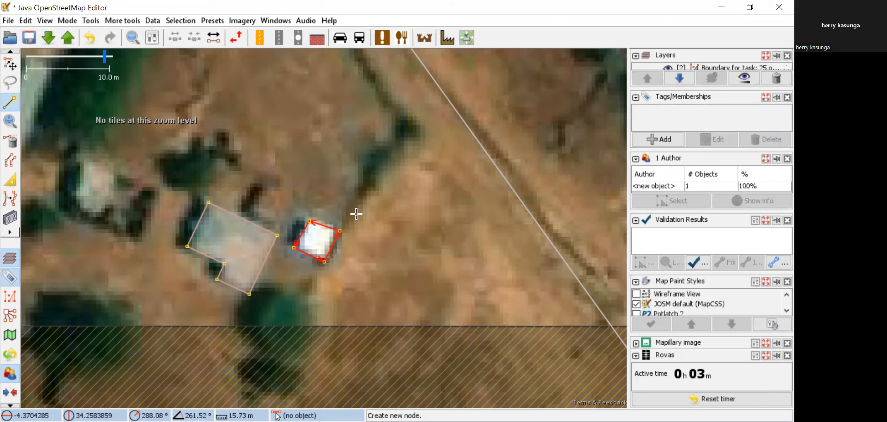
key(q)
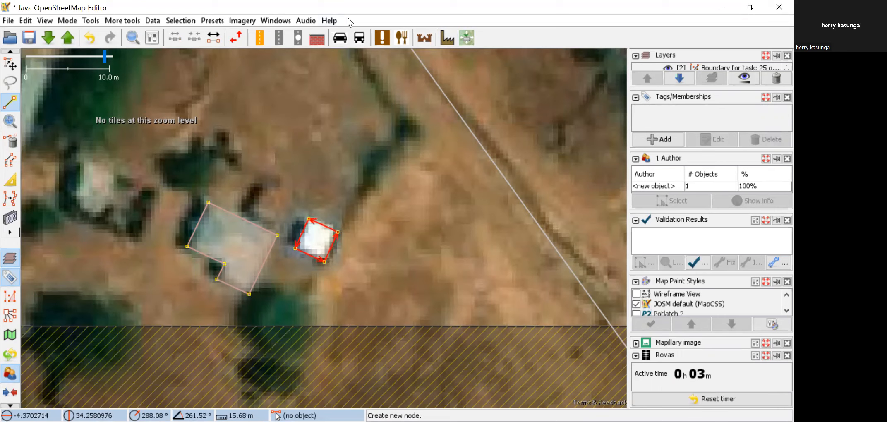
click(436, 35)
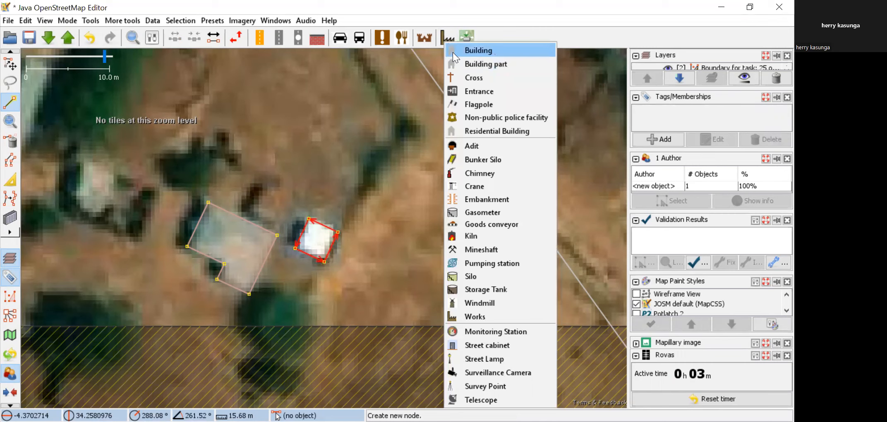
click(452, 52)
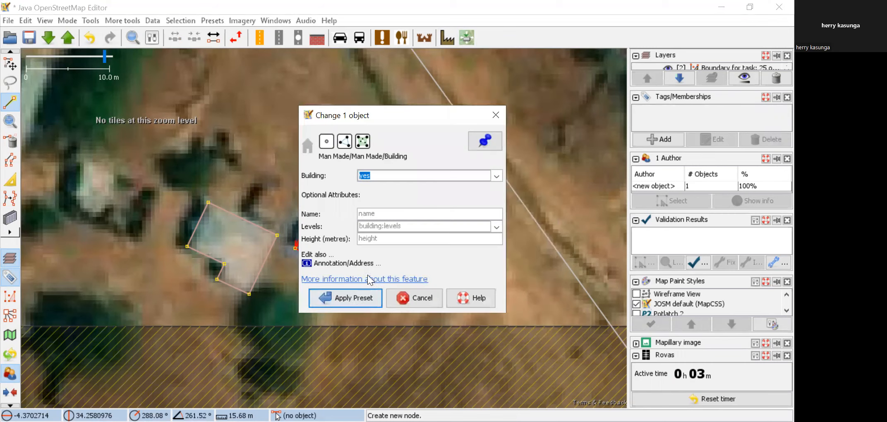
click(349, 300)
Step: Upload the edits to OpenStreetMap with the prefilled #hotosm-project-13633 changeset comment and Maxar Premium Imagery as source
click(64, 43)
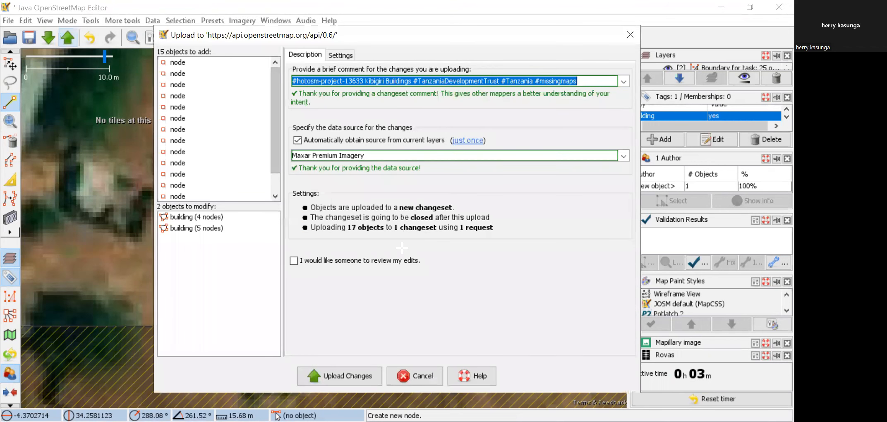
click(356, 366)
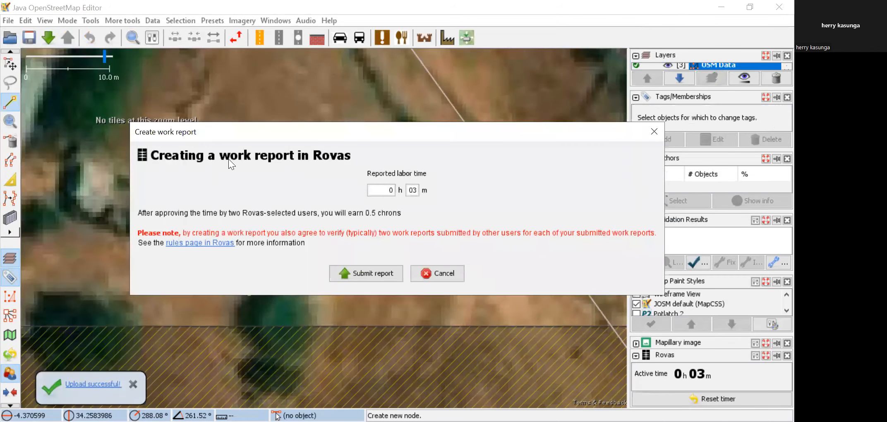
Step: Try to submit the Rovas work report for the tracked mapping time
click(362, 271)
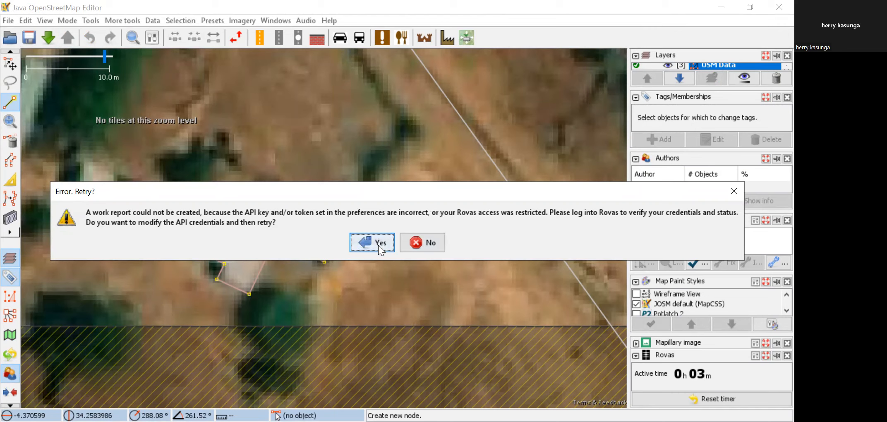
click(430, 242)
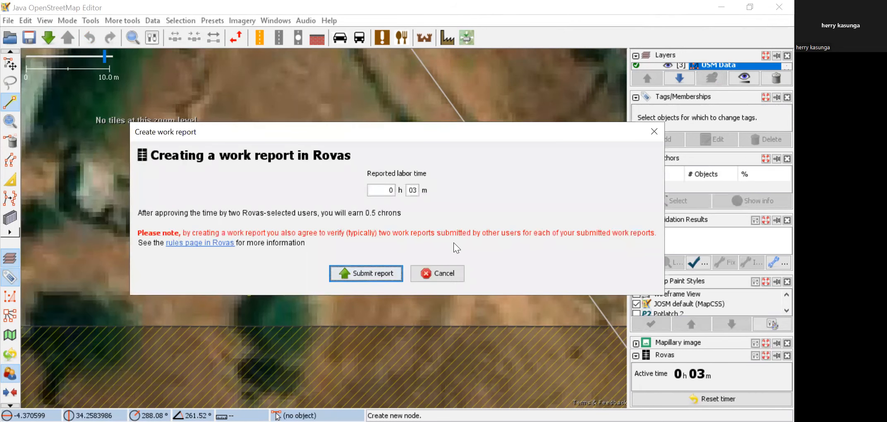
click(445, 275)
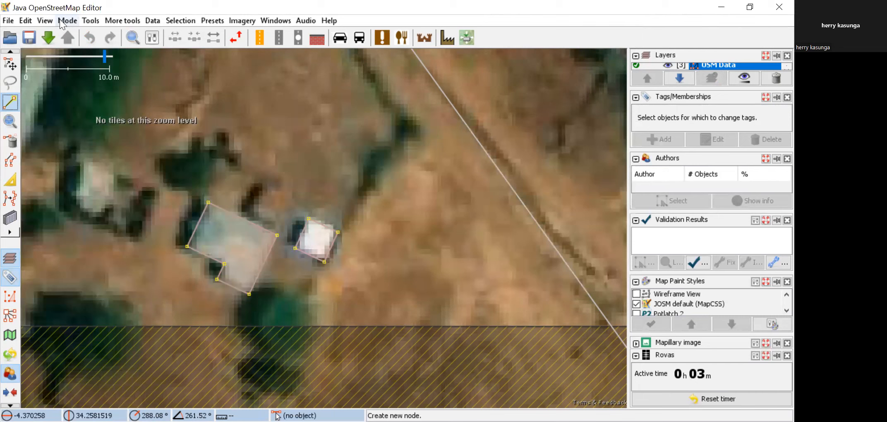
Step: Clear the stored API key in the Rovas preferences
click(27, 21)
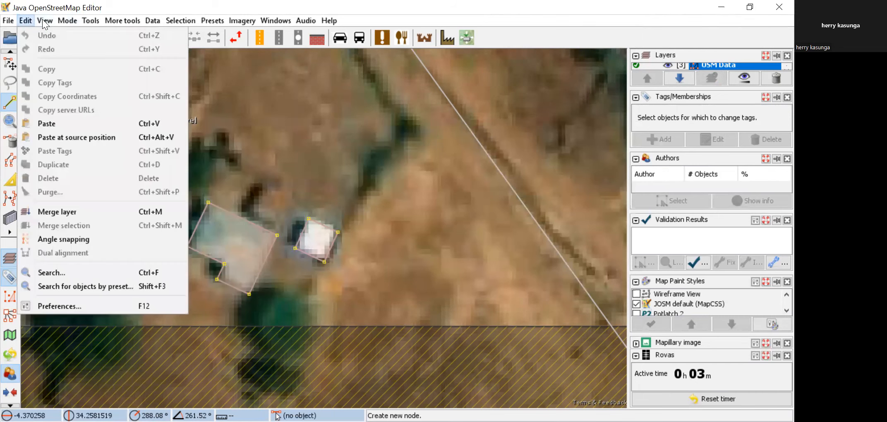
mouse_move(45, 21)
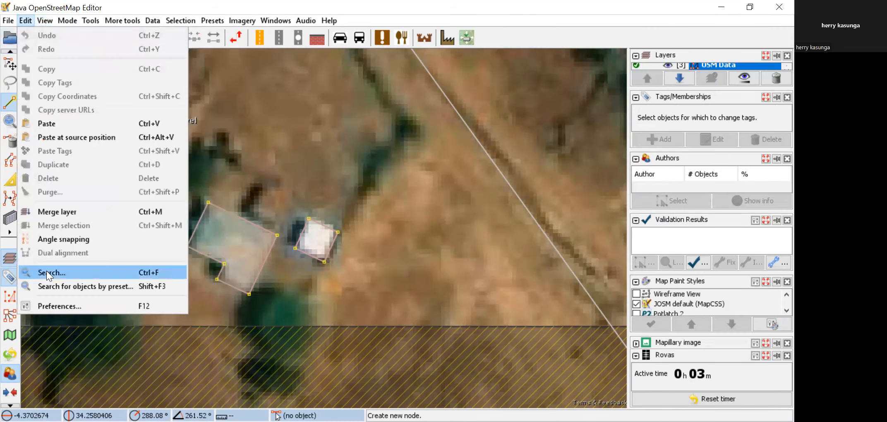
click(61, 305)
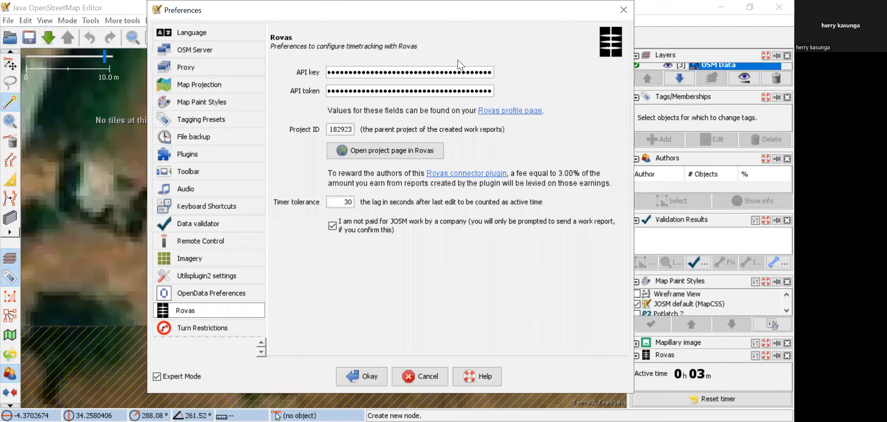
click(493, 74)
key(BackSpace)
key(BackSpace)
key(BackSpace)
key(BackSpace)
key(BackSpace)
key(BackSpace)
key(BackSpace)
key(BackSpace)
key(BackSpace)
key(BackSpace)
key(BackSpace)
key(BackSpace)
key(BackSpace)
key(BackSpace)
key(BackSpace)
key(BackSpace)
key(BackSpace)
key(BackSpace)
key(BackSpace)
key(BackSpace)
key(BackSpace)
key(BackSpace)
key(BackSpace)
key(BackSpace)
key(BackSpace)
key(BackSpace)
key(BackSpace)
key(BackSpace)
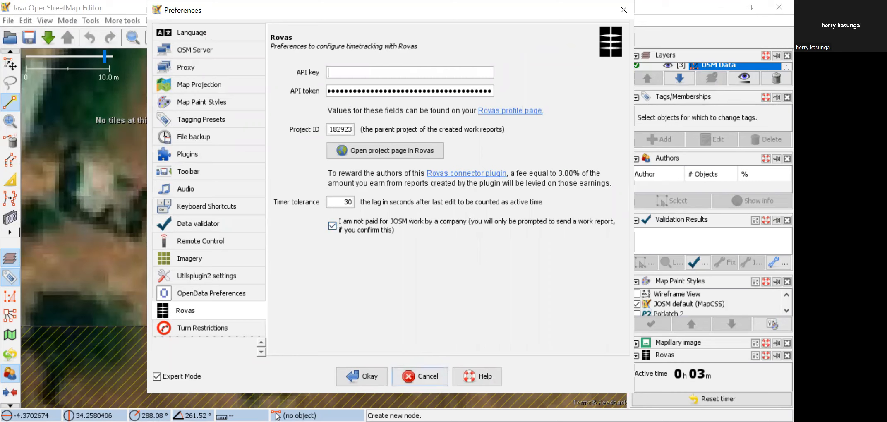
Step: Switch to Chrome, open the Rovas site in a new tab and reveal the account's Rovas API credentials
key(alt+Tab)
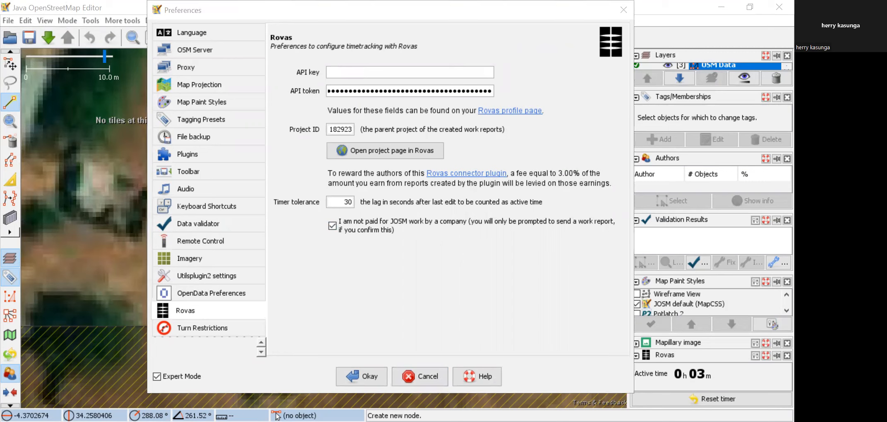
key(alt+Tab)
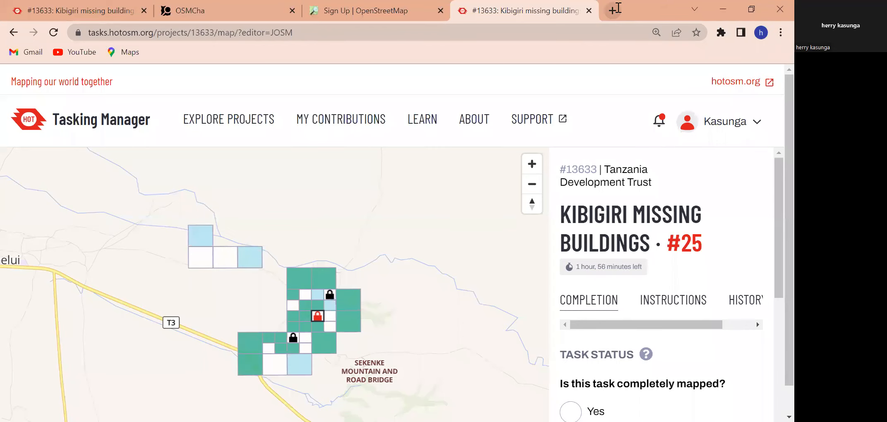
key(ctrl+t)
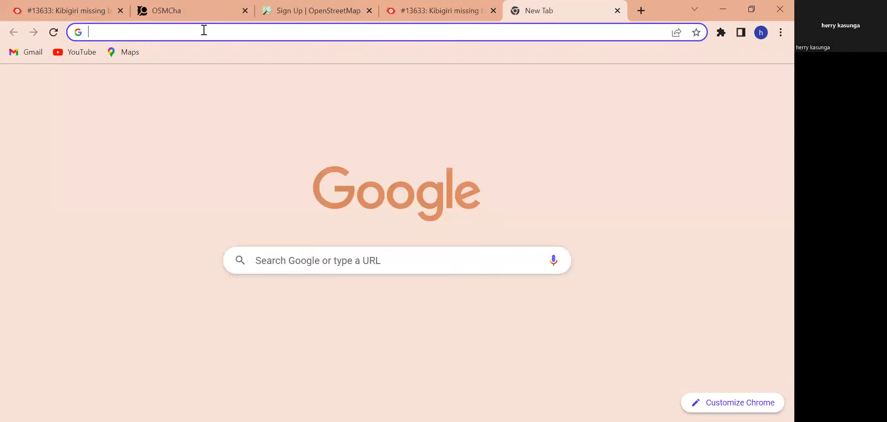
text(ro)
key(Return)
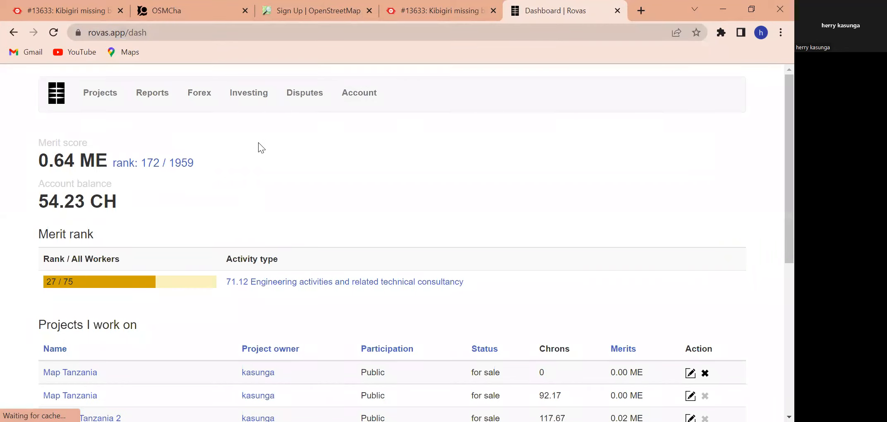
click(343, 173)
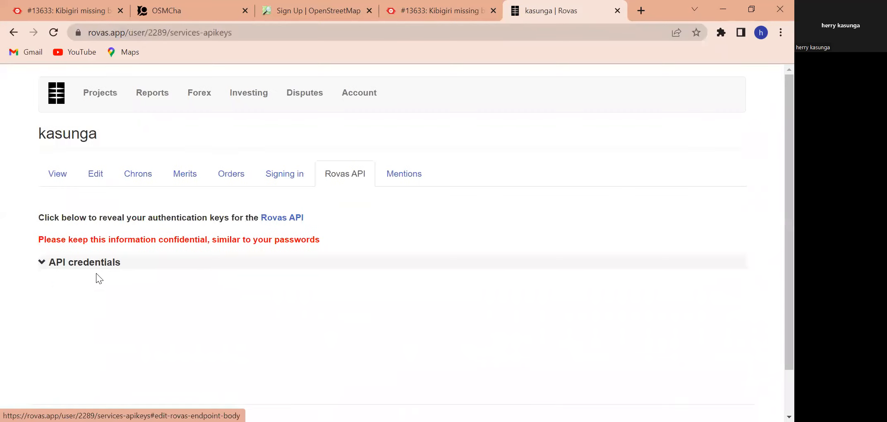
click(95, 267)
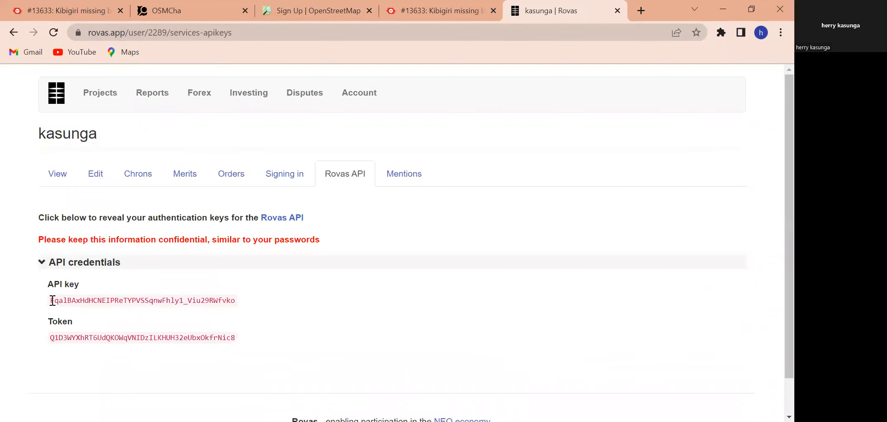
Step: Copy the API key from the Rovas credentials and paste it as the API key in JOSM's Rovas preferences
drag(51, 301, 235, 303)
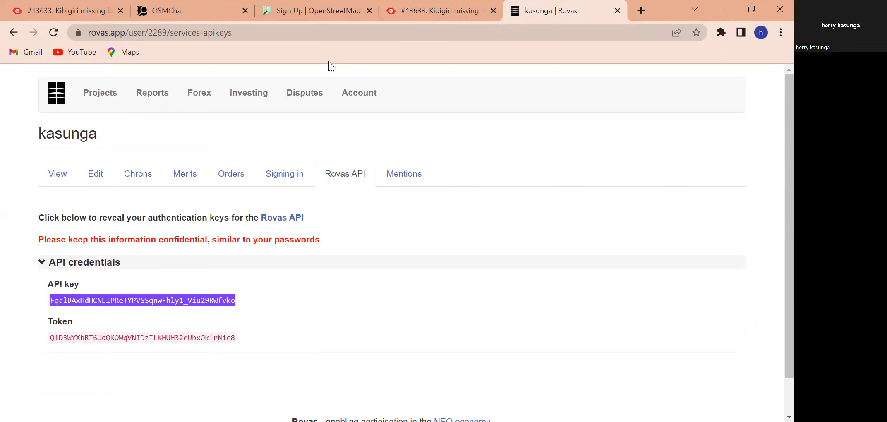
key(alt+Tab)
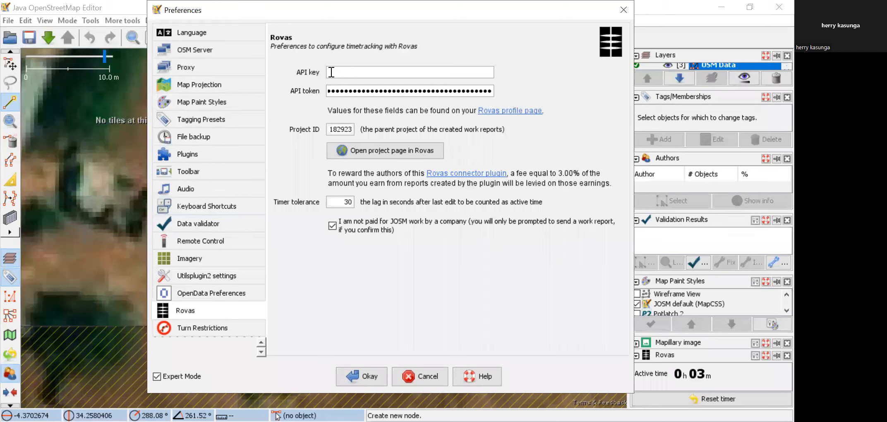
key(ctrl+v)
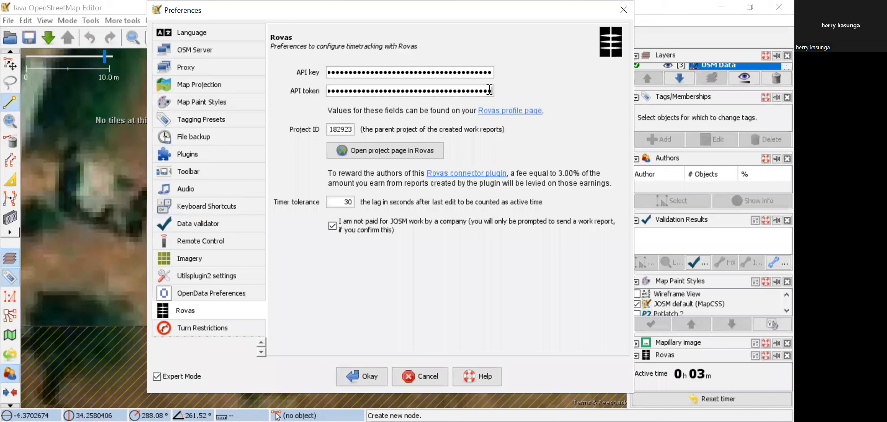
Step: Clear the stored API token in the Rovas preferences
key(BackSpace)
key(BackSpace)
key(BackSpace)
key(BackSpace)
key(BackSpace)
key(BackSpace)
key(BackSpace)
key(BackSpace)
key(BackSpace)
key(BackSpace)
key(BackSpace)
key(BackSpace)
key(BackSpace)
key(BackSpace)
key(BackSpace)
key(BackSpace)
key(BackSpace)
key(BackSpace)
key(BackSpace)
key(BackSpace)
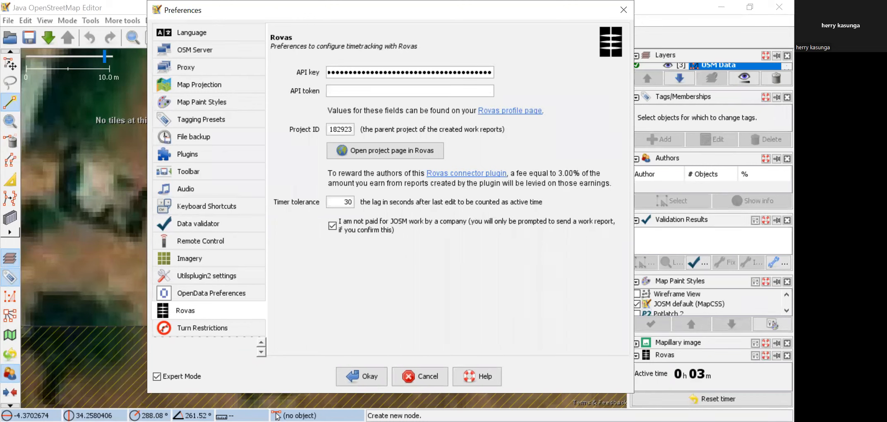
Step: Copy the token from the Rovas credentials in Chrome, paste it as the API token in JOSM's Rovas preferences and save the preferences
key(alt+Tab)
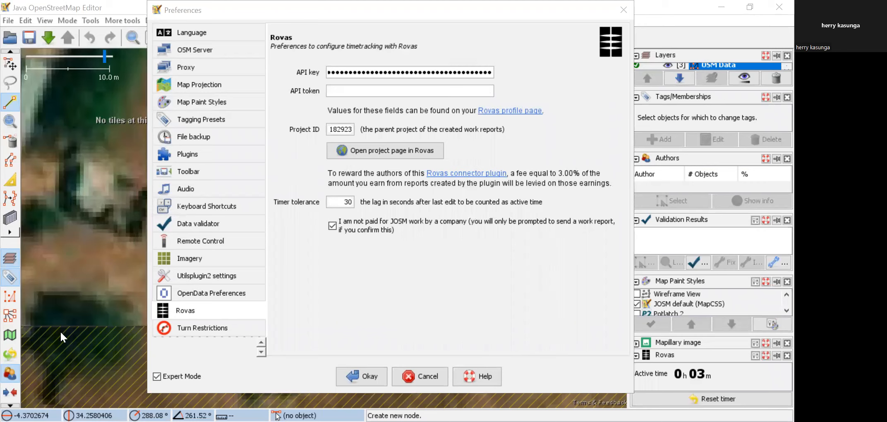
key(alt+Tab)
drag(50, 336, 234, 343)
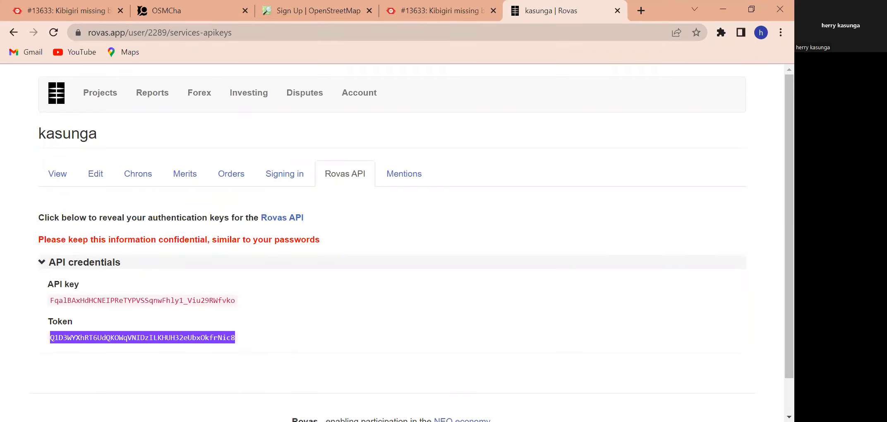
key(alt+Tab)
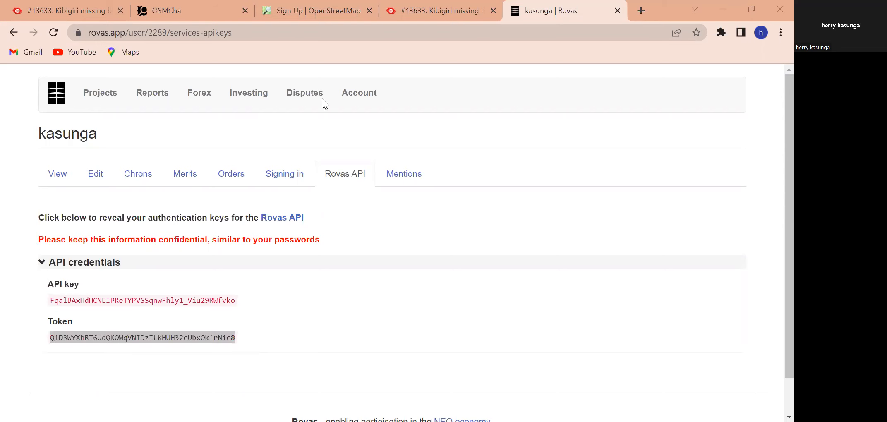
key(ctrl+v)
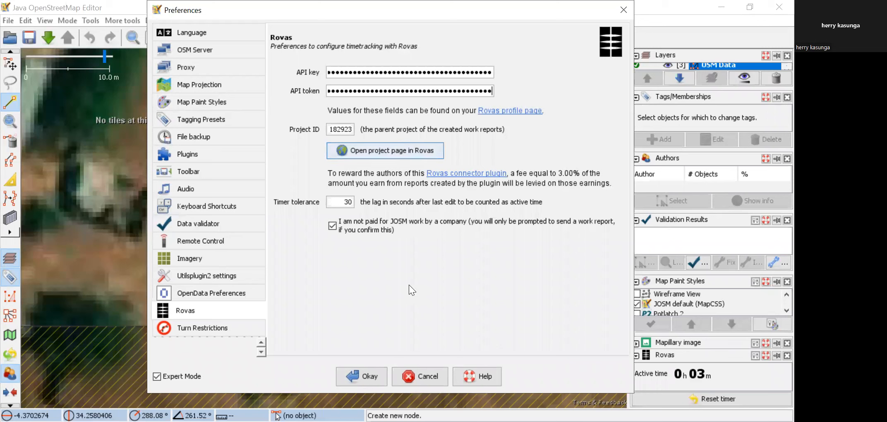
click(384, 372)
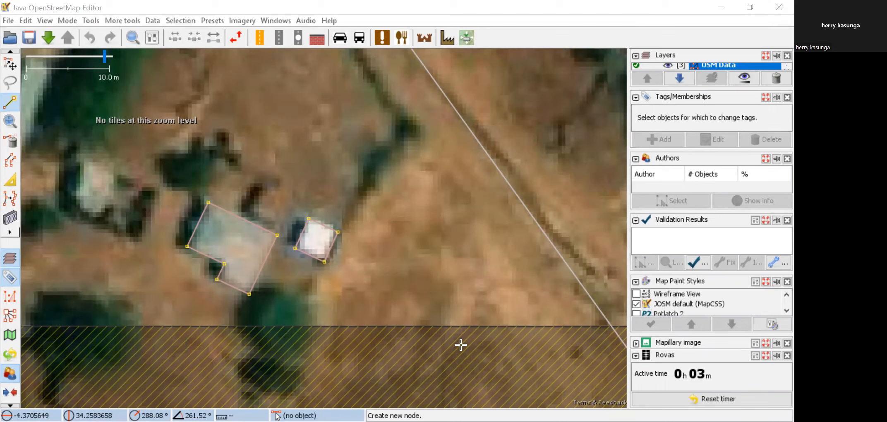
Step: Outline the large white-roofed building east of the minor road with four nodes and square its corners
scroll(383, 201, down, 2)
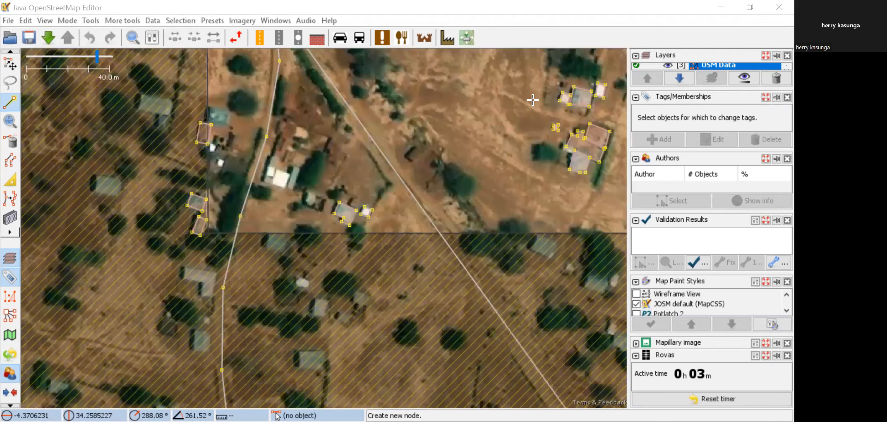
scroll(466, 293, down, 1)
scroll(283, 281, up, 1)
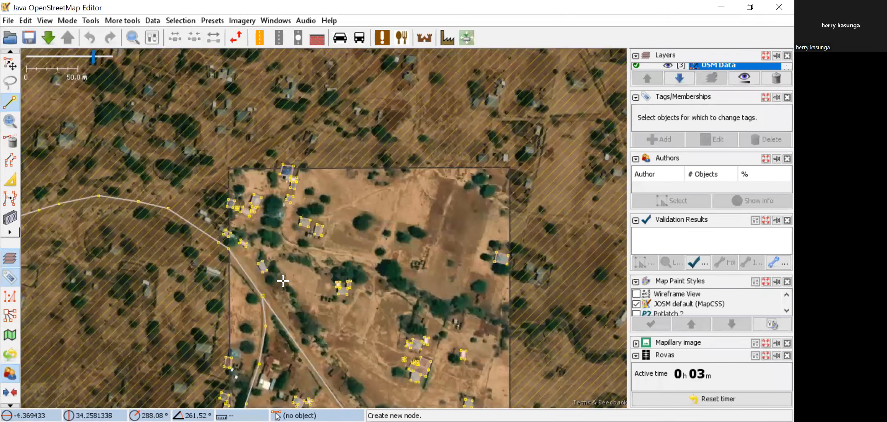
scroll(336, 253, up, 3)
scroll(311, 209, down, 1)
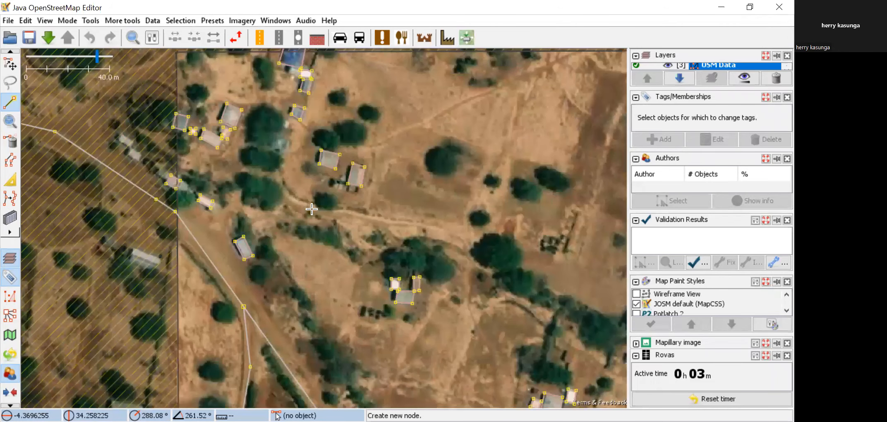
drag(197, 395, 269, 209)
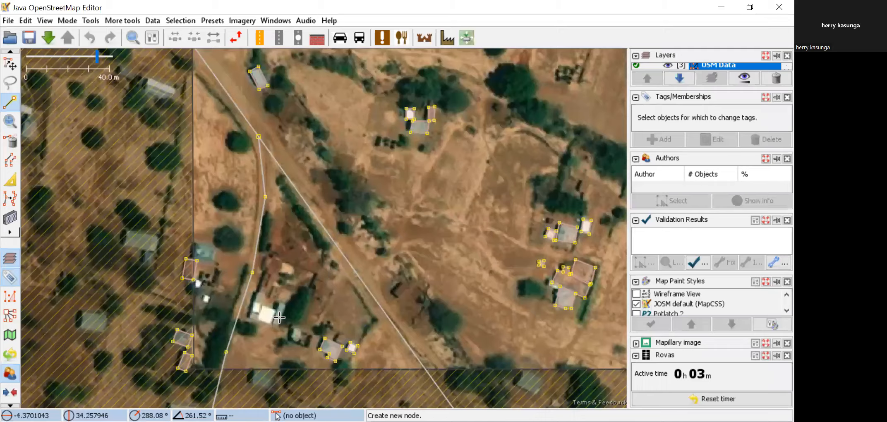
scroll(279, 317, up, 4)
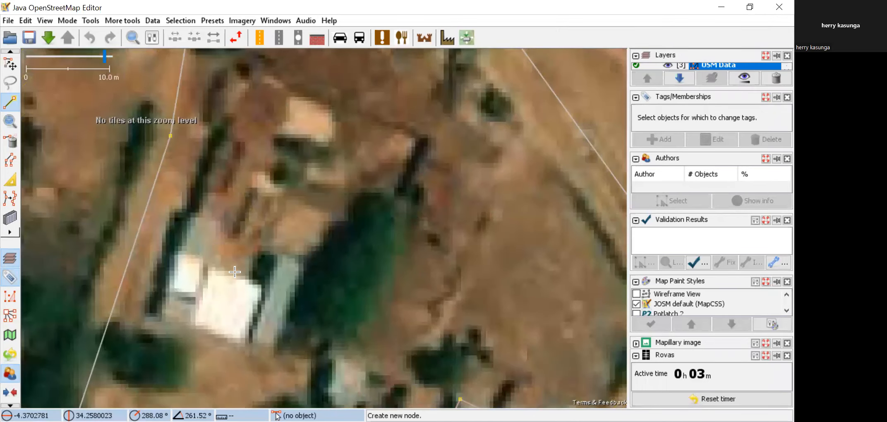
click(212, 267)
click(190, 324)
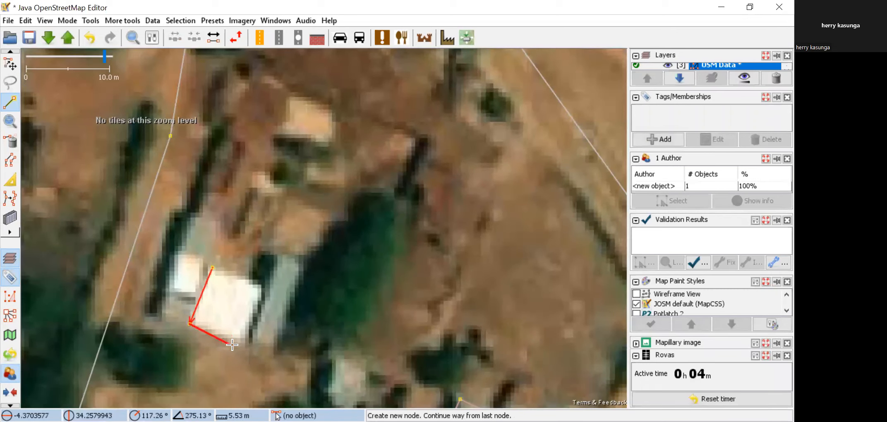
click(246, 344)
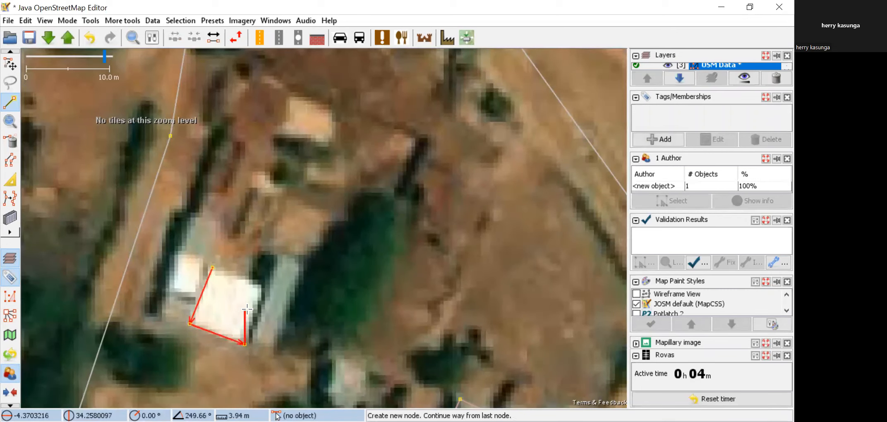
click(262, 287)
click(213, 265)
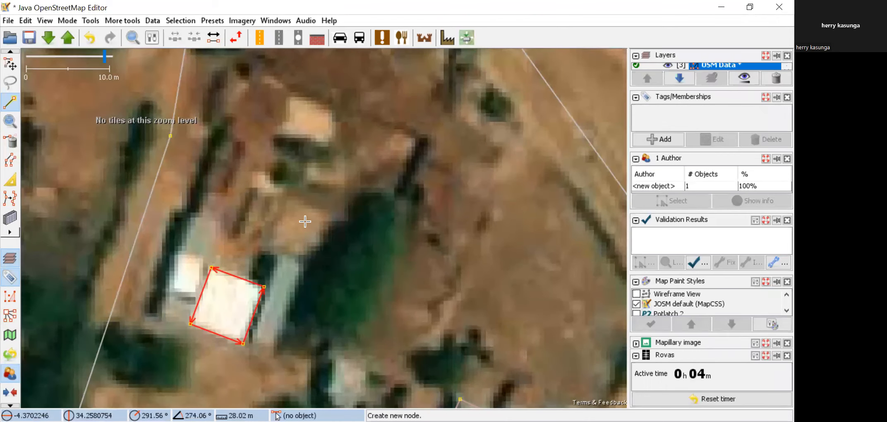
Step: Tag the outlined white-roofed building with the Building preset, using the value yes
scroll(305, 222, down, 2)
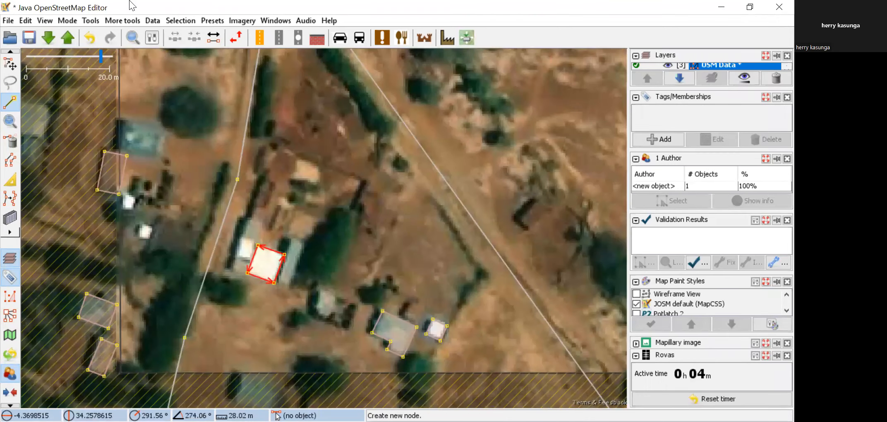
click(447, 37)
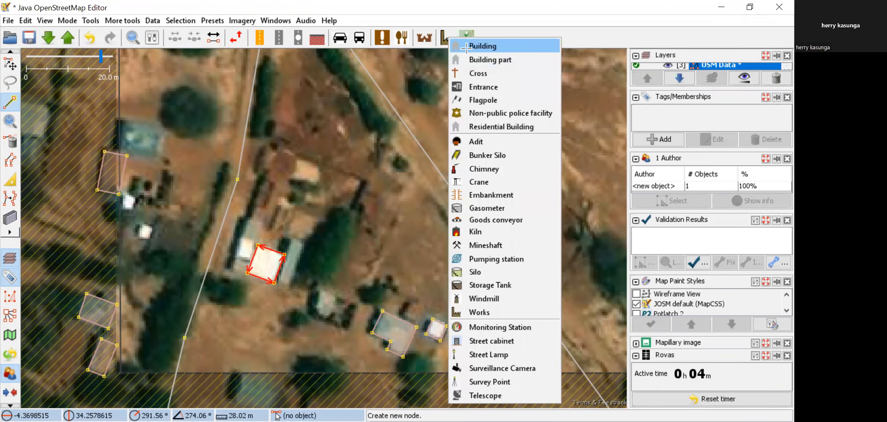
key(Return)
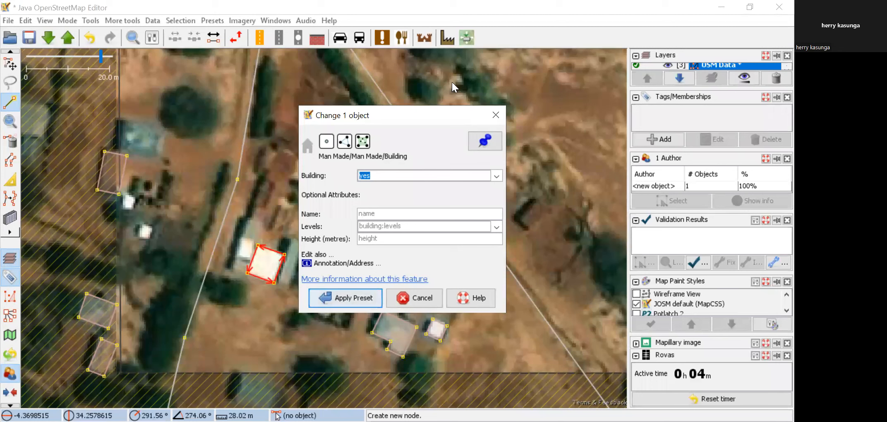
click(354, 304)
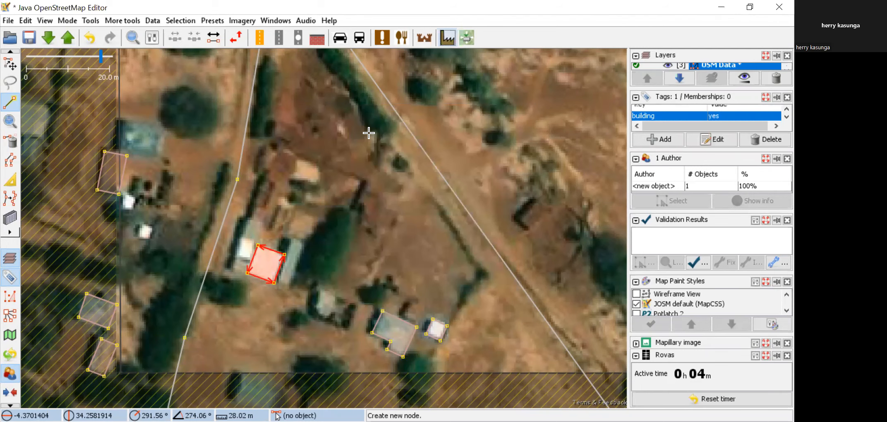
Step: Outline the blue-green-roofed building on the task area's western edge with four nodes and square its corners
scroll(358, 183, down, 2)
mouse_move(390, 213)
mouse_down()
mouse_move(246, 186)
mouse_move(233, 283)
mouse_move(294, 166)
mouse_move(332, 192)
mouse_move(369, 145)
mouse_up()
drag(232, 193, 355, 127)
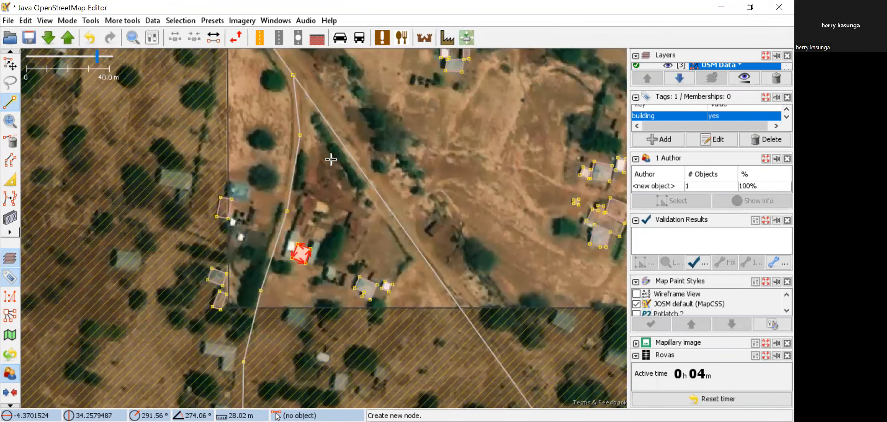
scroll(330, 159, up, 4)
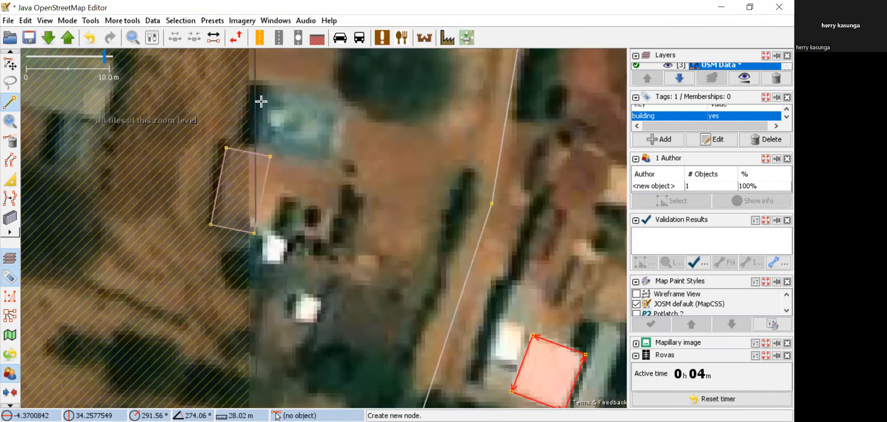
click(252, 143)
click(330, 159)
click(338, 100)
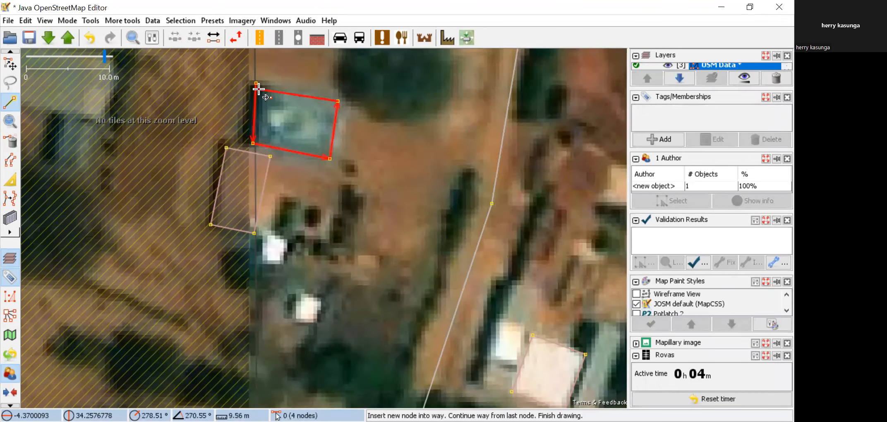
click(259, 86)
key(q)
Step: Apply the Building preset with the value yes to the blue-green-roofed building
click(468, 36)
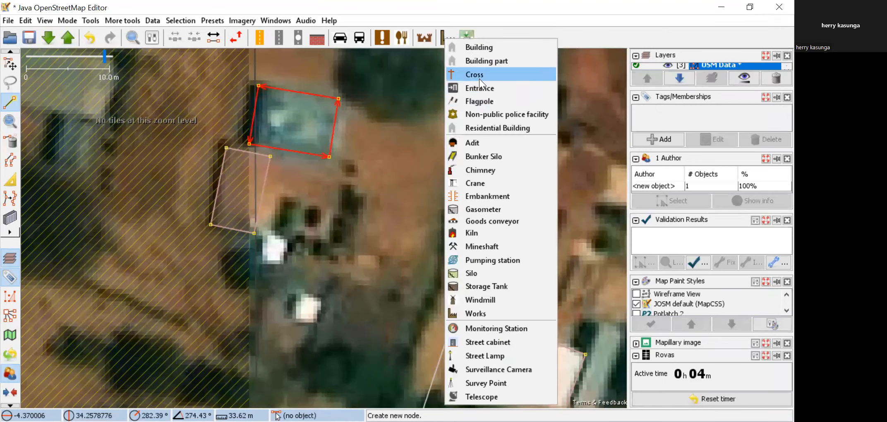
click(477, 48)
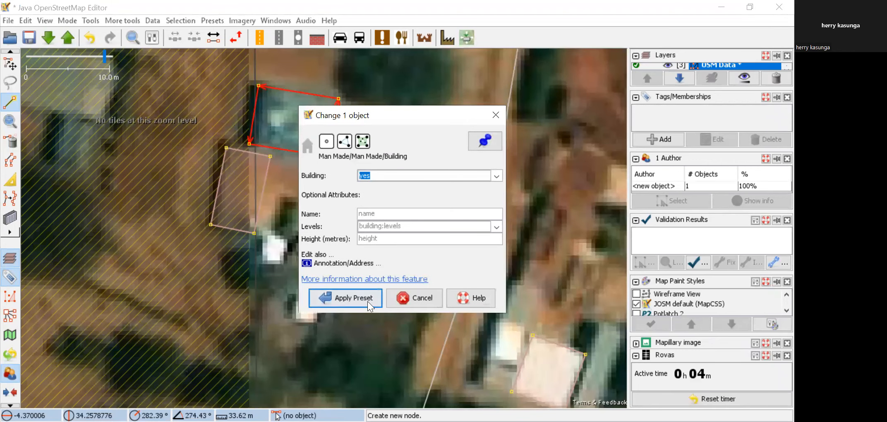
click(363, 293)
Step: Upload the two new buildings to OpenStreetMap and create the Rovas work report for the tracked time
scroll(465, 224, down, 2)
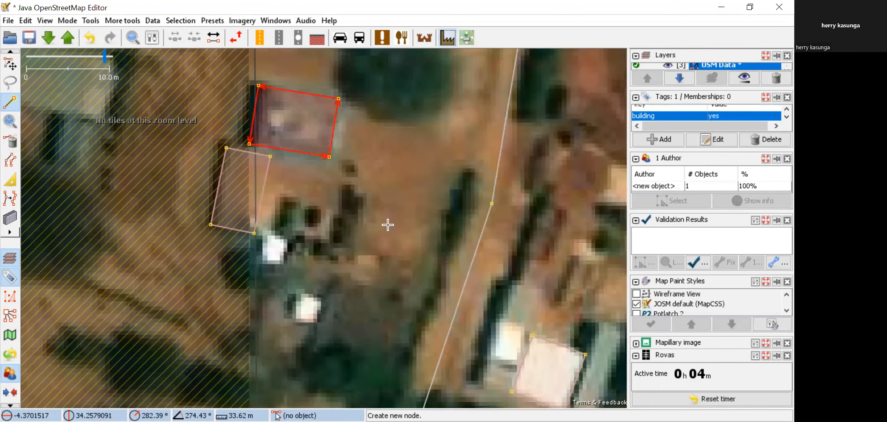
scroll(281, 289, down, 6)
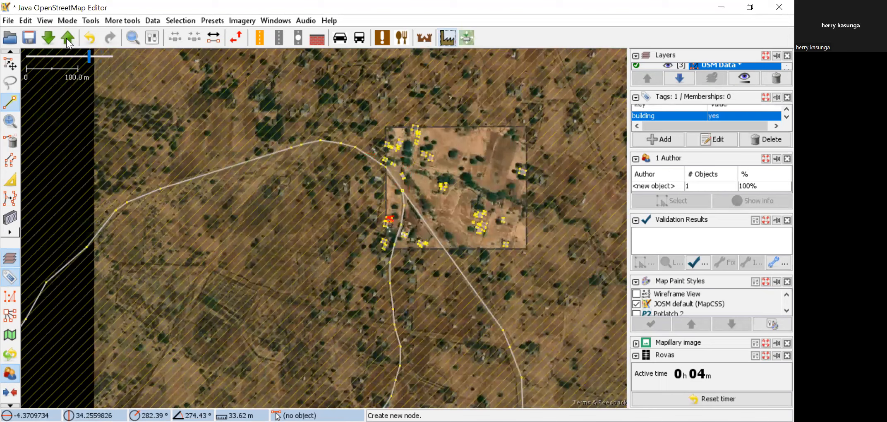
click(67, 38)
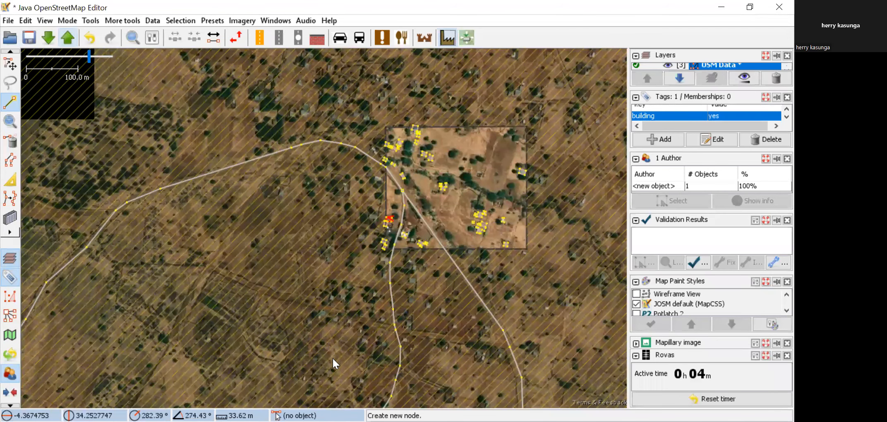
click(333, 377)
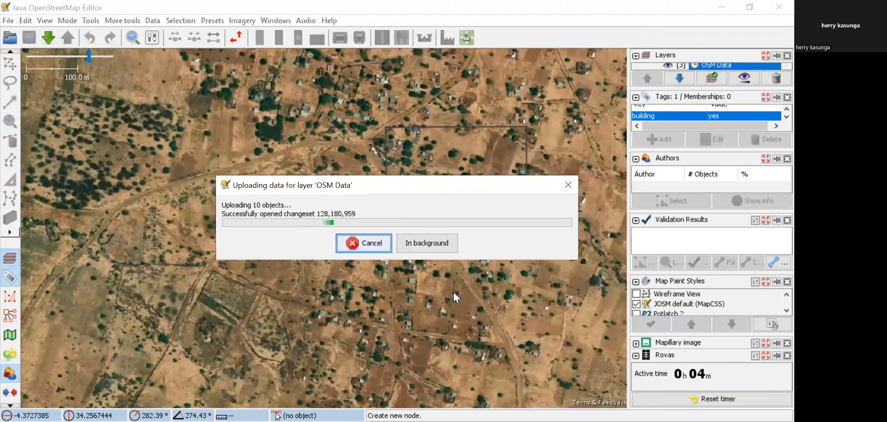
click(387, 276)
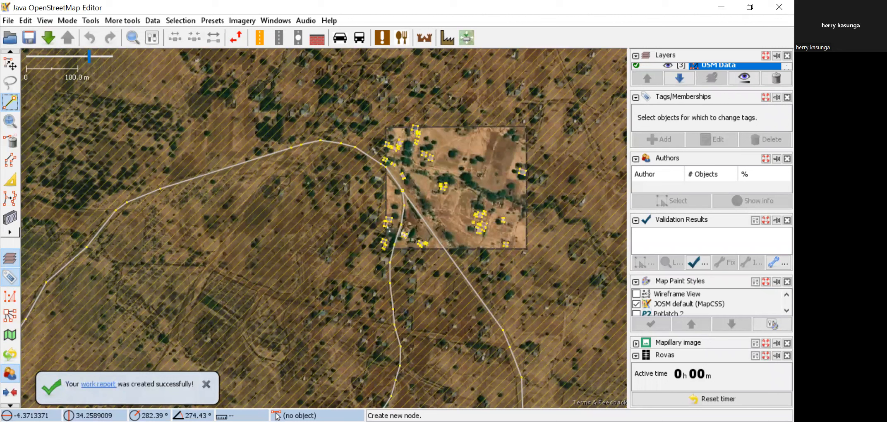
Step: Switch to Chrome, open the Map Tanzania project in Rovas and check its shareholders and work reports
key(alt+Tab)
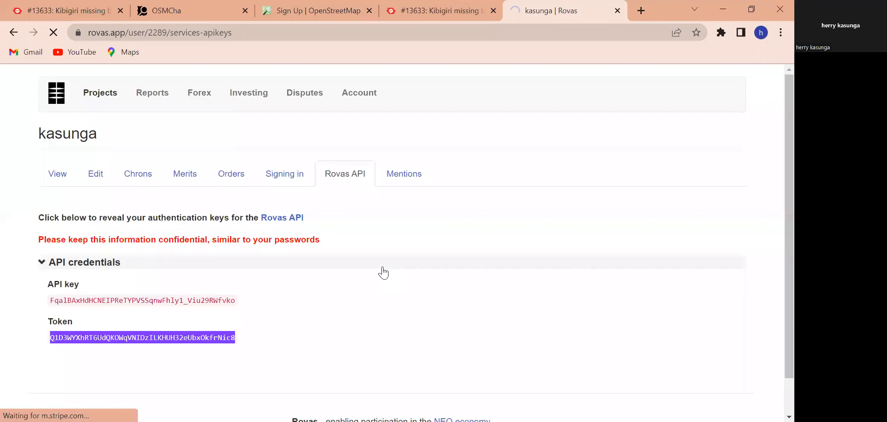
key(alt+Tab)
click(361, 271)
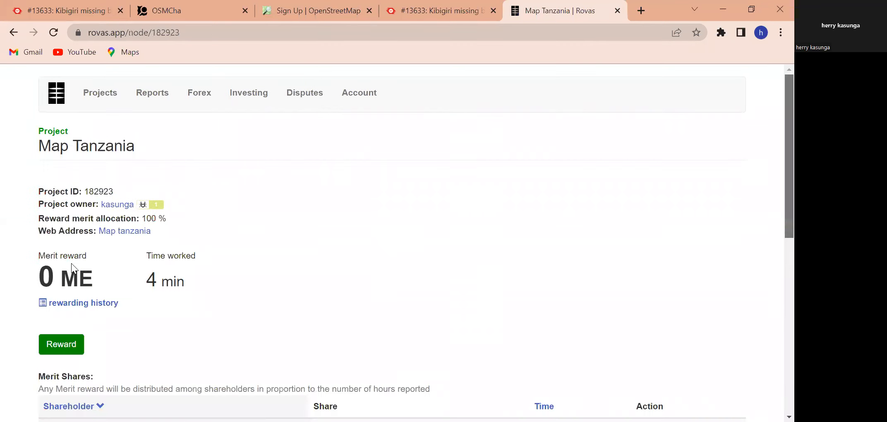
scroll(260, 257, down, 6)
scroll(259, 257, down, 2)
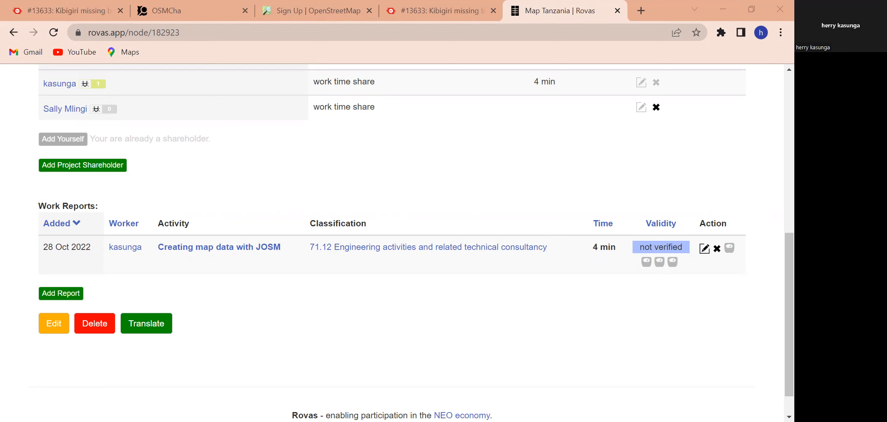
key(alt+Tab)
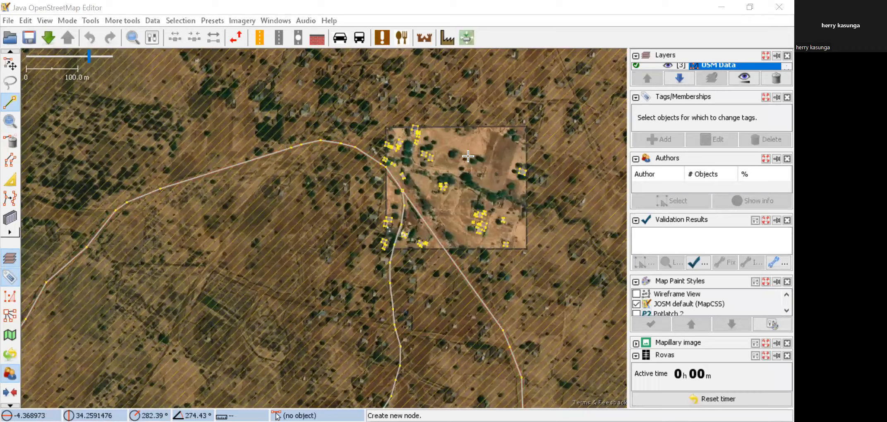
scroll(460, 156, up, 3)
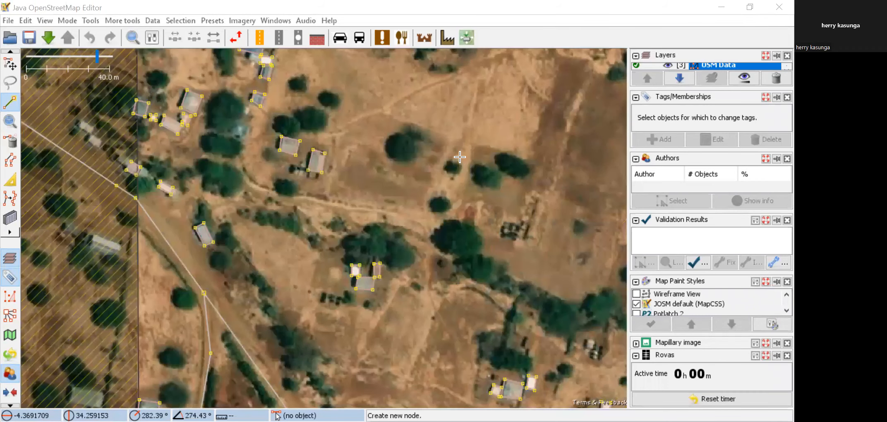
scroll(460, 157, down, 2)
scroll(459, 156, up, 3)
scroll(459, 157, down, 2)
scroll(402, 268, down, 2)
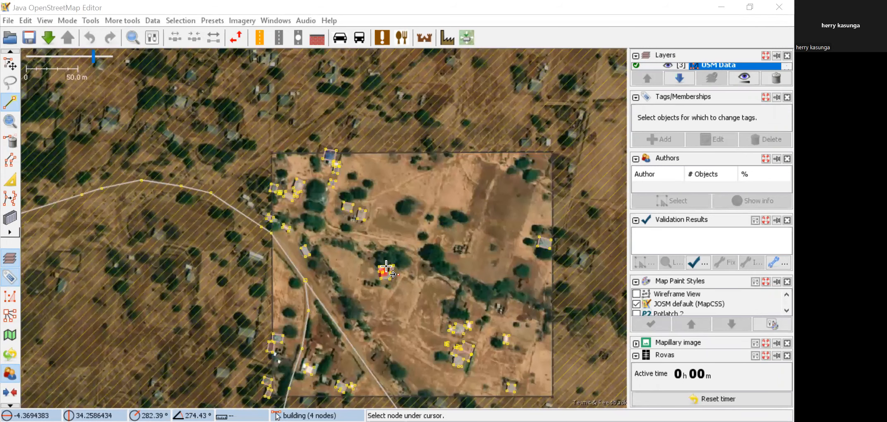
scroll(386, 266, up, 3)
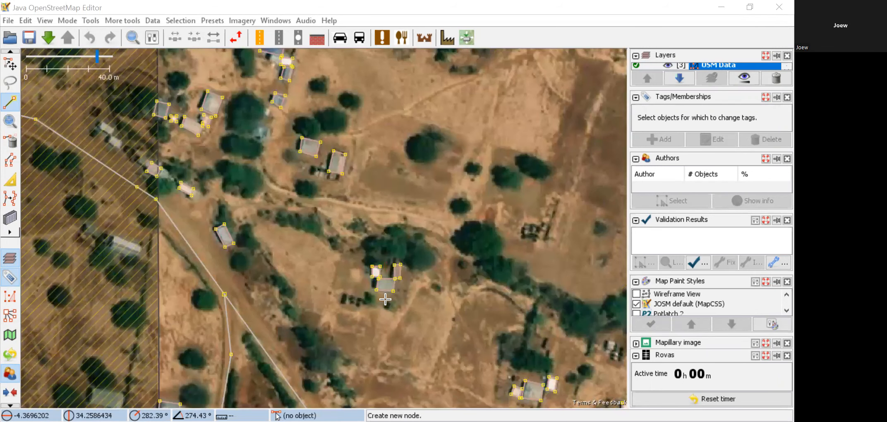
Step: Switch to Chrome and examine the locked task and its neighbouring squares on the Kibigiri Missing Buildings project map
scroll(385, 297, up, 2)
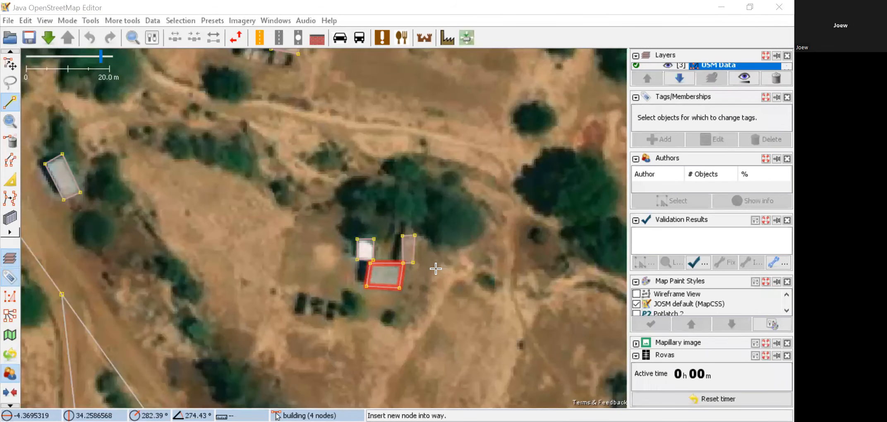
scroll(436, 269, down, 2)
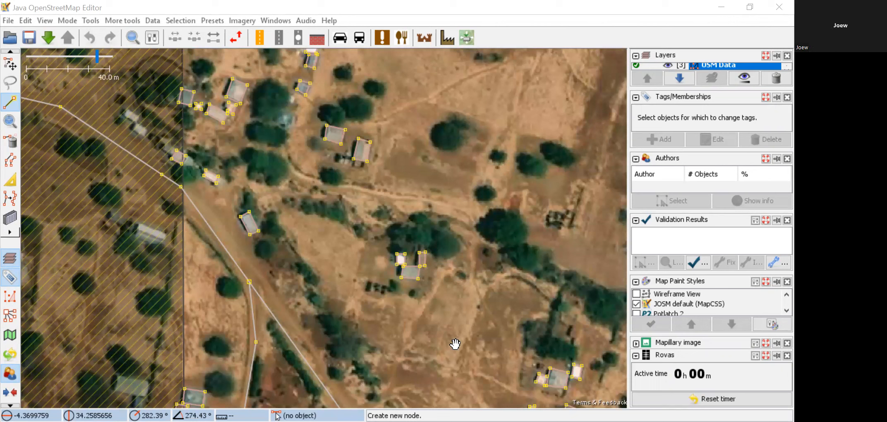
key(alt+Tab)
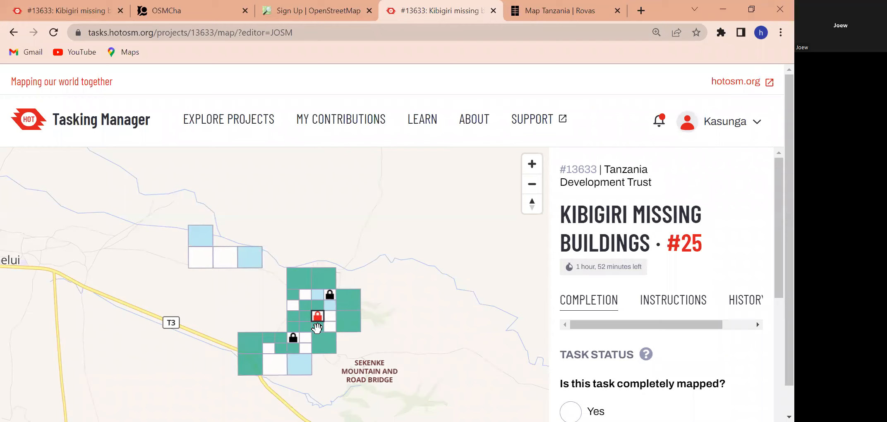
scroll(317, 326, up, 1)
scroll(317, 326, up, 2)
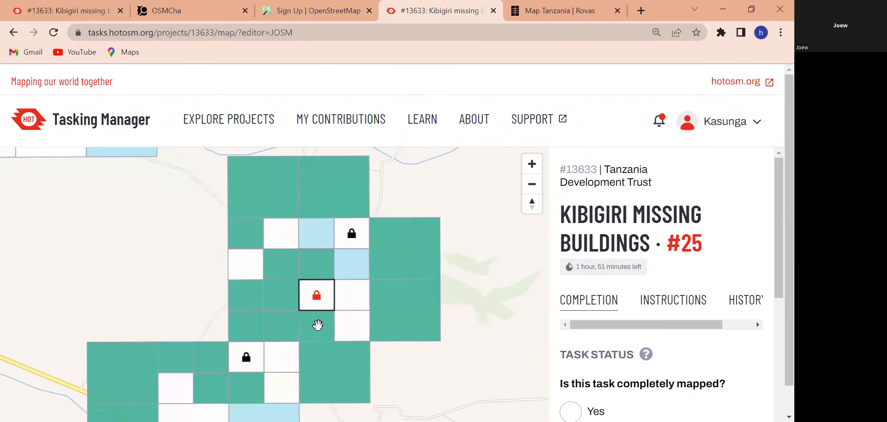
scroll(317, 310, up, 2)
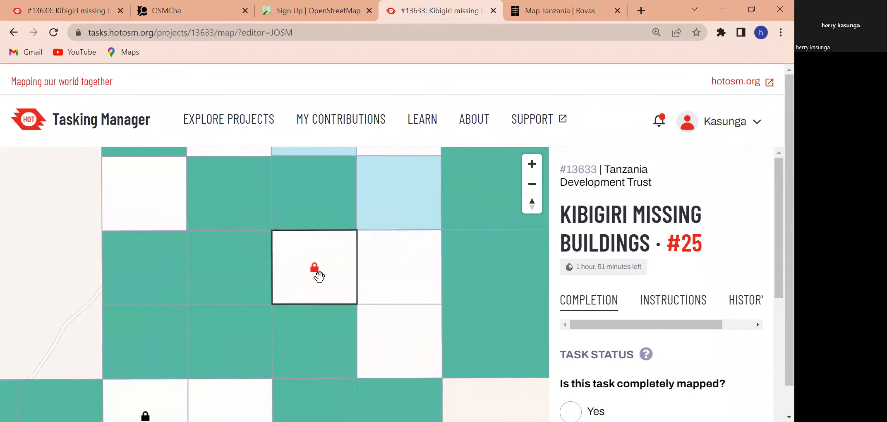
scroll(317, 271, down, 1)
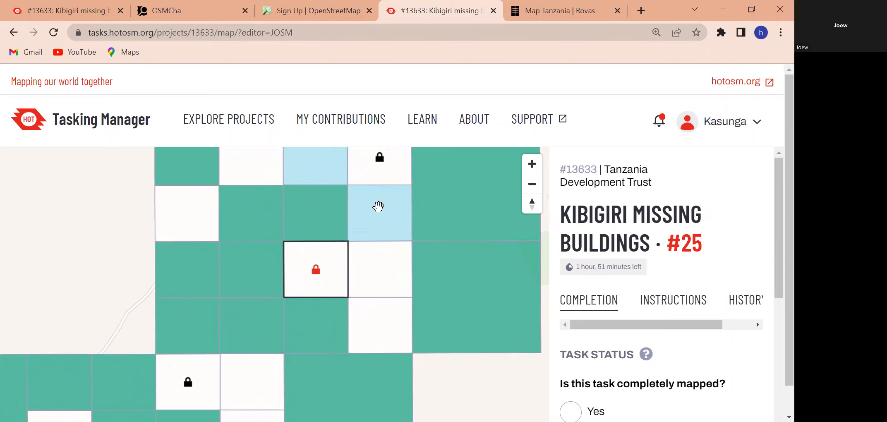
scroll(378, 210, down, 1)
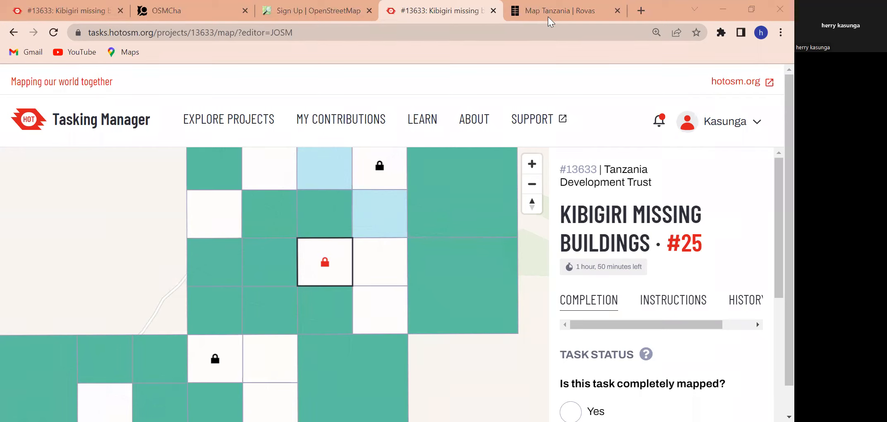
Step: Return to the Map Tanzania project in Rovas and review its merit shares and work reports
click(559, 12)
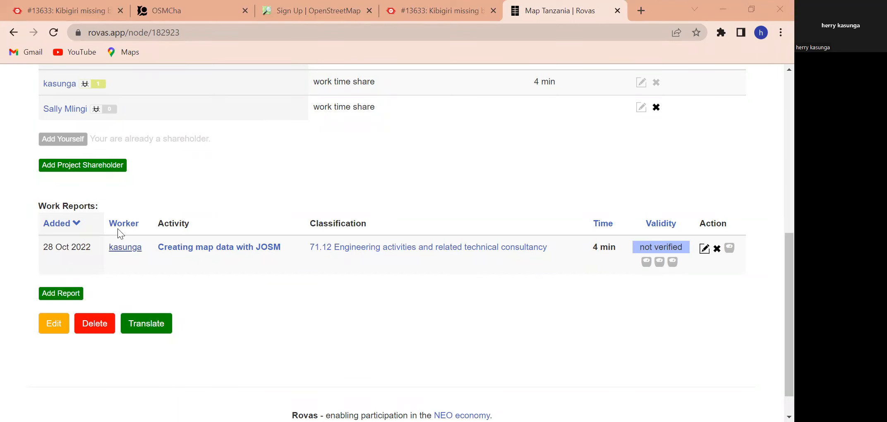
scroll(345, 184, up, 1)
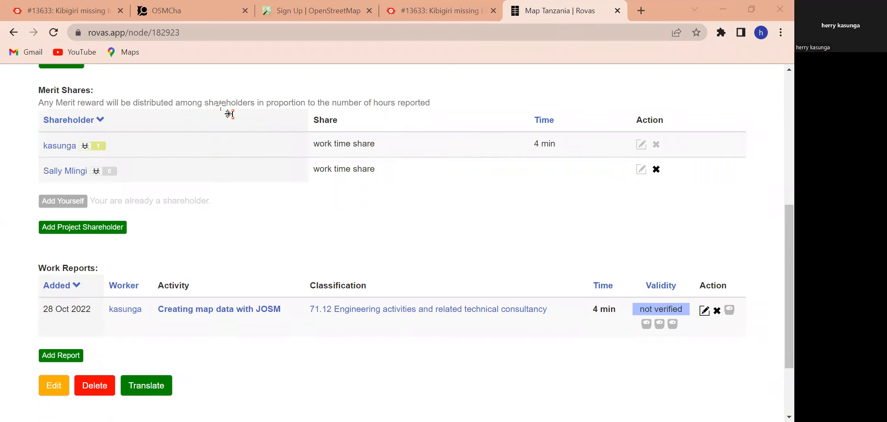
Step: Switch to JOSM, check the Remote Control preferences and accept them with remote control enabled
key(alt+Tab)
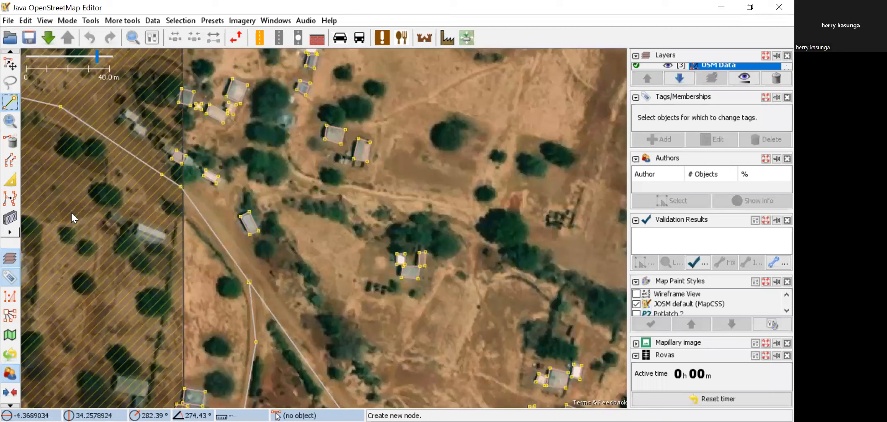
key(alt+e)
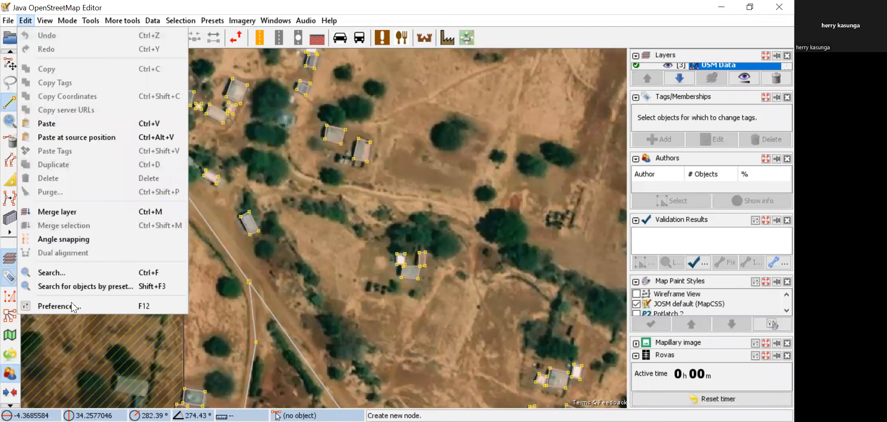
key(Return)
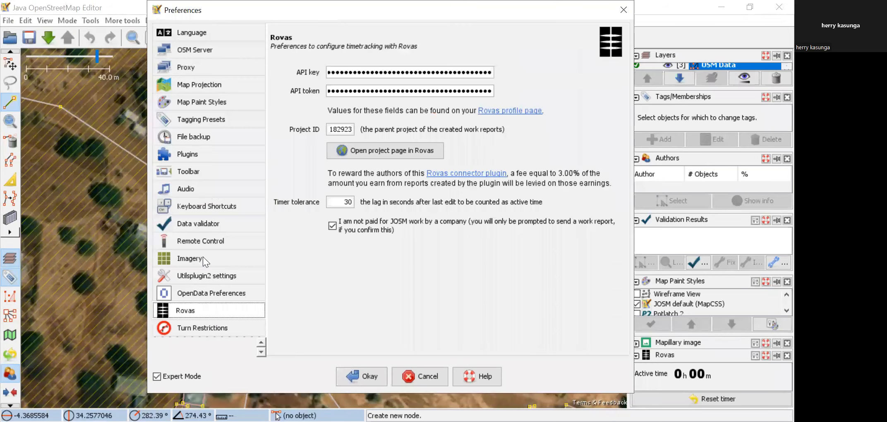
click(201, 241)
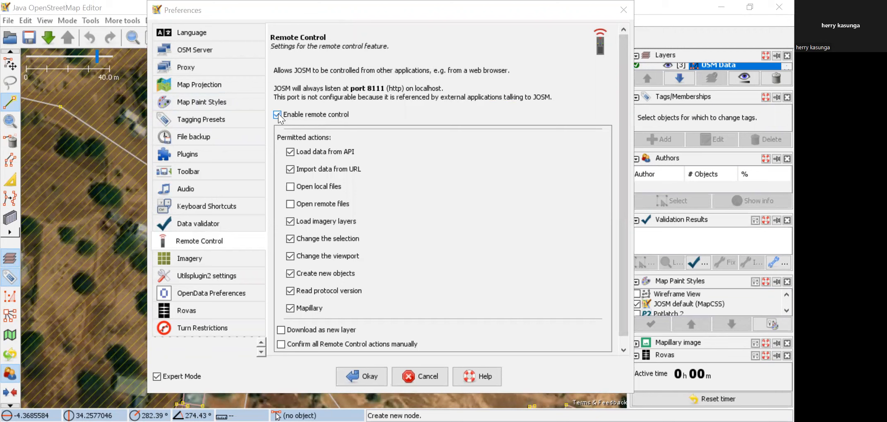
click(277, 115)
key(space)
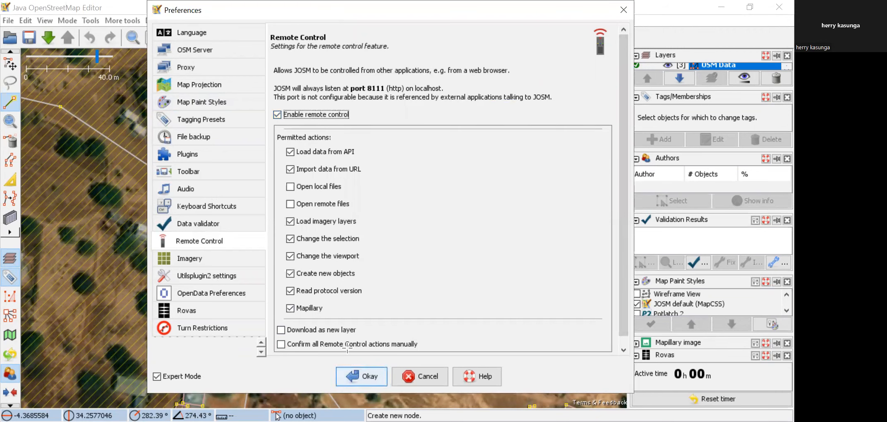
click(361, 376)
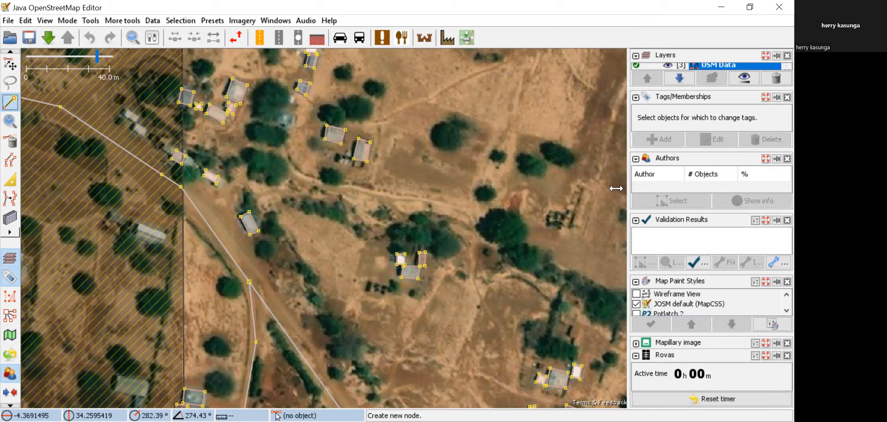
key(alt+Tab)
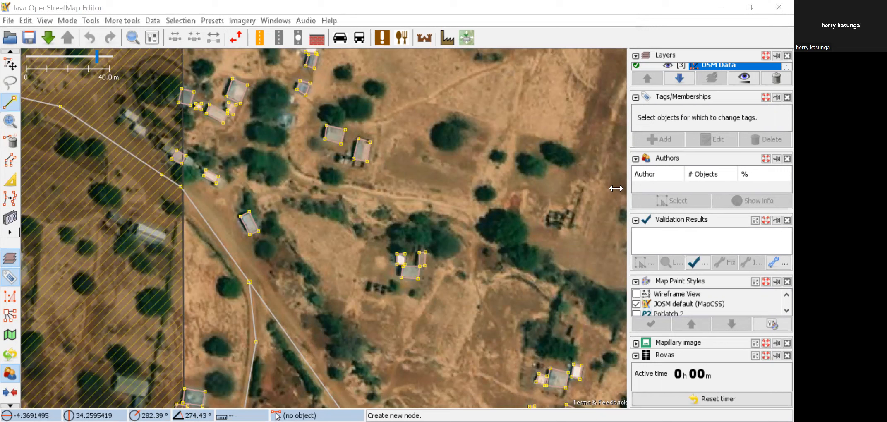
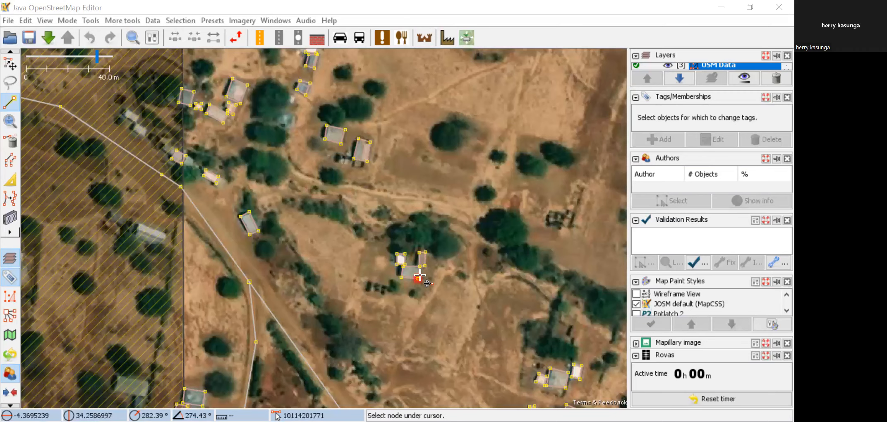
Step: Square the corners of the larger grey-roofed building and of the narrow building touching its north-east corner
scroll(420, 275, up, 5)
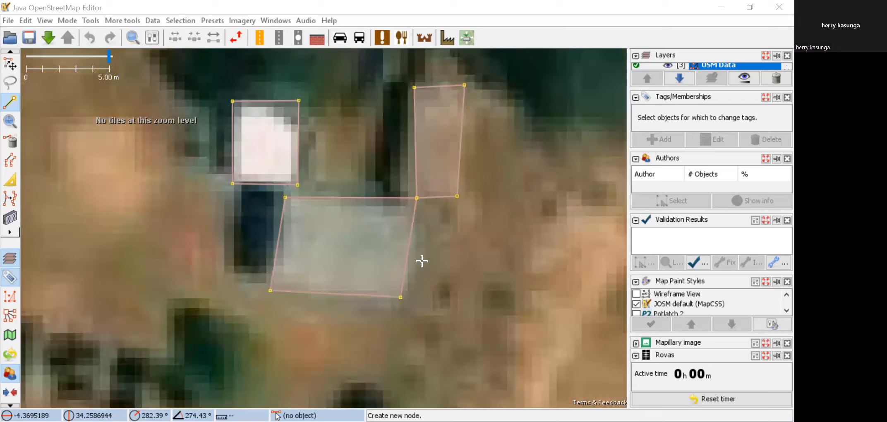
scroll(427, 194, up, 2)
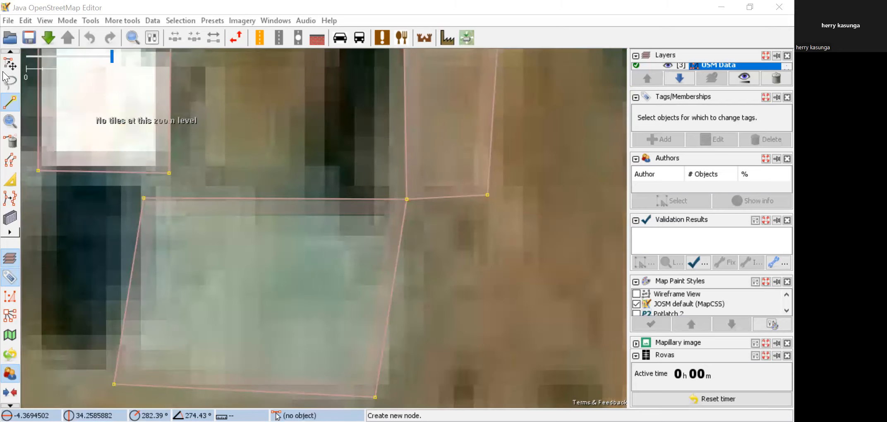
key(s)
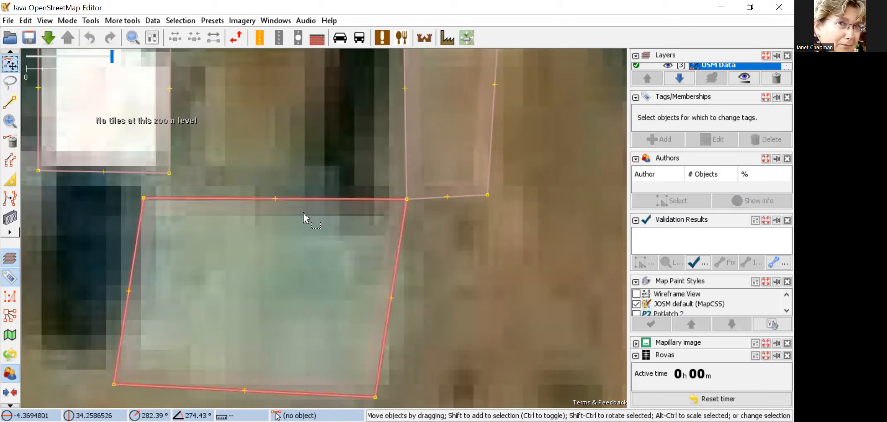
click(328, 197)
key(q)
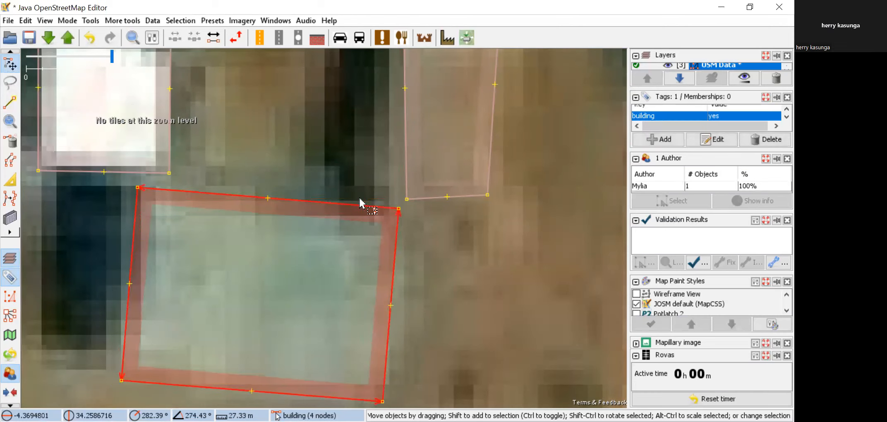
click(405, 176)
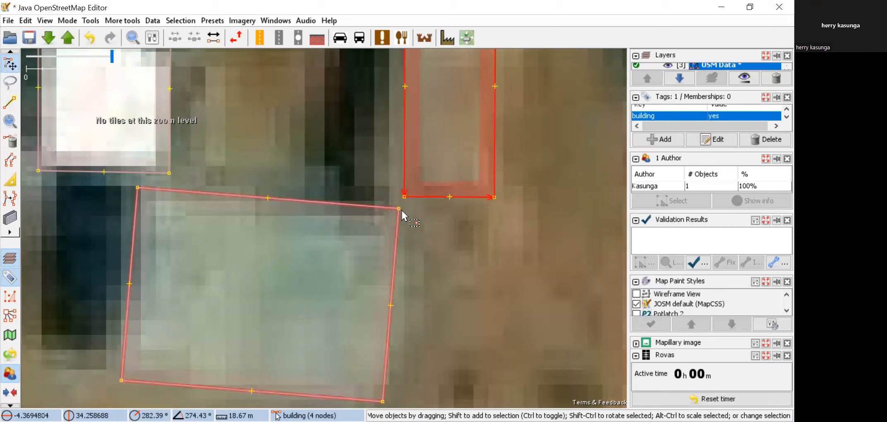
Step: Move the grey-roofed building's north-east corner onto the narrow building's south-west corner and inspect the joint up close
drag(397, 209, 406, 199)
scroll(422, 208, up, 4)
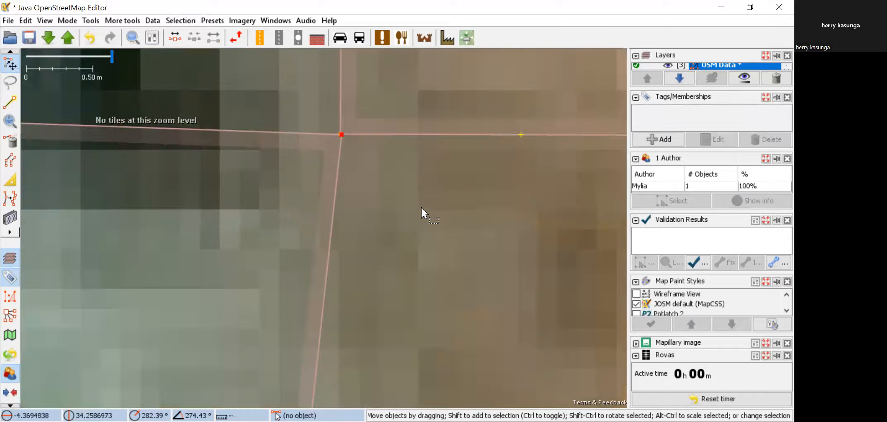
scroll(421, 207, up, 2)
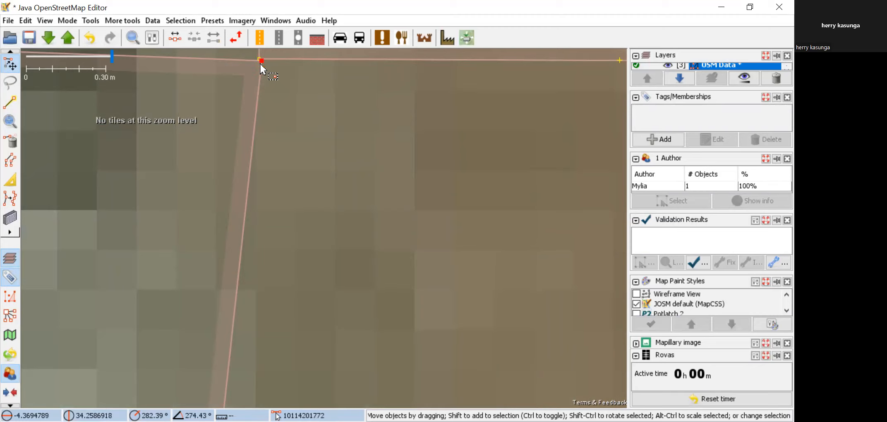
scroll(263, 70, down, 4)
scroll(261, 70, down, 8)
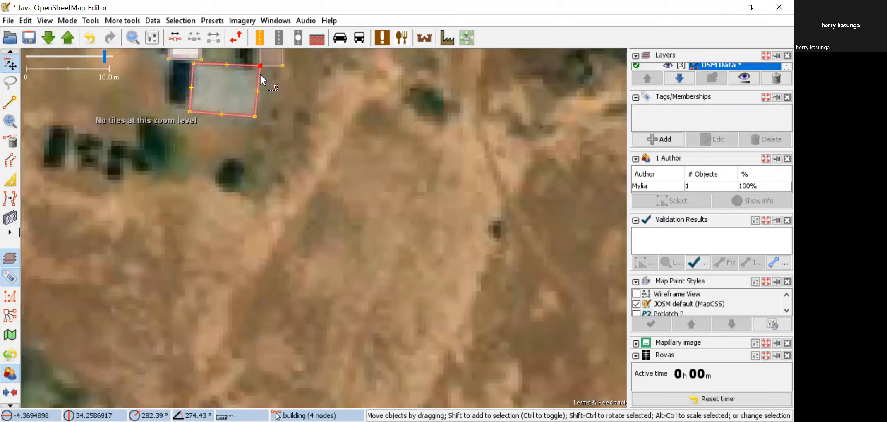
Step: Unglue the grey-roofed building's nodes and shift it slightly north-east so that it overlaps the narrow building
click(259, 79)
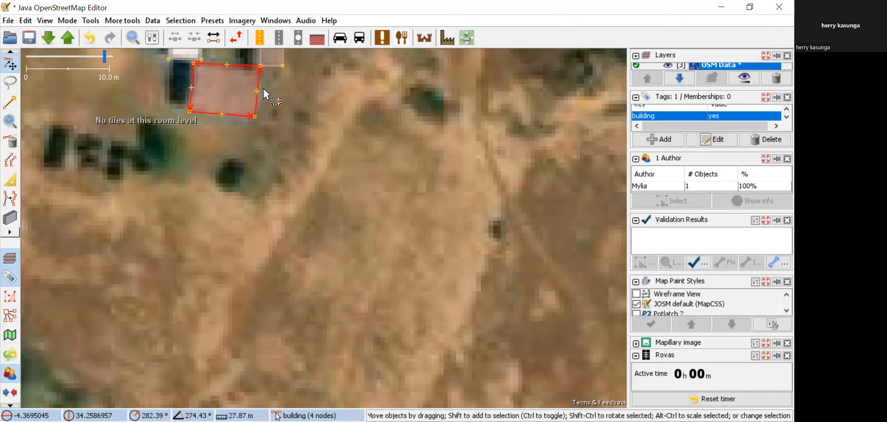
key(g)
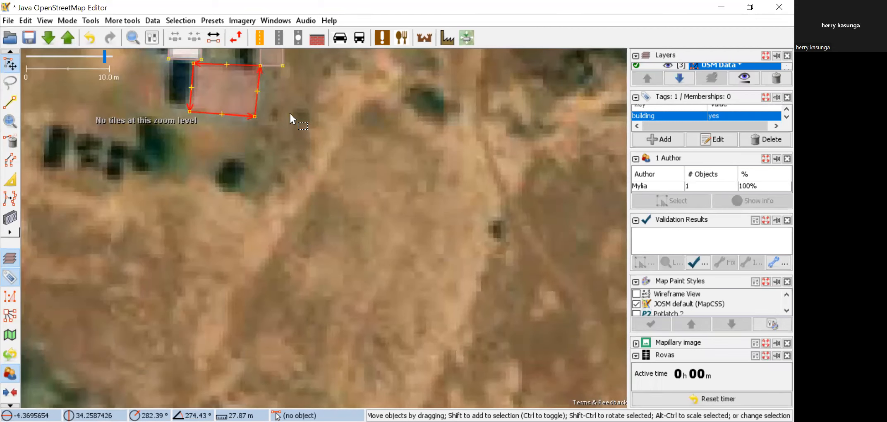
scroll(290, 104, up, 2)
drag(270, 182, 318, 237)
scroll(318, 237, down, 1)
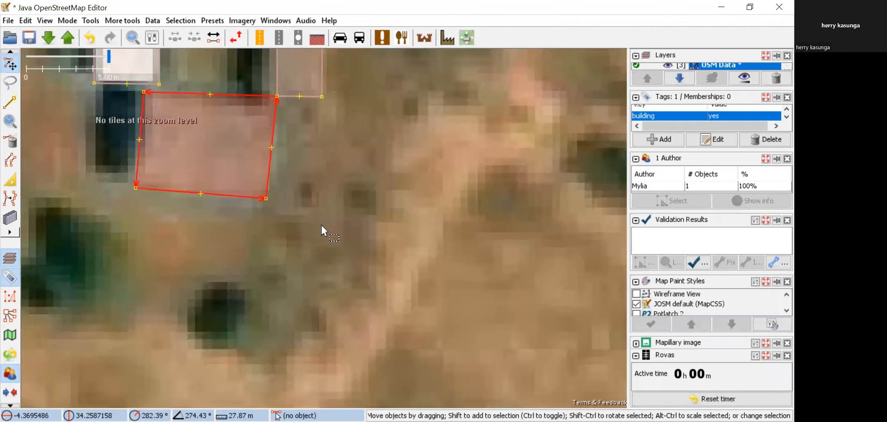
scroll(320, 224, down, 3)
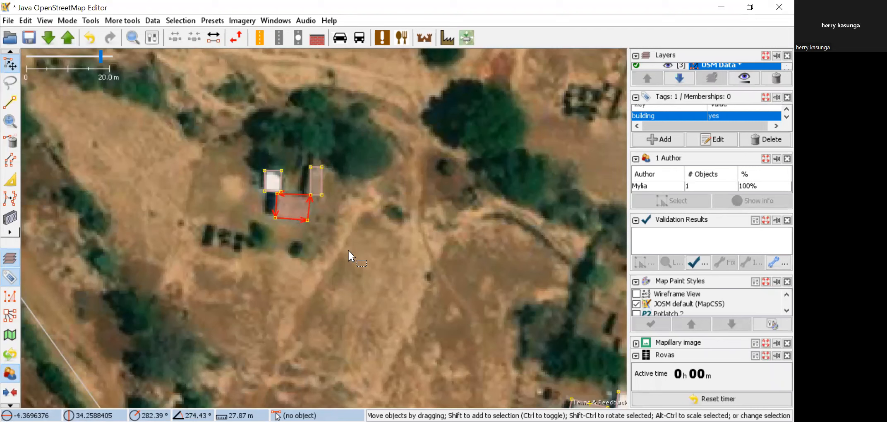
scroll(288, 211, up, 4)
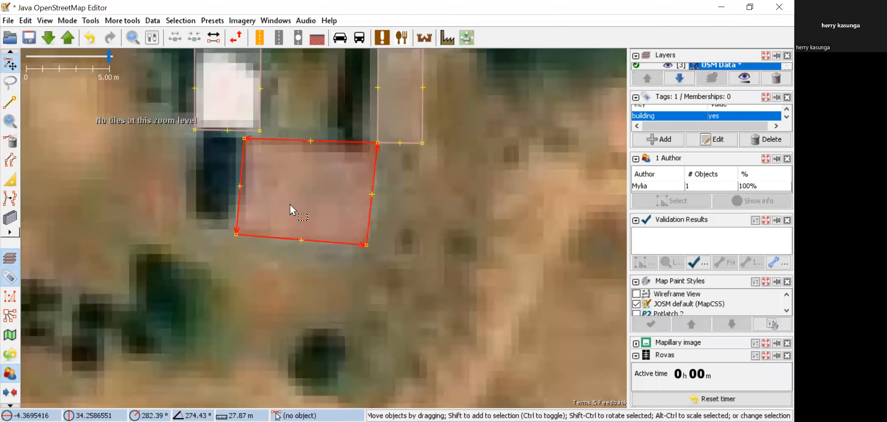
drag(324, 144, 331, 142)
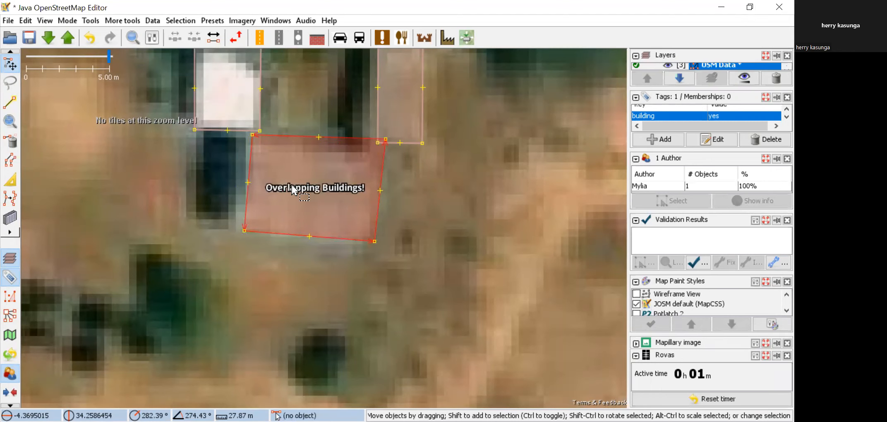
Step: Add the narrow building to the selection and join the two overlapping buildings into one area
scroll(322, 149, up, 4)
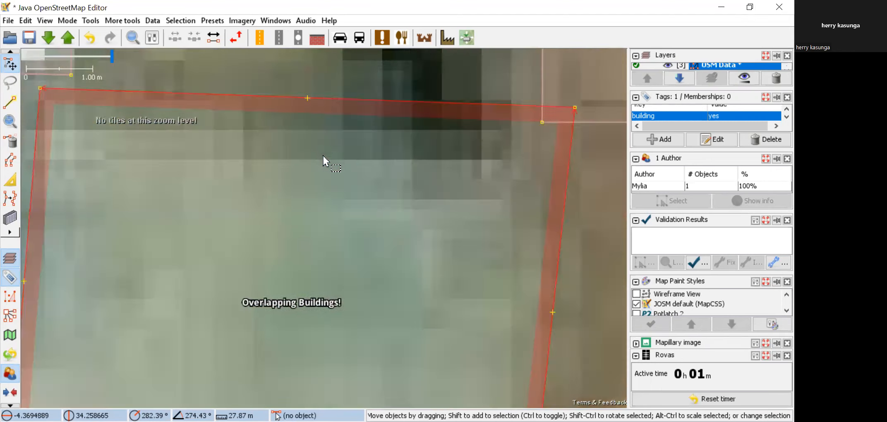
scroll(323, 156, down, 4)
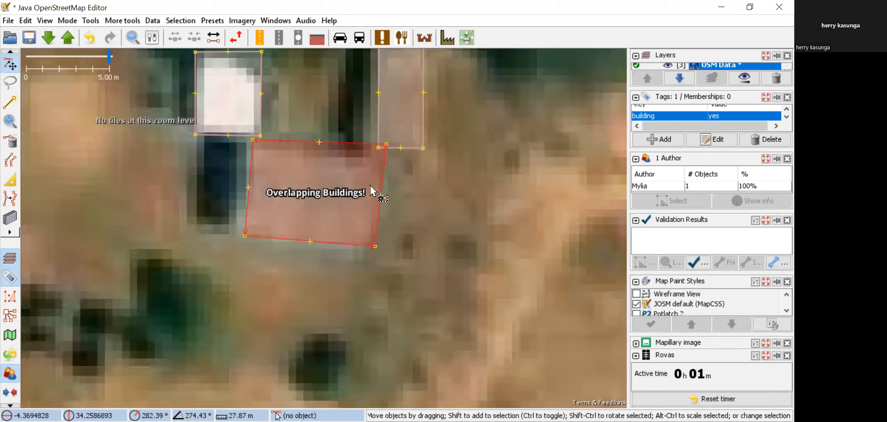
shift+click(426, 151)
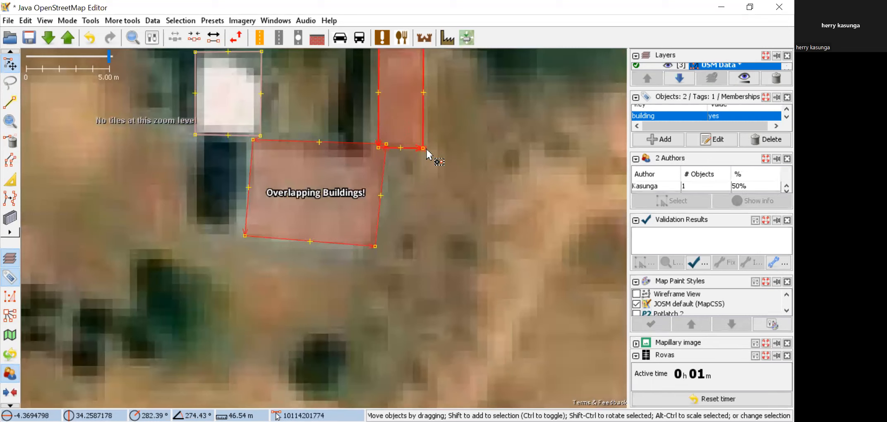
key(shift+j)
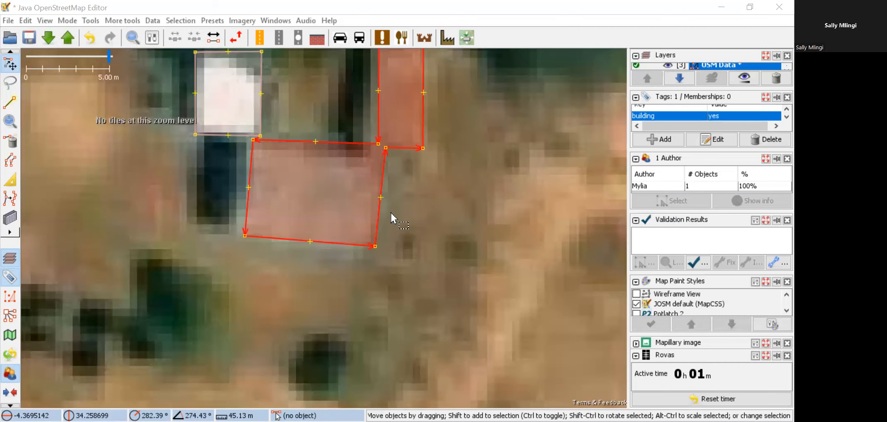
Step: Examine the shared wall between the grey-roofed building and the stepped brown building in the cluster to the south-east
scroll(392, 213, down, 2)
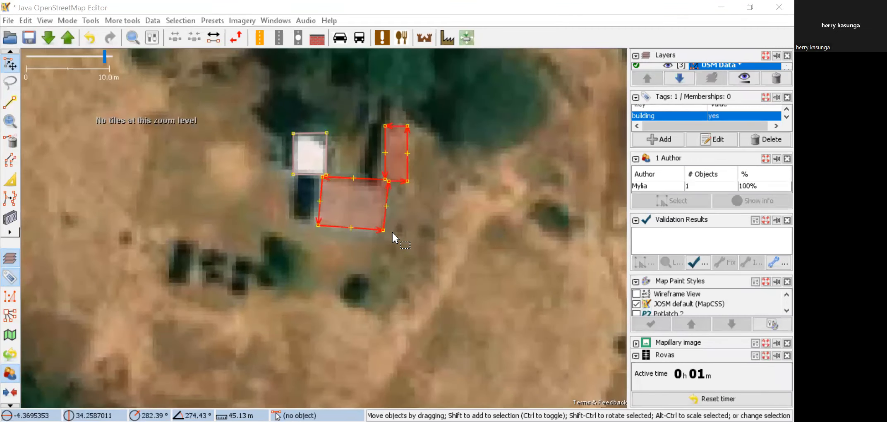
scroll(392, 231, down, 2)
scroll(388, 235, down, 2)
drag(421, 292, 390, 258)
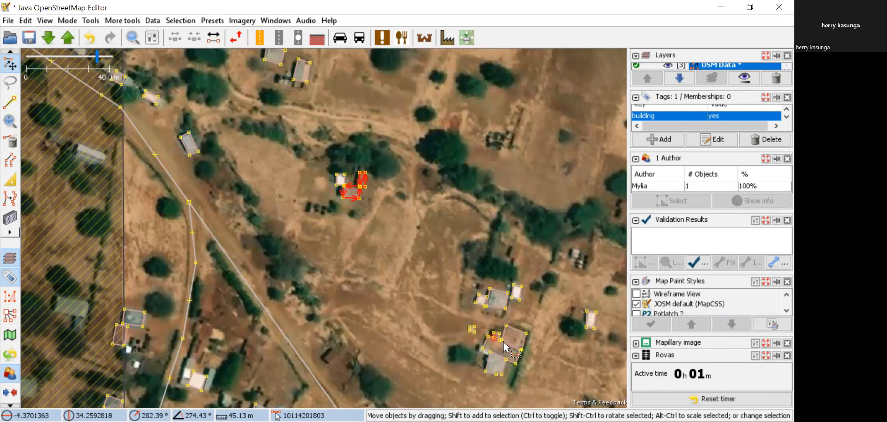
scroll(500, 340, up, 2)
scroll(504, 342, up, 2)
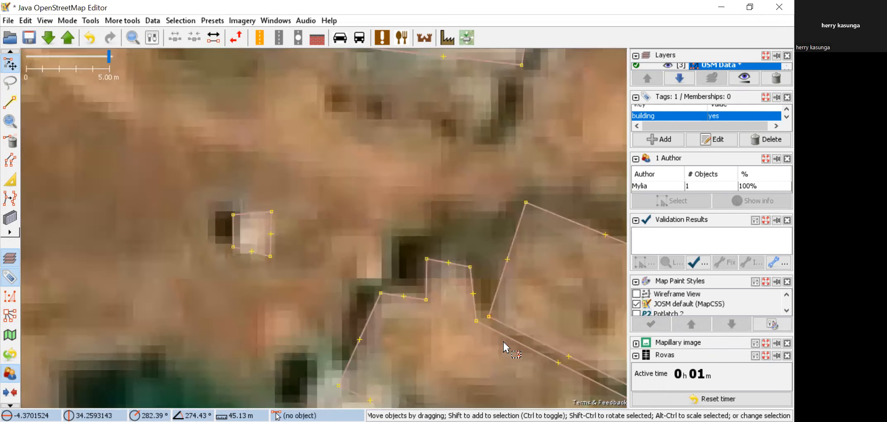
scroll(479, 335, down, 2)
drag(479, 335, 349, 260)
scroll(434, 344, down, 2)
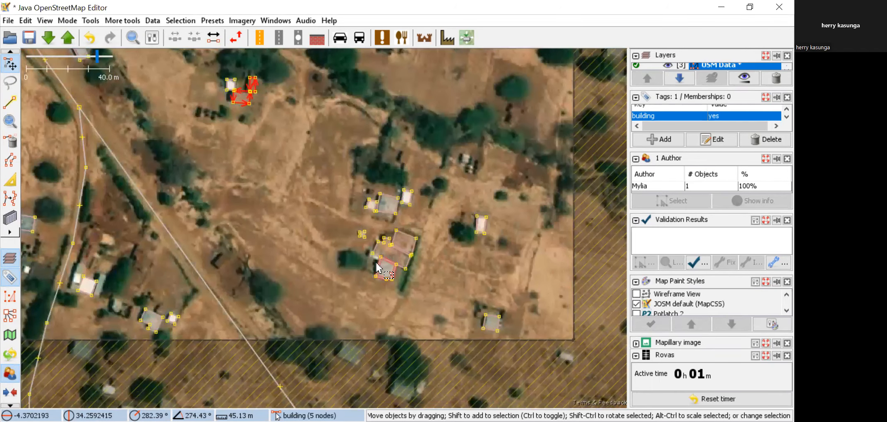
scroll(377, 264, up, 3)
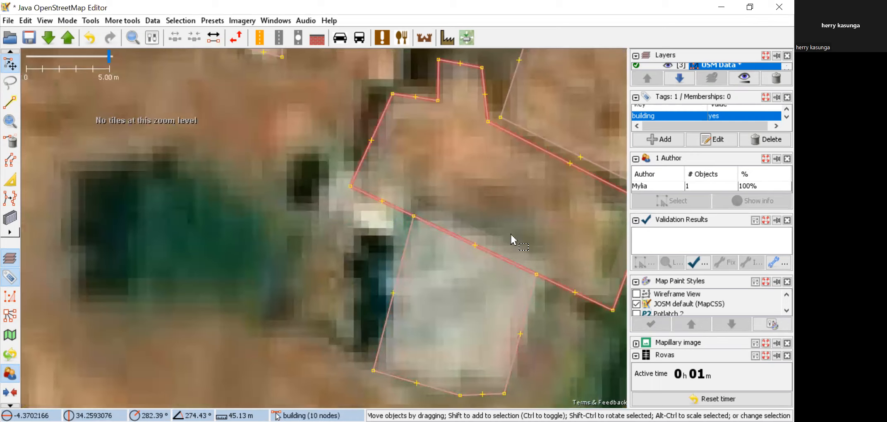
drag(365, 261, 292, 203)
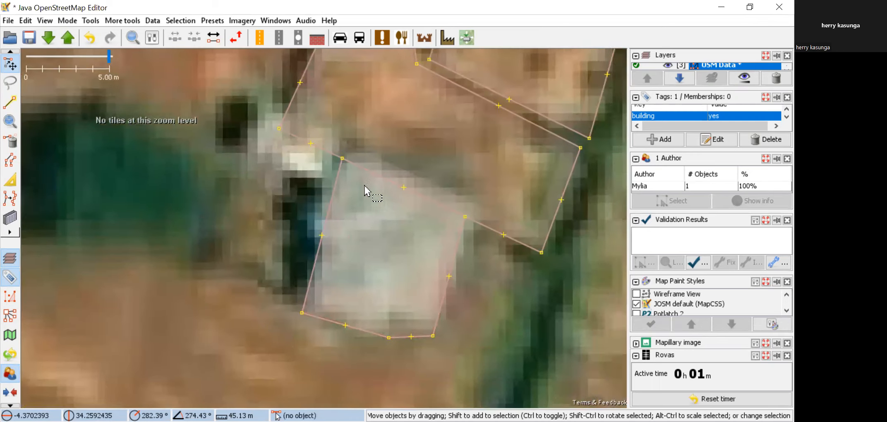
scroll(449, 213, up, 2)
scroll(448, 213, down, 2)
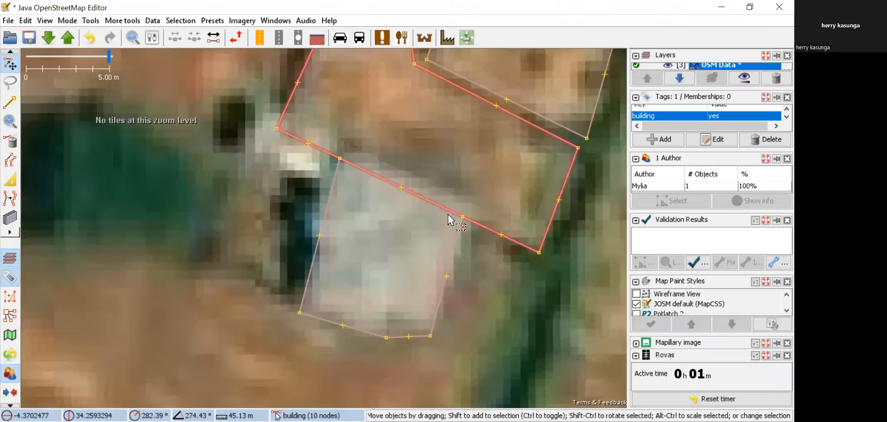
scroll(428, 213, up, 2)
scroll(428, 213, up, 1)
scroll(428, 213, down, 3)
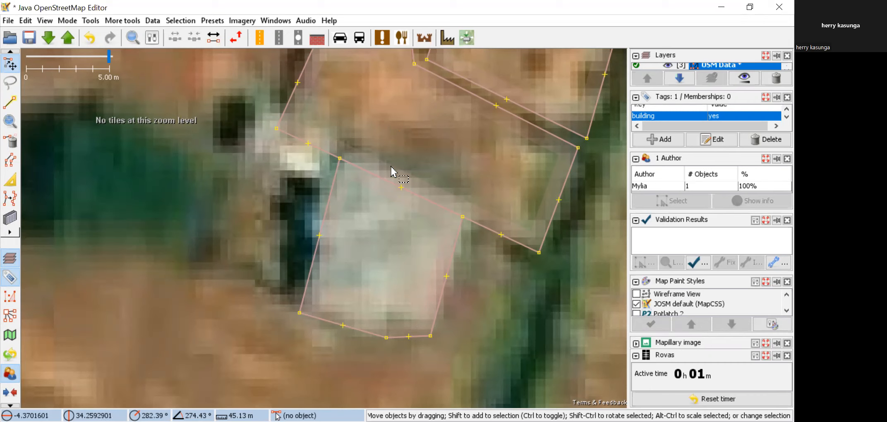
scroll(382, 201, down, 1)
scroll(390, 205, up, 1)
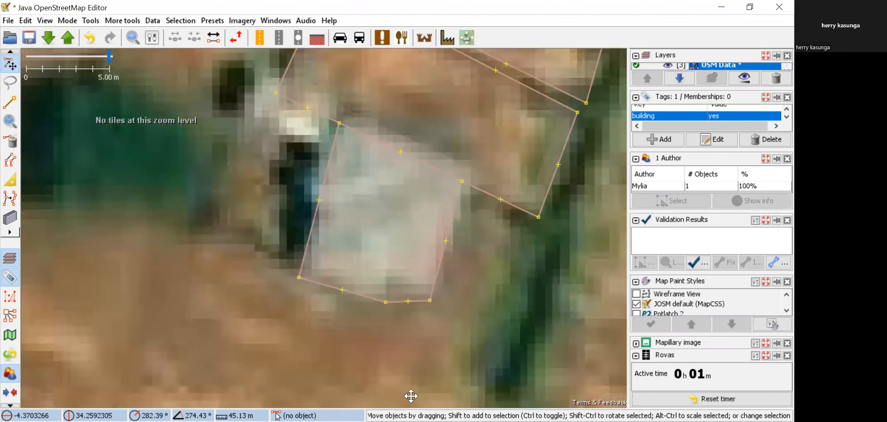
Step: Select the grey-roofed building together with the adjoining stepped brown building and join them into one area
click(328, 165)
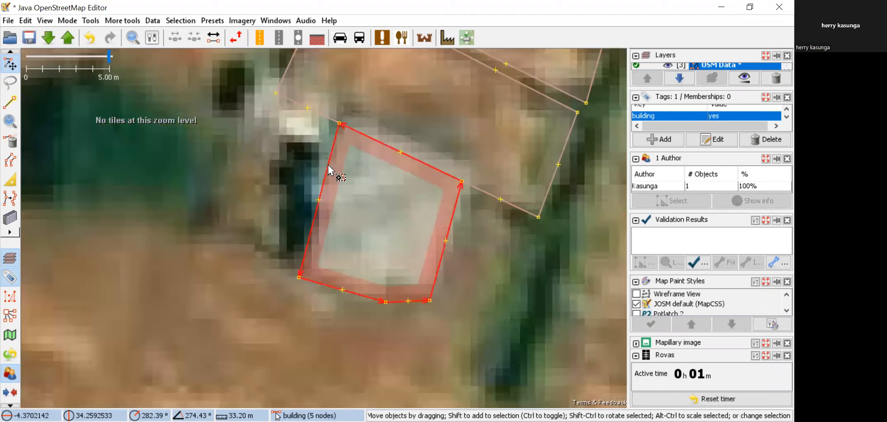
shift+click(310, 121)
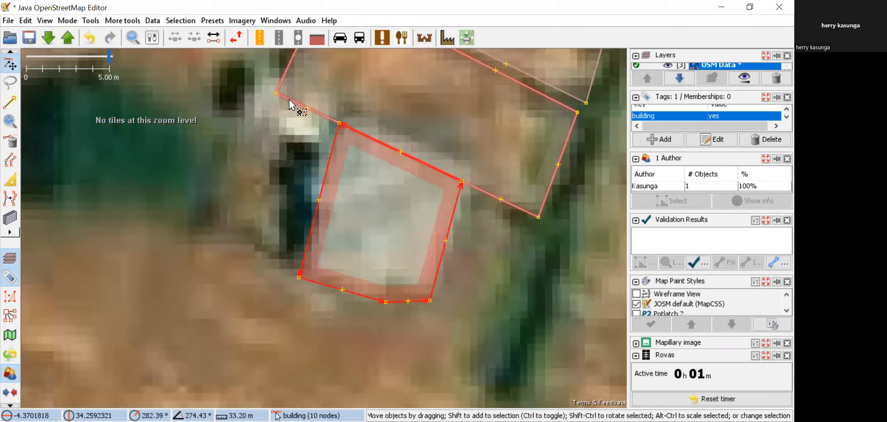
shift+click(319, 121)
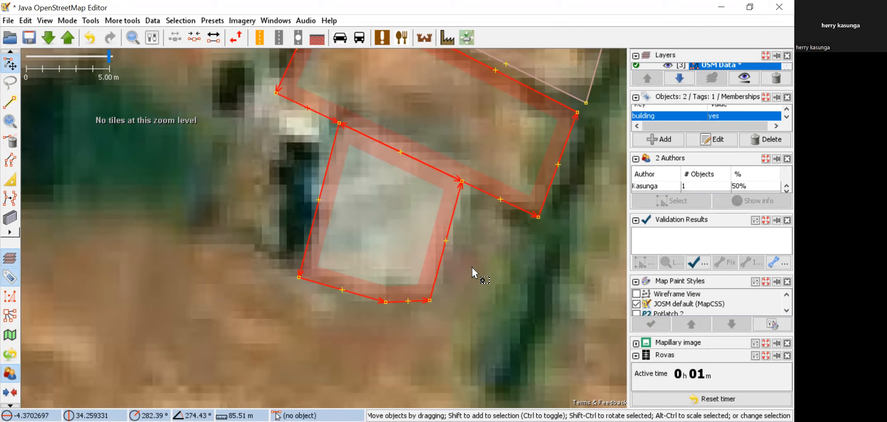
key(shift+j)
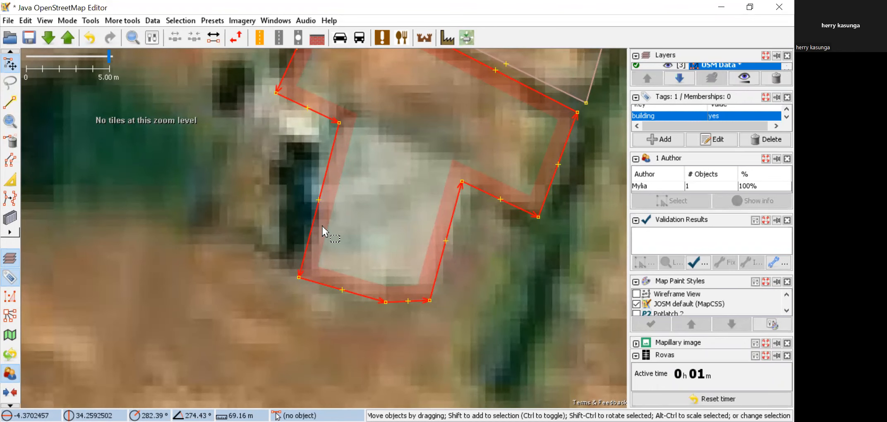
Step: Move the small white-roofed building's two eastern corners against the west wall of the larger blue-grey building north of the joined area
scroll(317, 232, down, 3)
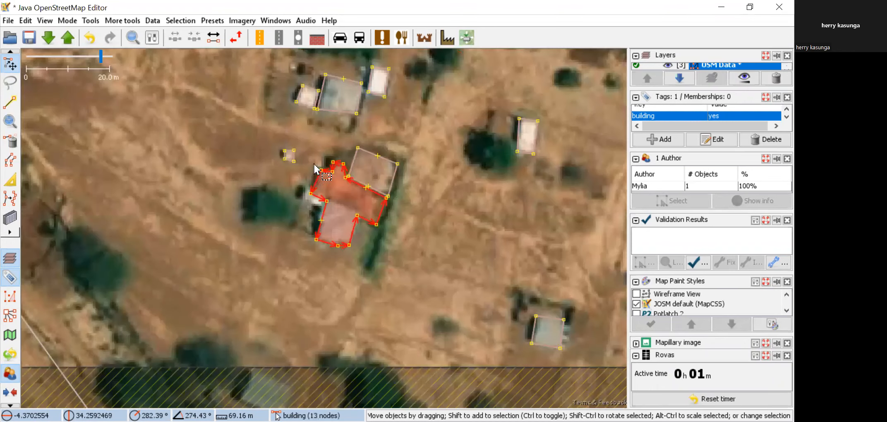
scroll(314, 166, down, 2)
scroll(314, 166, up, 5)
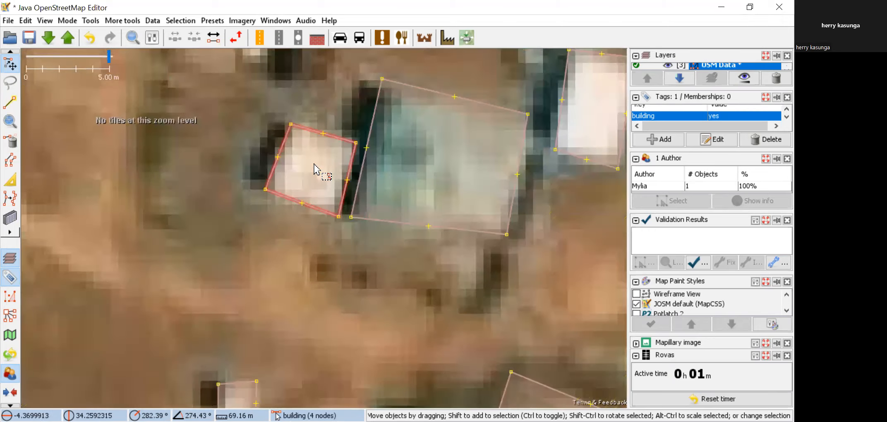
click(342, 189)
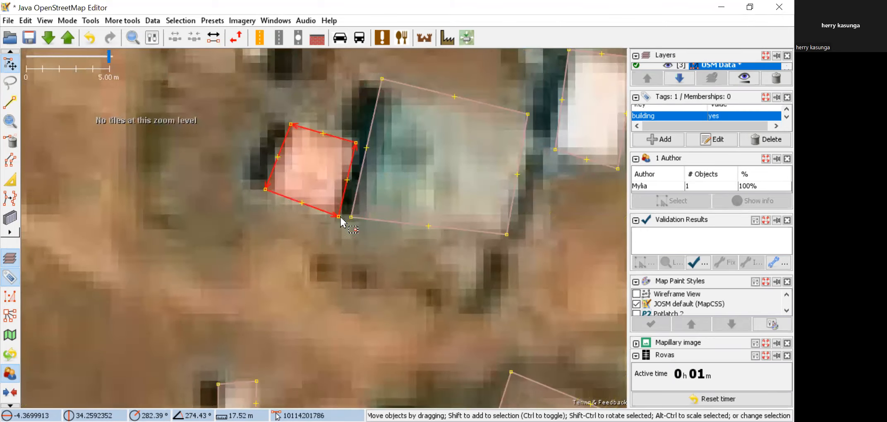
drag(341, 218, 351, 217)
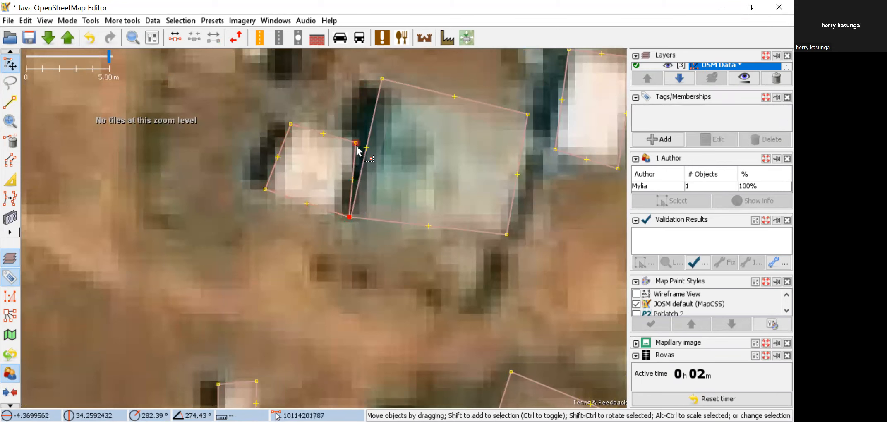
drag(356, 144, 368, 147)
click(349, 225)
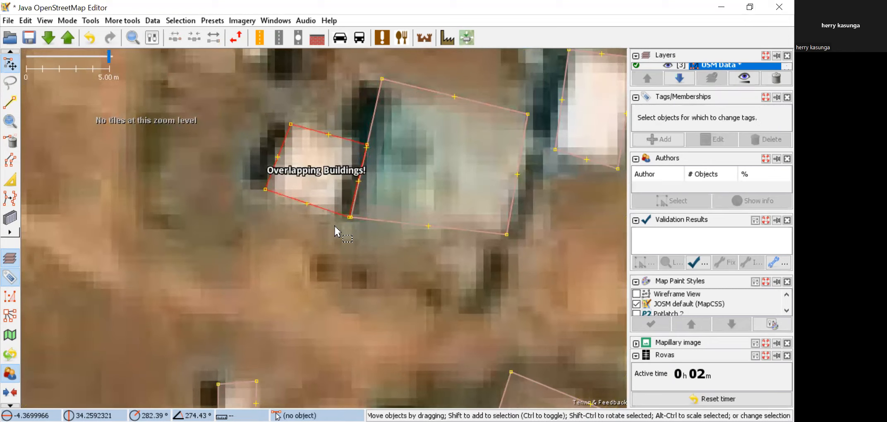
Step: Unglue the small building's touching corner nodes and pull its north-east corner west, off the larger building's wall
click(368, 145)
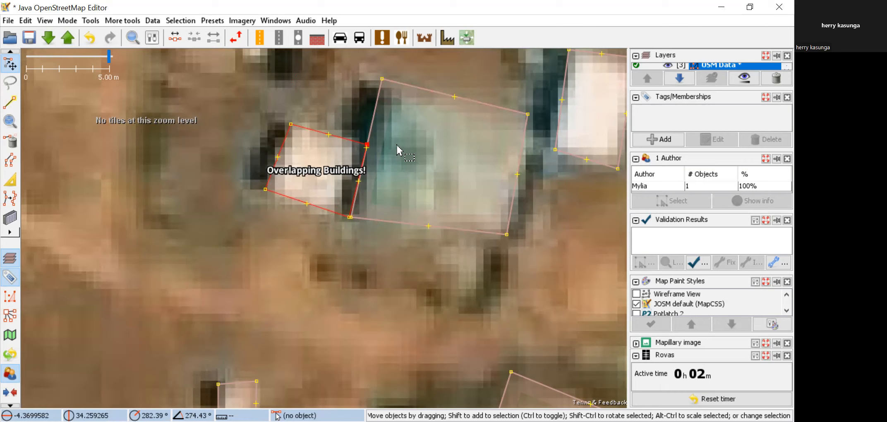
click(351, 215)
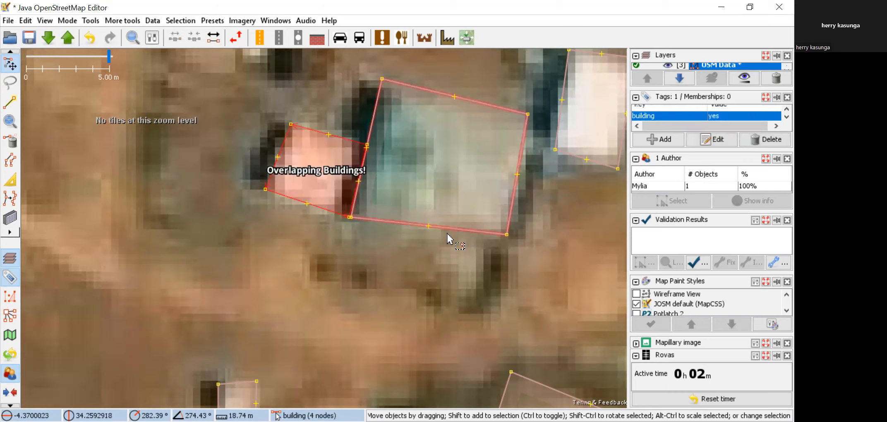
click(367, 145)
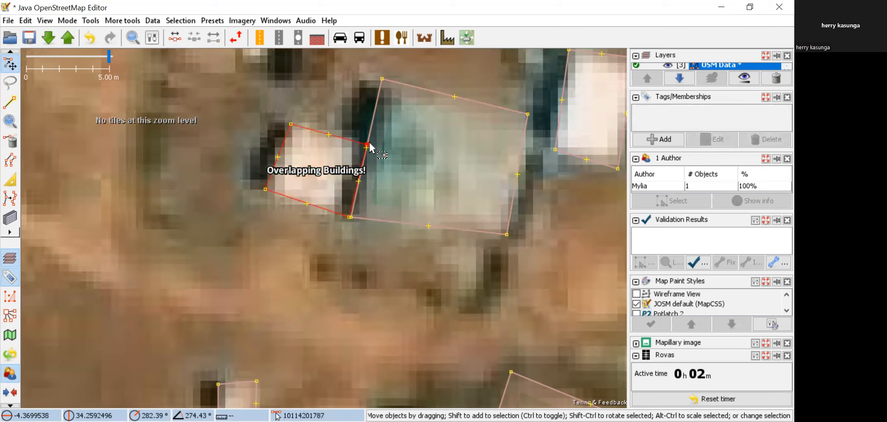
key(g)
click(365, 157)
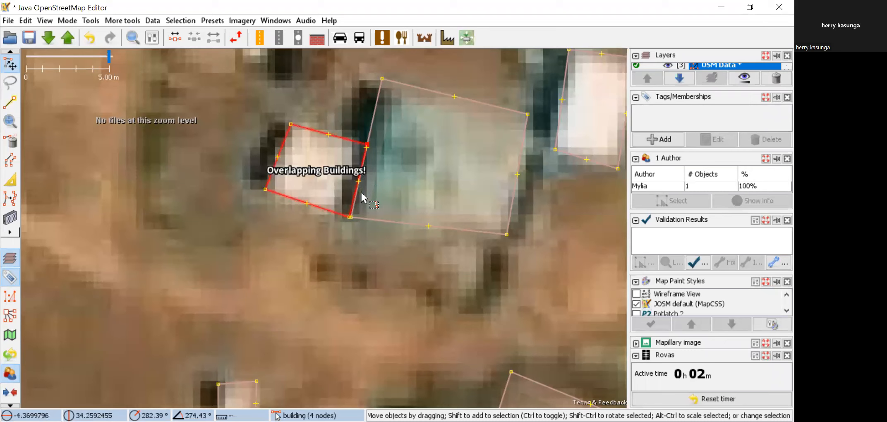
key(Escape)
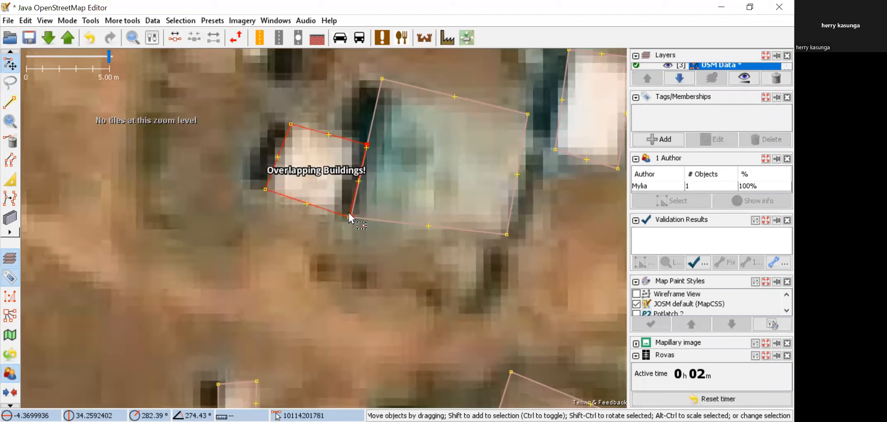
click(350, 216)
key(g)
scroll(353, 161, up, 4)
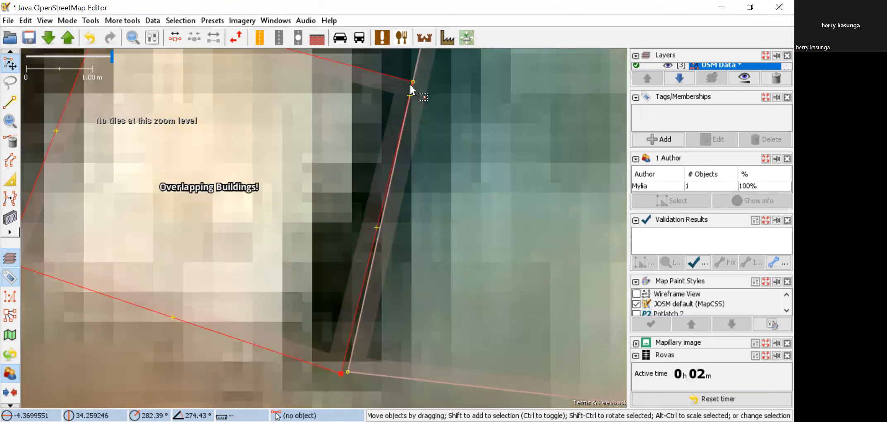
drag(405, 84, 376, 85)
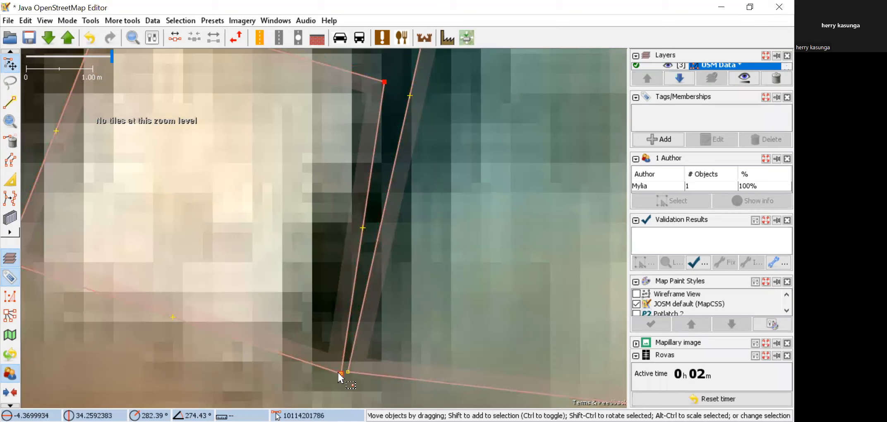
Step: Put the small building's south-east corner on the larger building's corner, unglue it and pull it north-west to leave a gap
drag(341, 373, 347, 372)
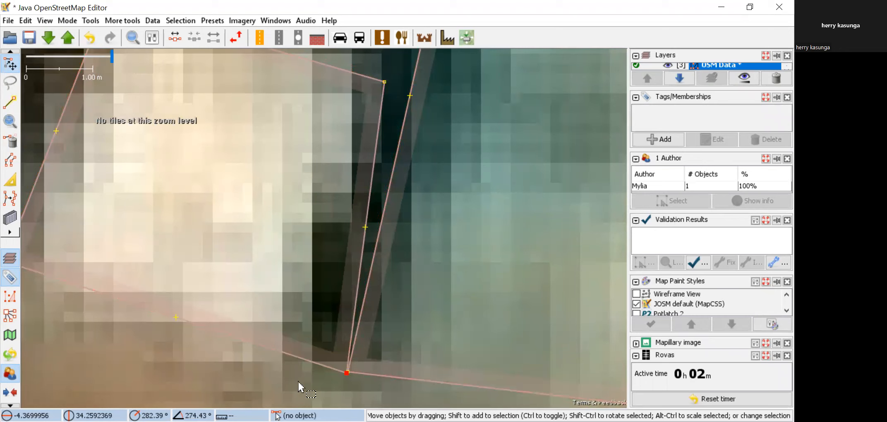
key(g)
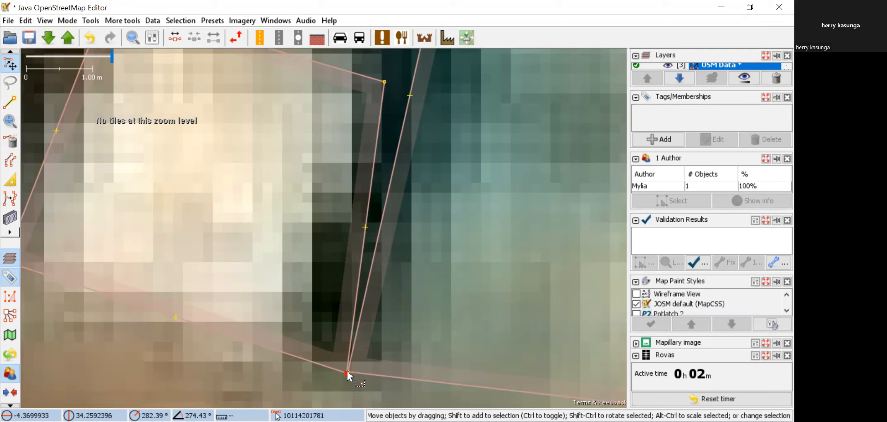
drag(347, 373, 314, 345)
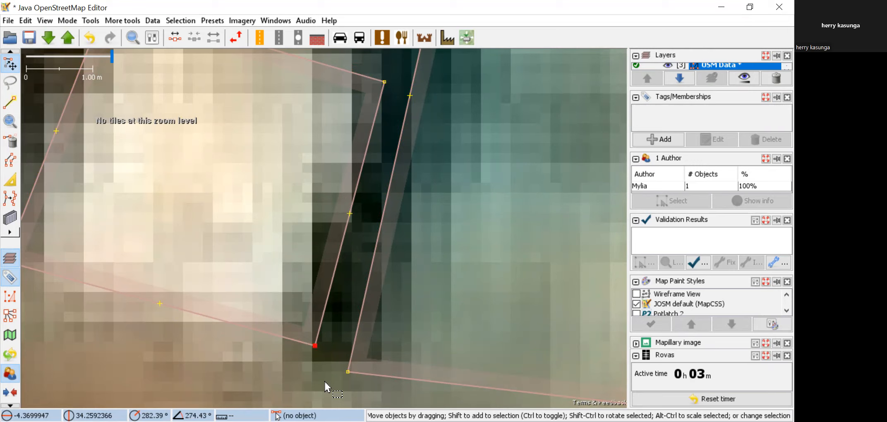
key(g)
scroll(248, 146, down, 4)
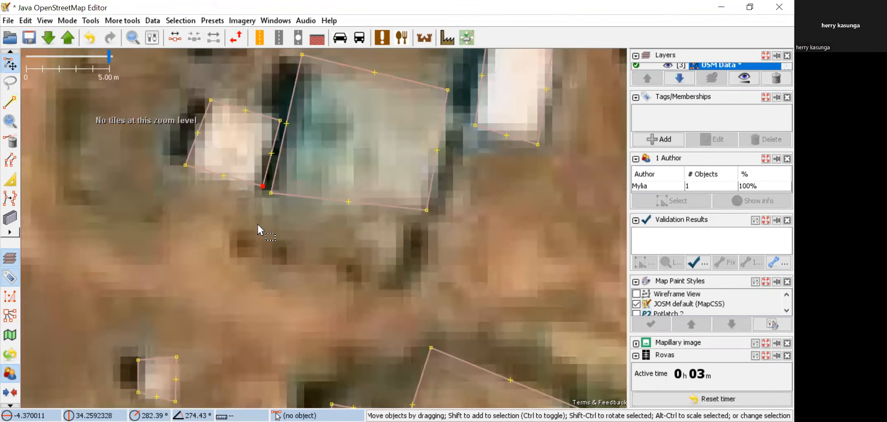
scroll(258, 229, down, 1)
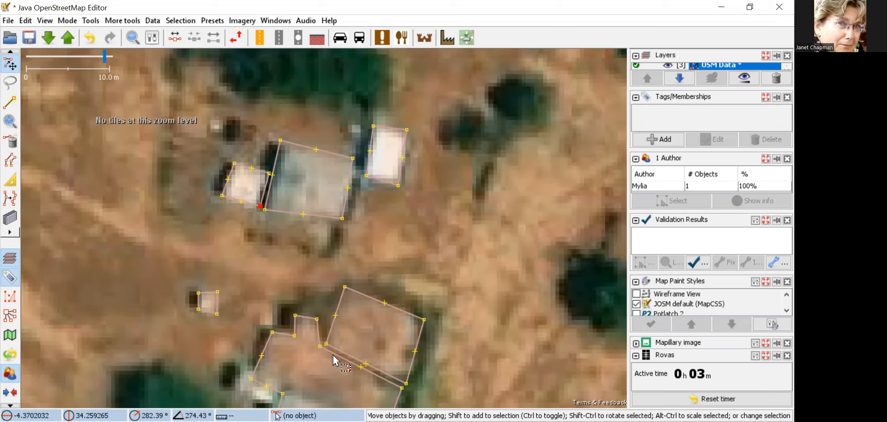
scroll(385, 182, down, 2)
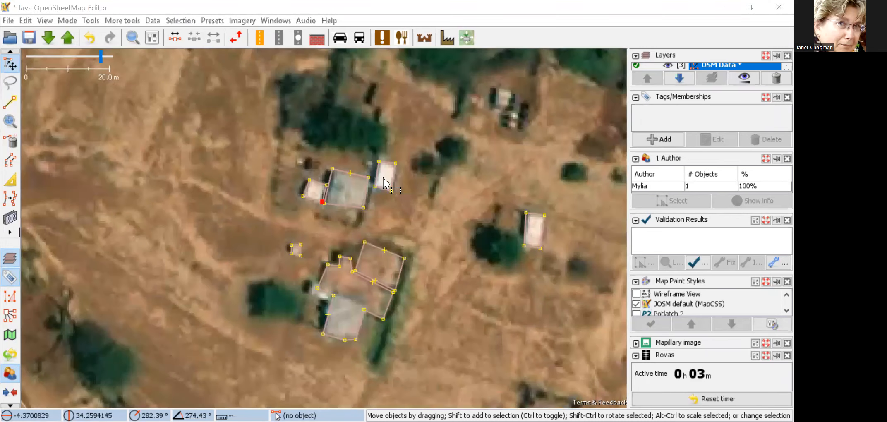
scroll(385, 182, down, 3)
scroll(340, 331, up, 4)
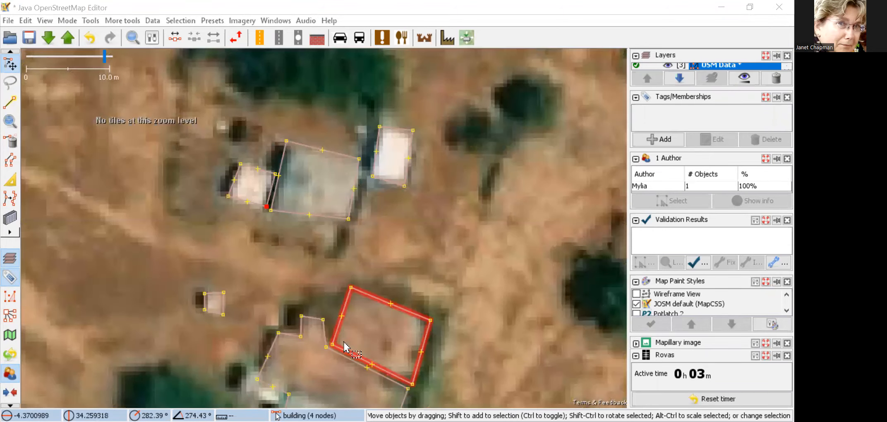